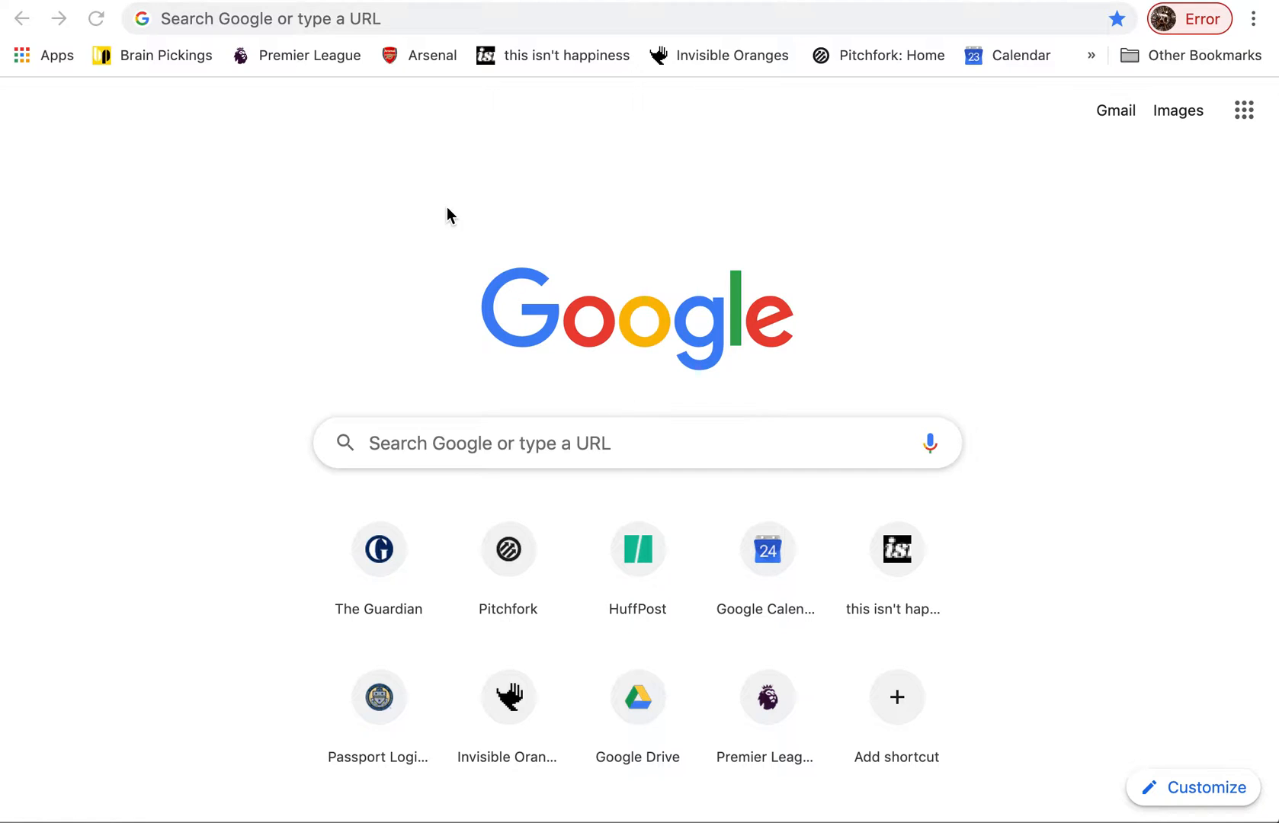
# Search Google for the author's full name and show the image results
pyautogui.click(389, 18)
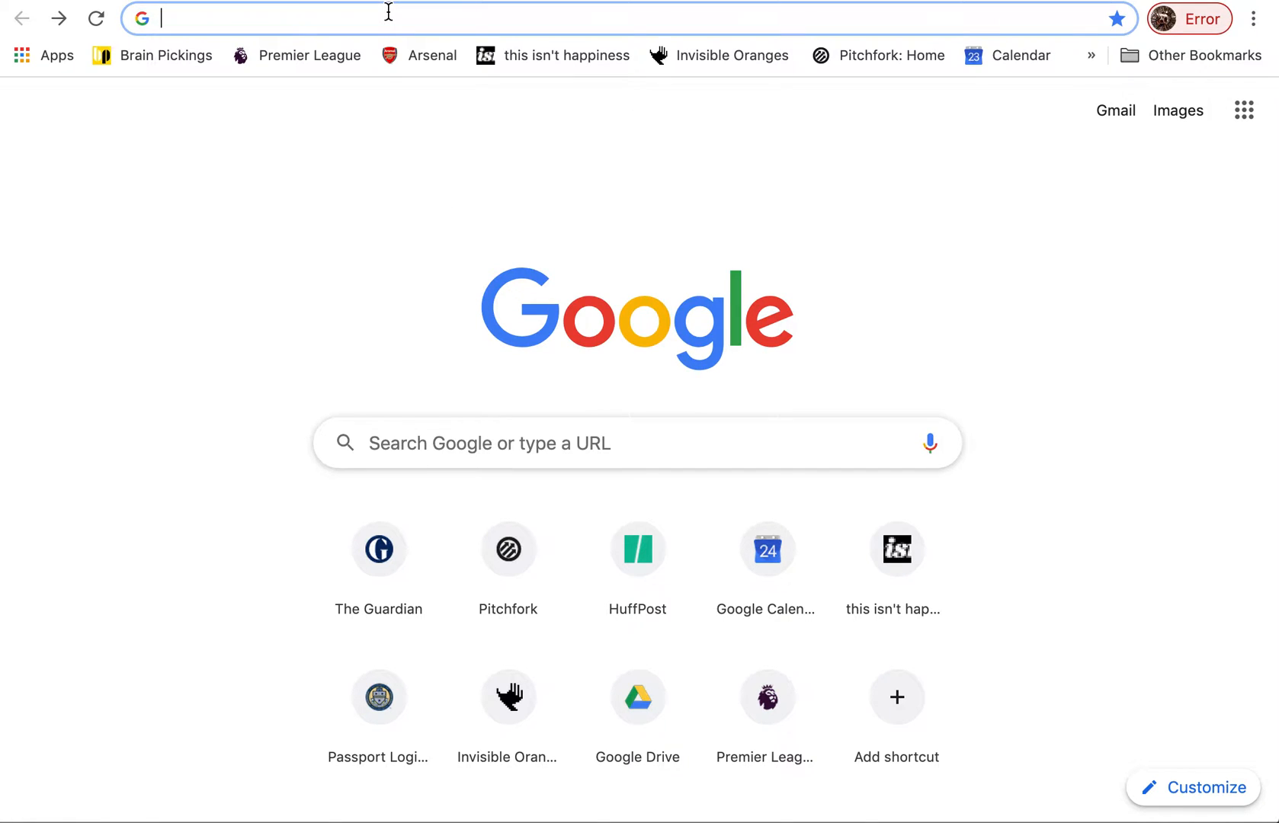
pyautogui.write('matt')
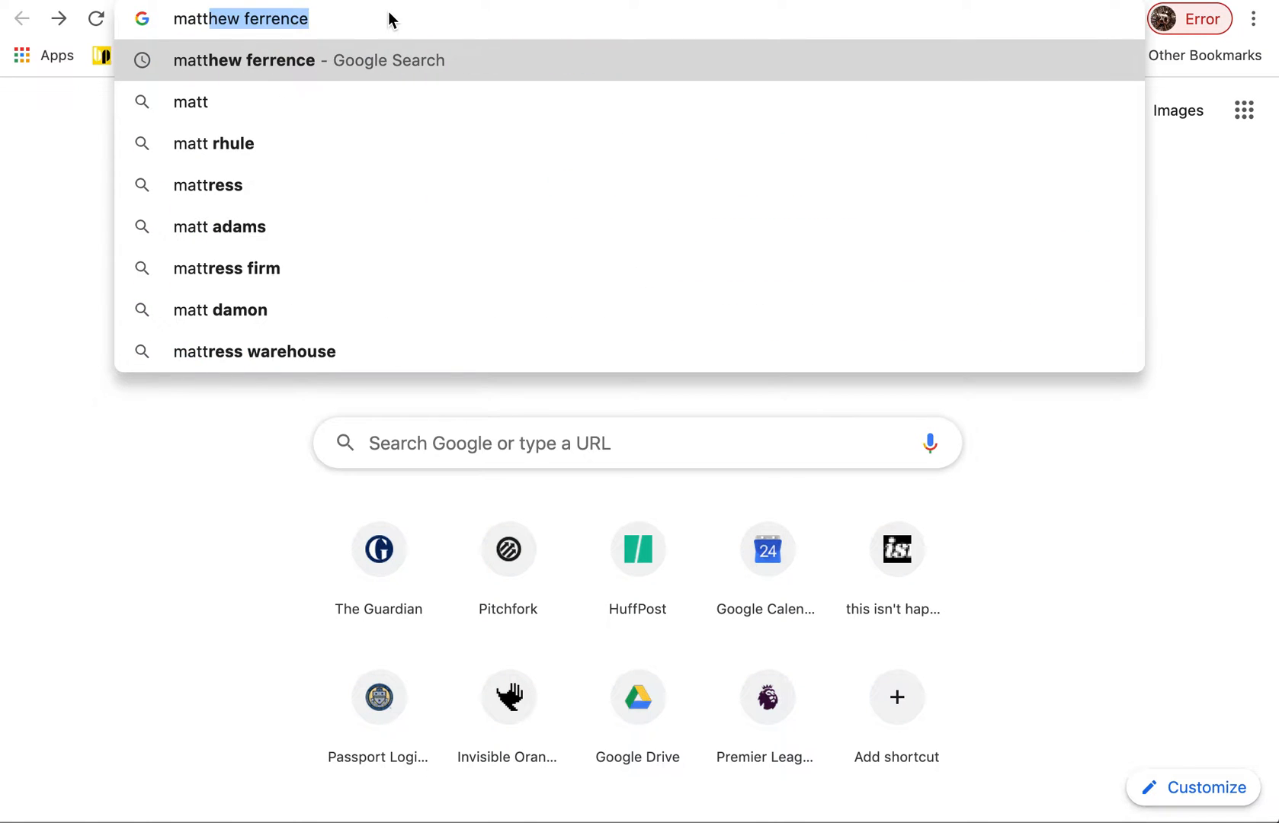
pyautogui.press('Return')
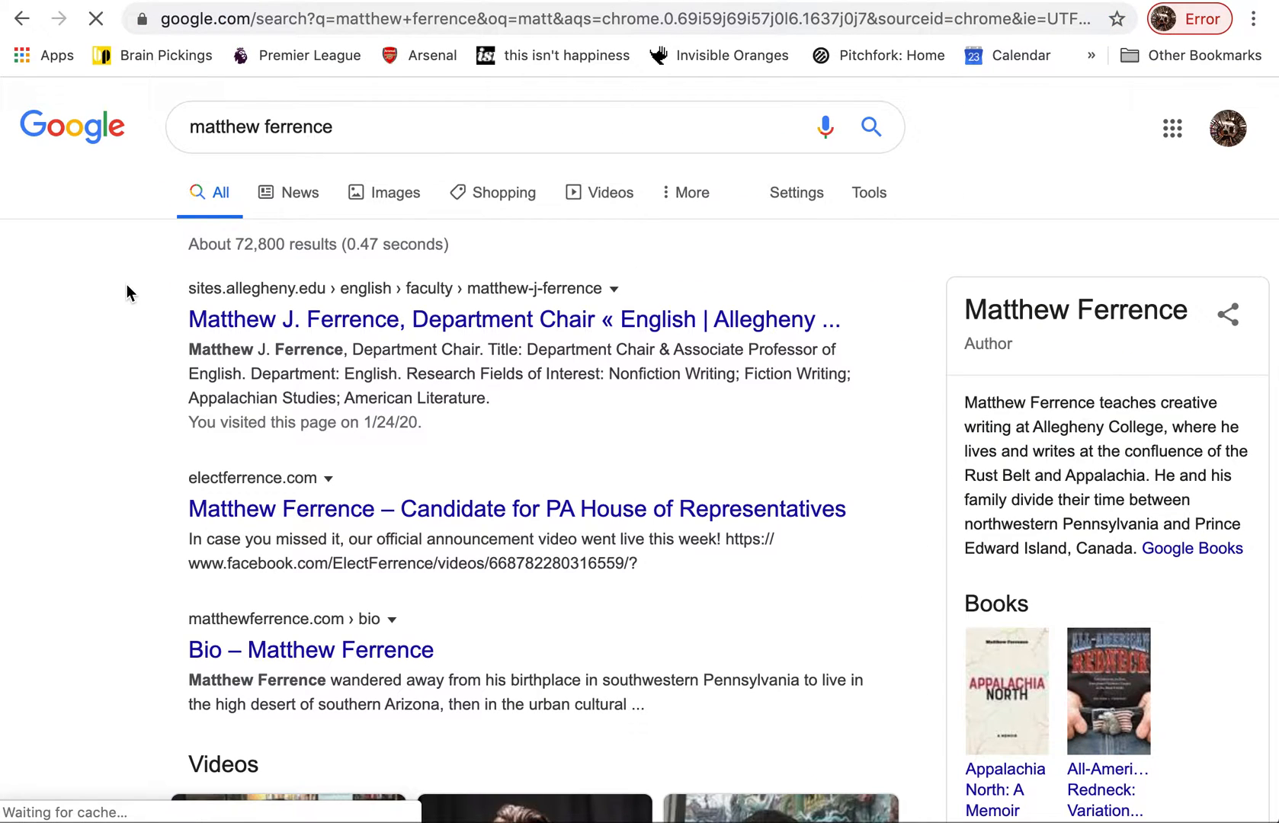
pyautogui.click(392, 203)
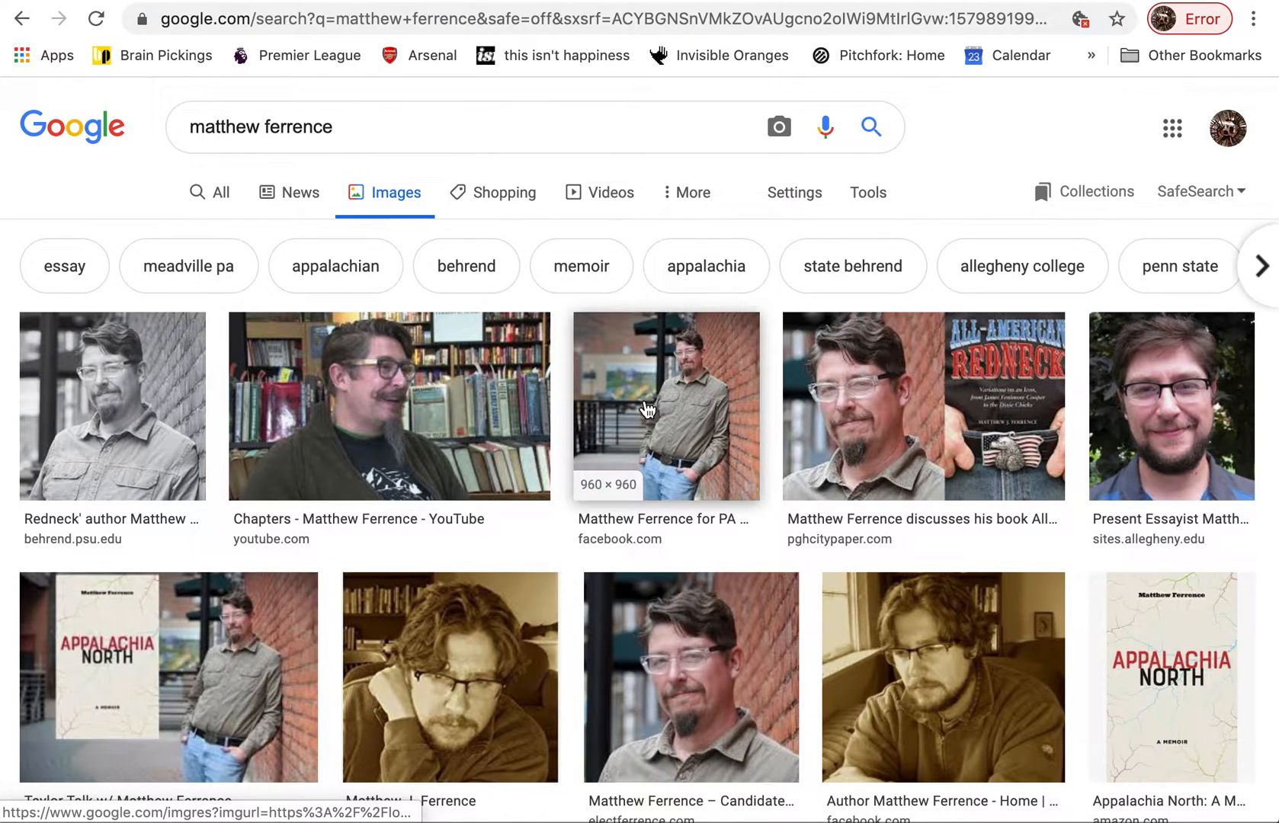
# Preview the Facebook image result of the author leaning on a brick wall and open that image in its own tab
pyautogui.rightClick(647, 409)
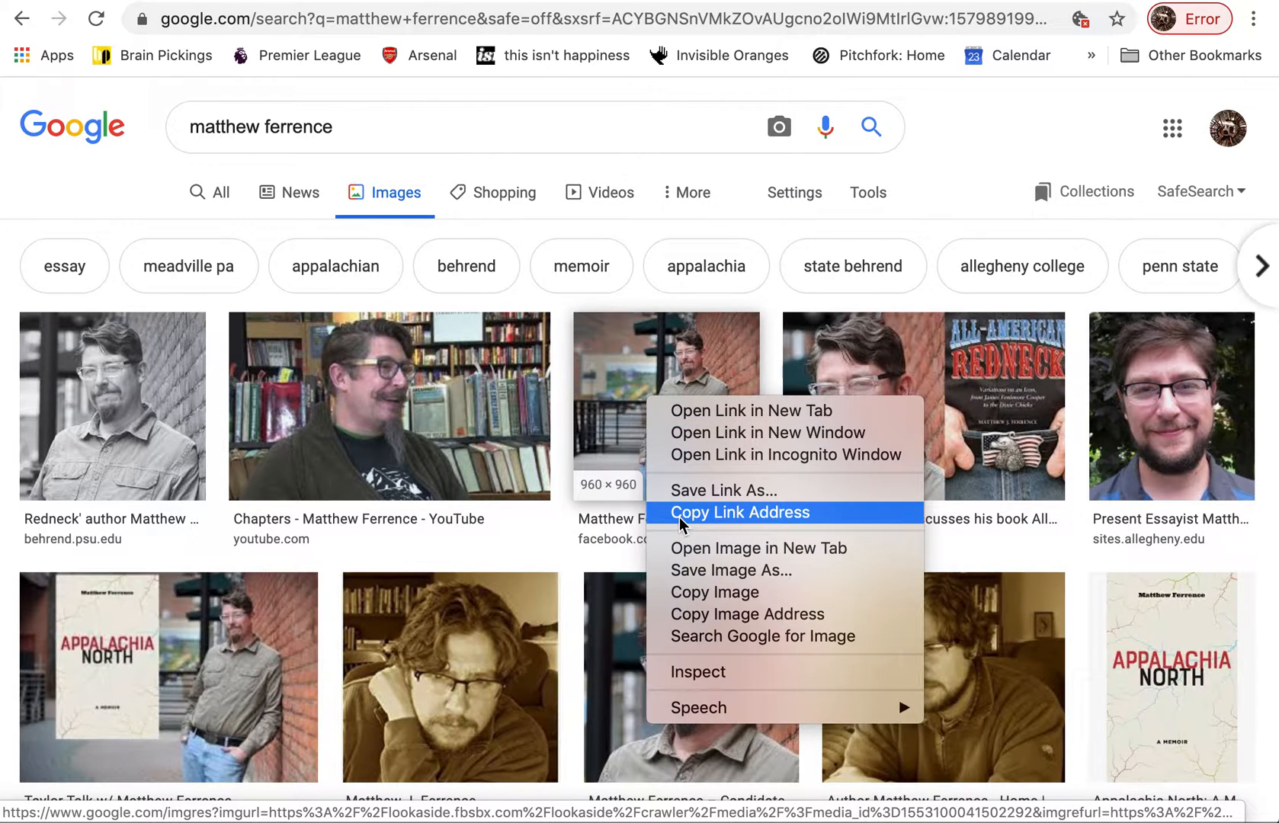
pyautogui.click(612, 394)
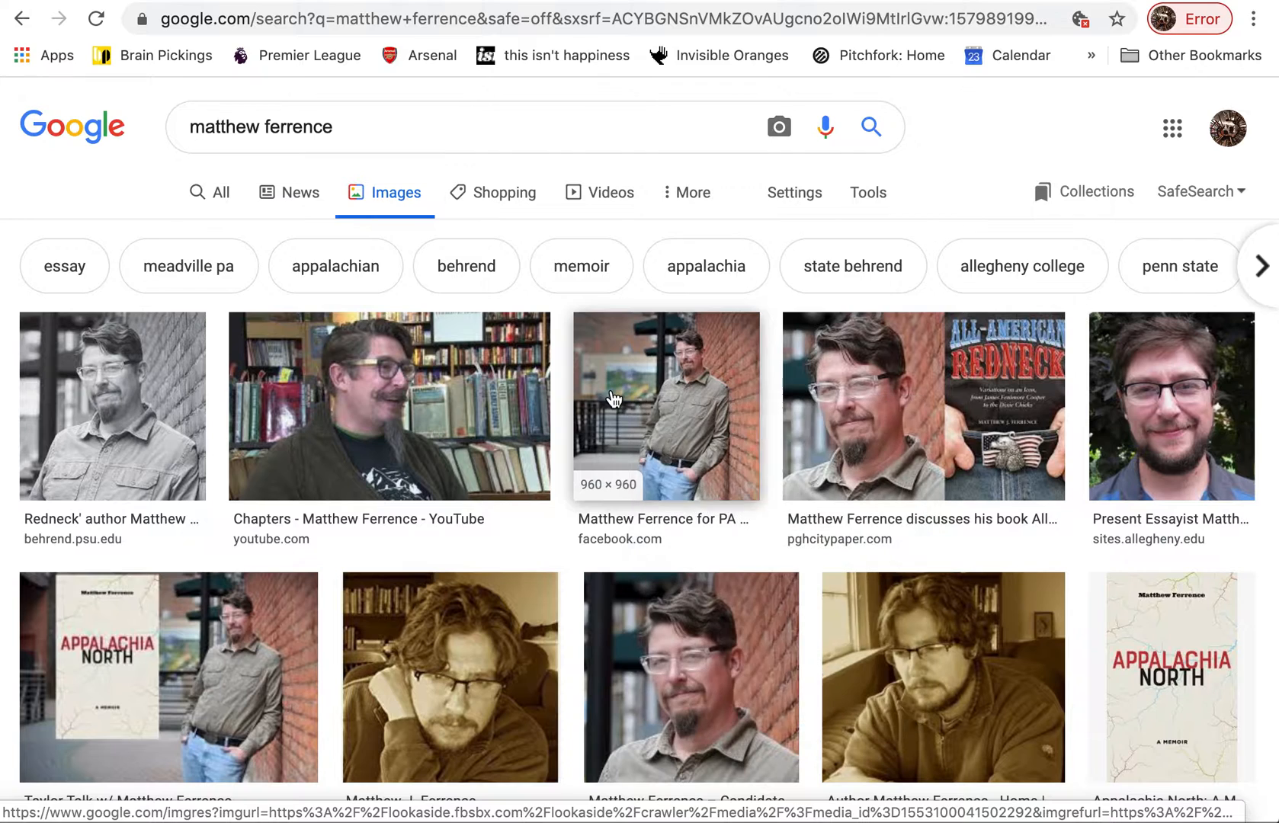
pyautogui.click(613, 398)
pyautogui.rightClick(994, 344)
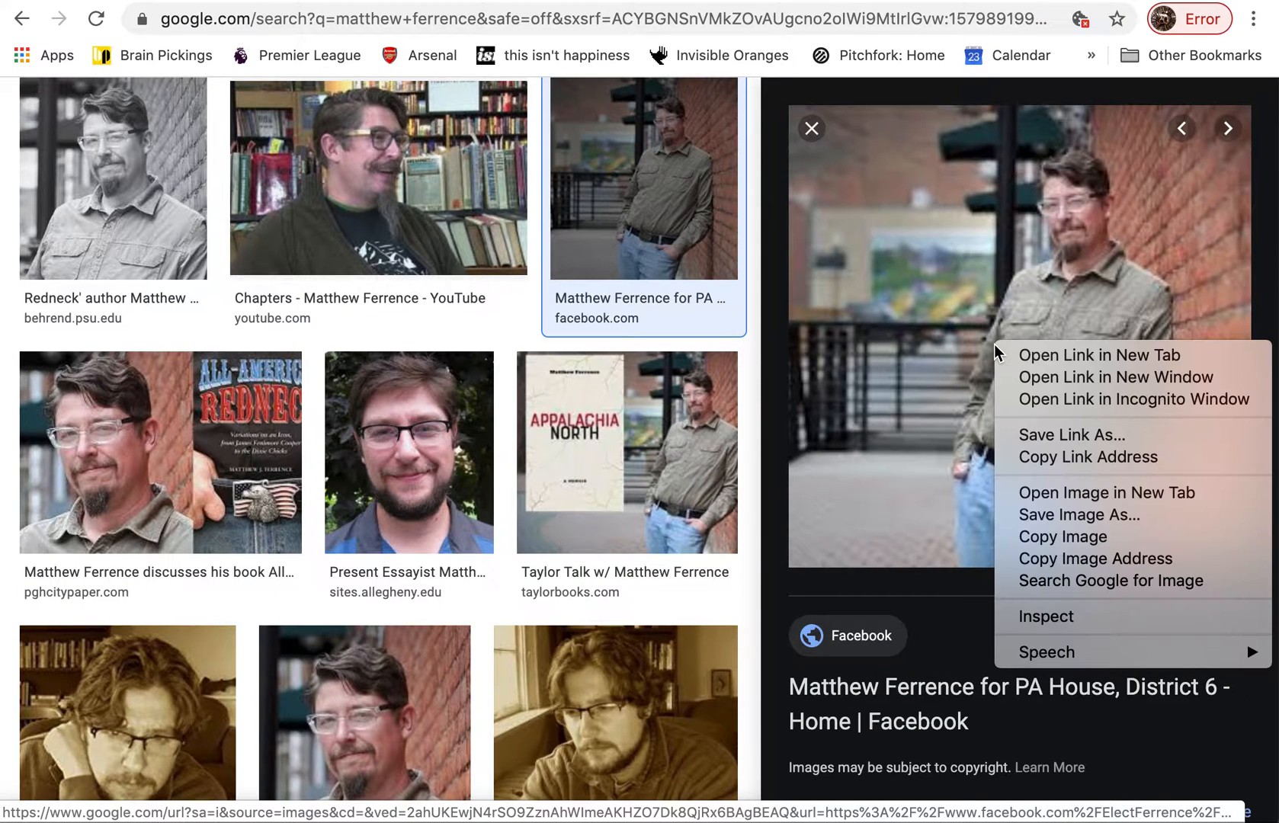
pyautogui.click(1037, 492)
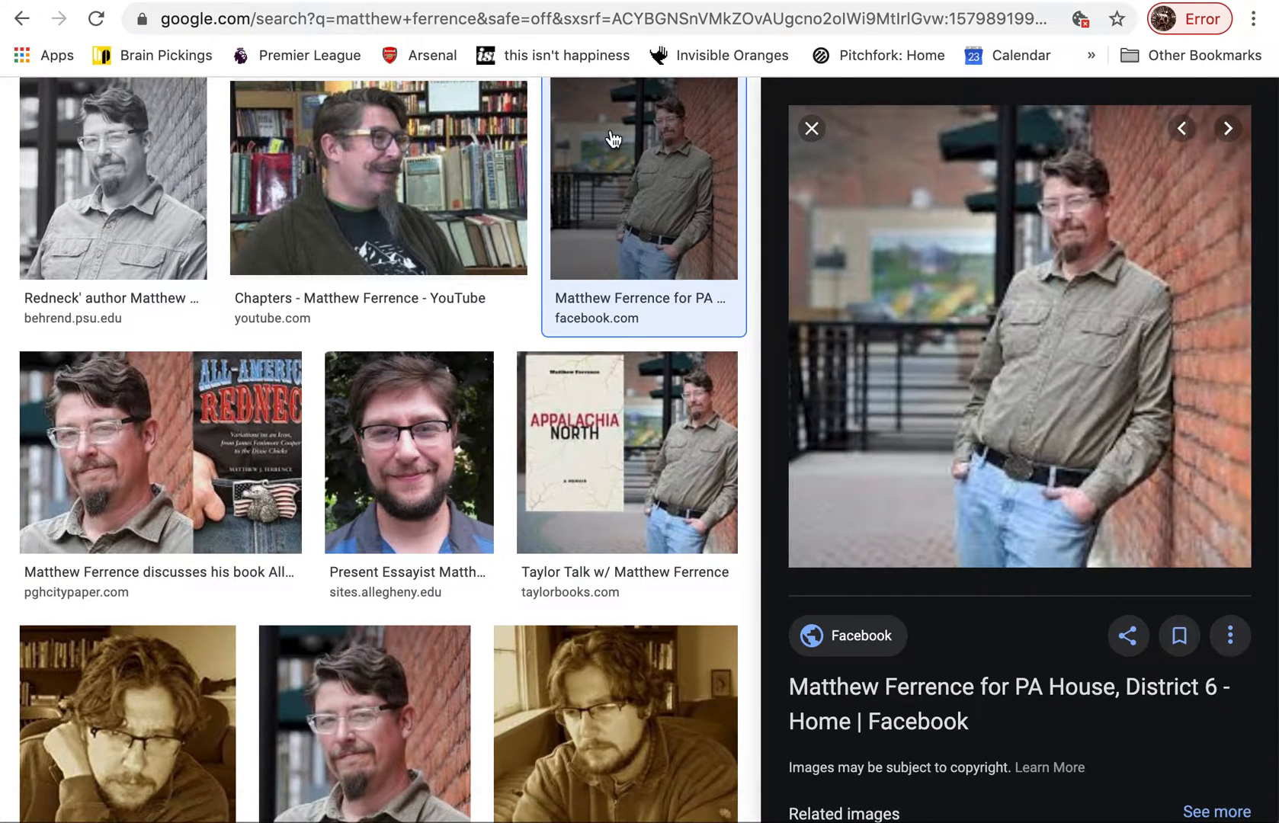
pyautogui.hotkey('ctrl', 'Tab')
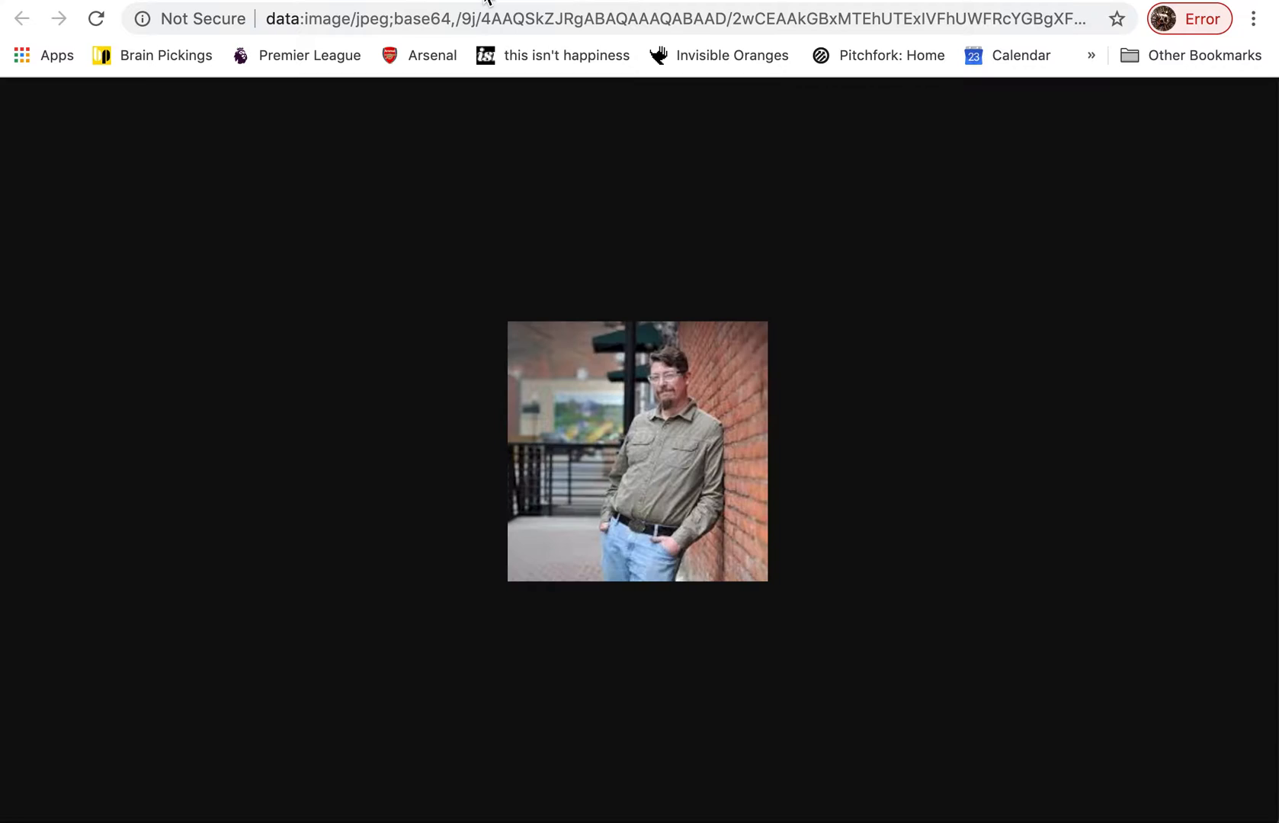
# Save the portrait to the Desktop as a JPEG image, using the author's surname in lowercase as the file name
pyautogui.rightClick(656, 414)
pyautogui.click(682, 447)
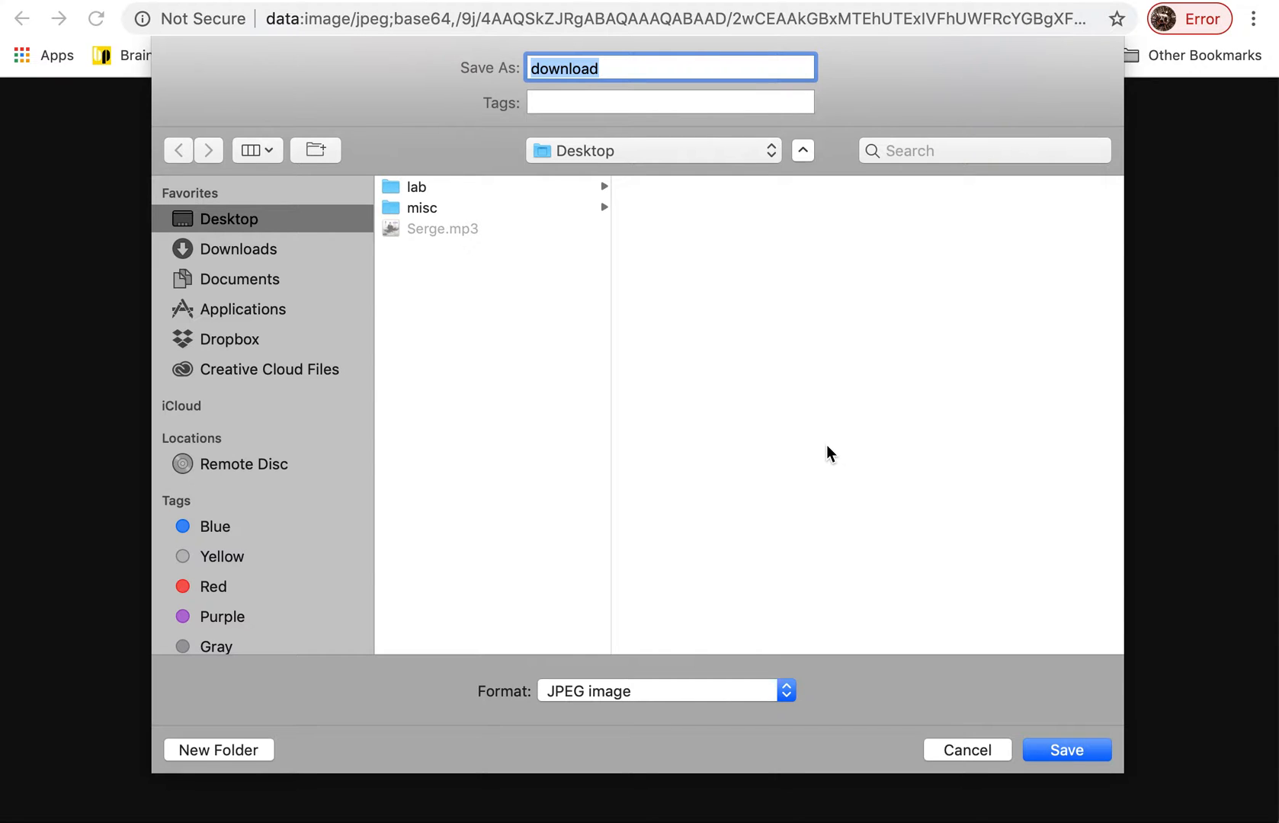
pyautogui.write('ferrence')
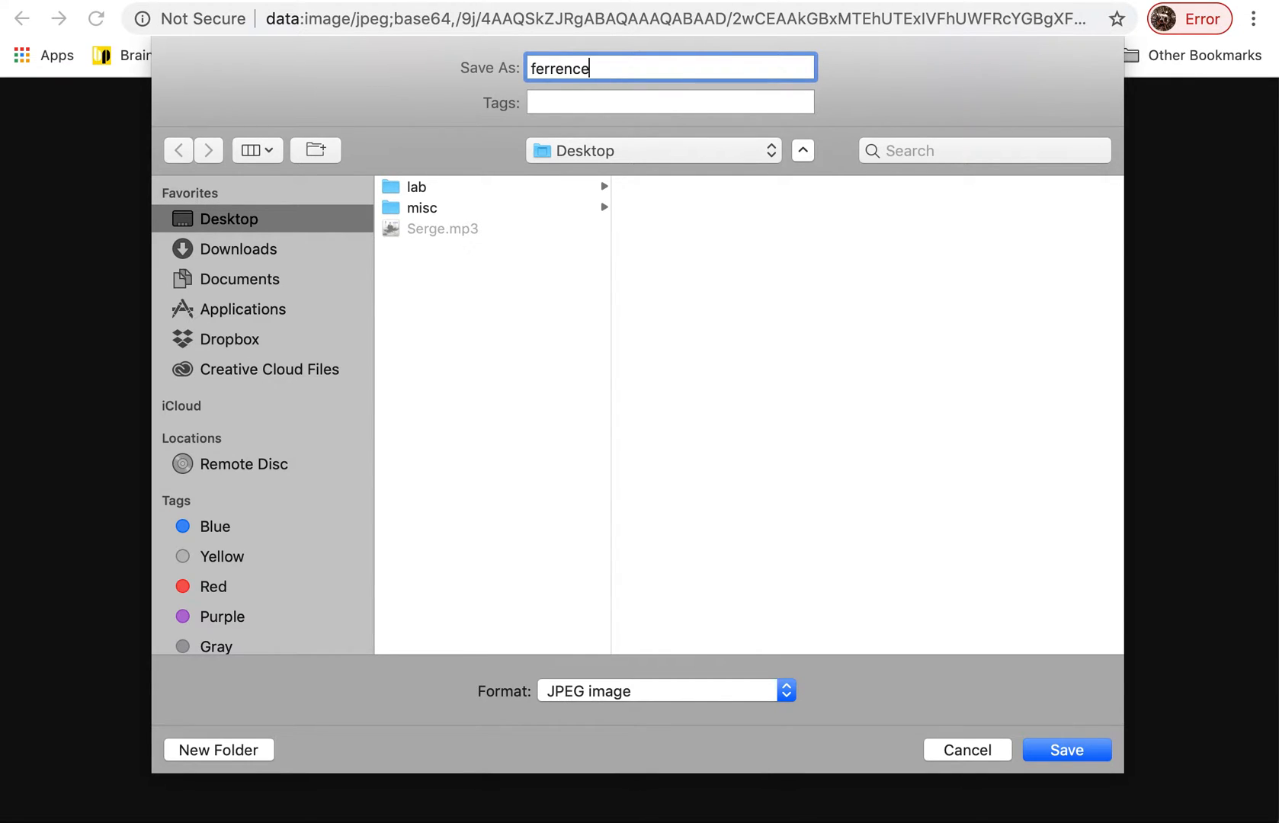
pyautogui.click(1058, 744)
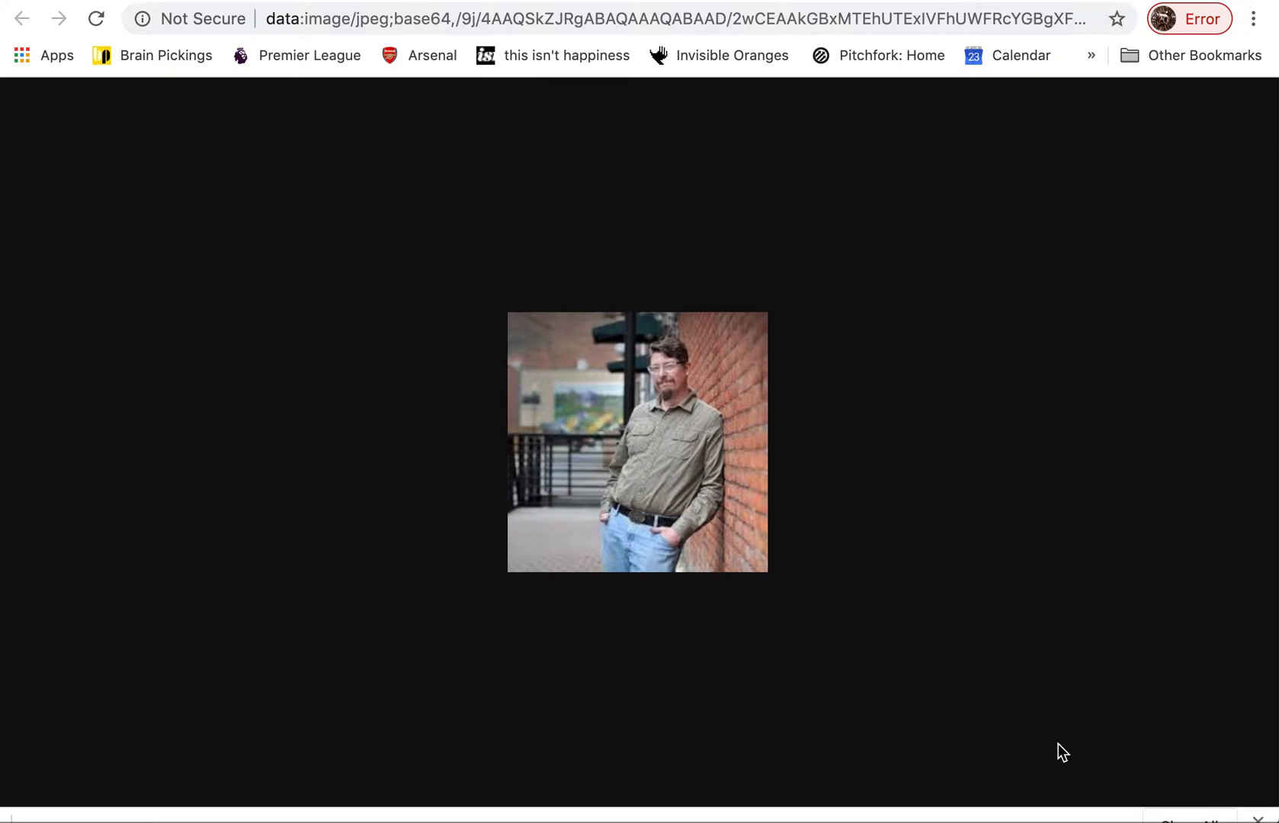
# Minimize the browser and move the saved portrait file to the middle of the desktop
pyautogui.click(46, 0)
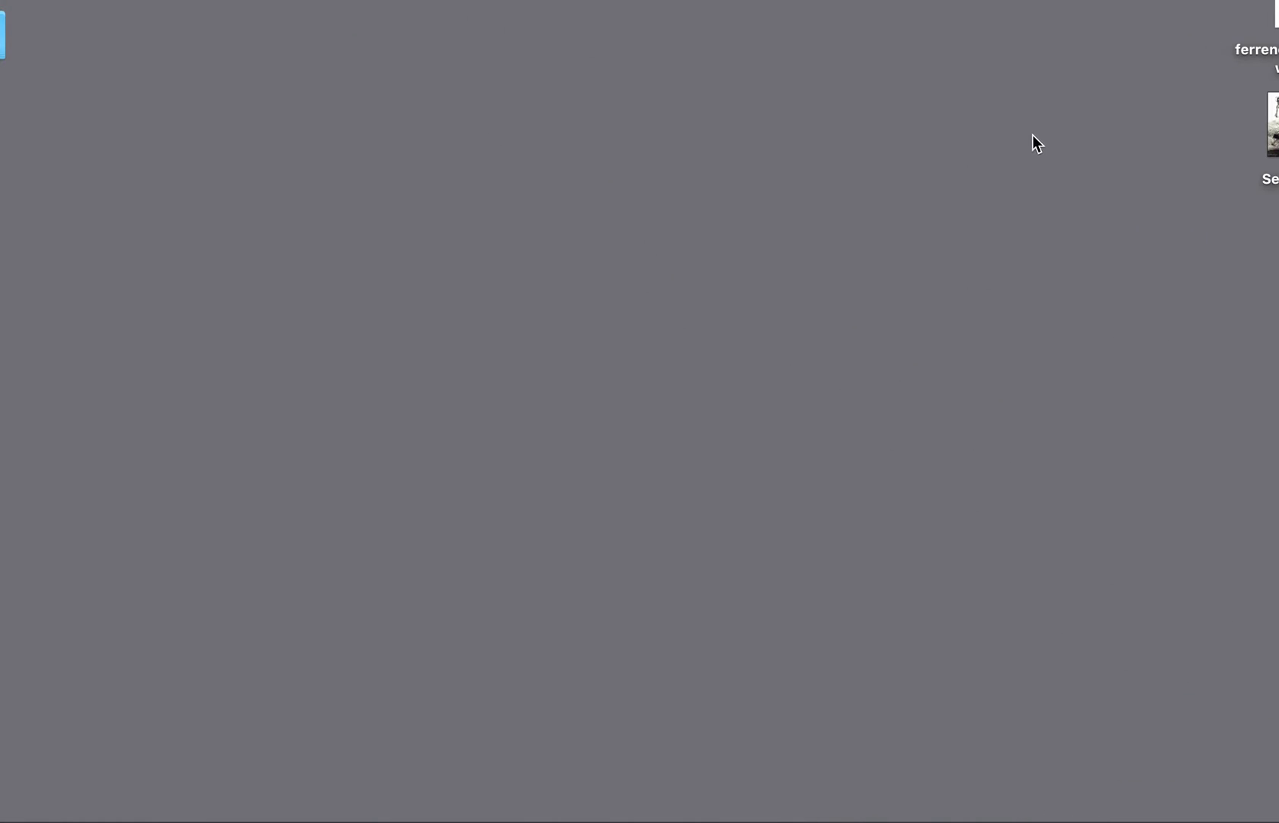
pyautogui.moveTo(1271, 14); pyautogui.dragTo(637, 290)
pyautogui.click(641, 465)
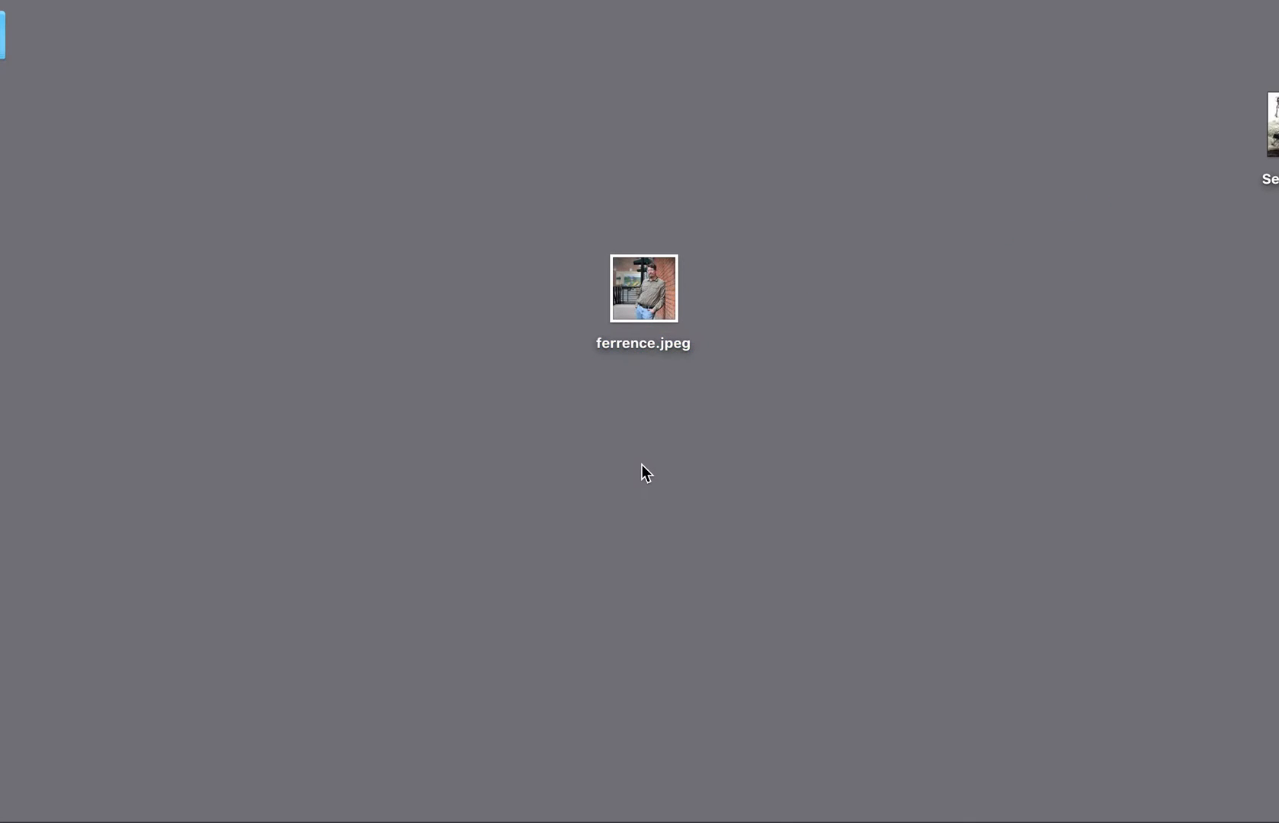
# Change the portrait file's extension to .txt and accept the new extension
pyautogui.click(673, 347)
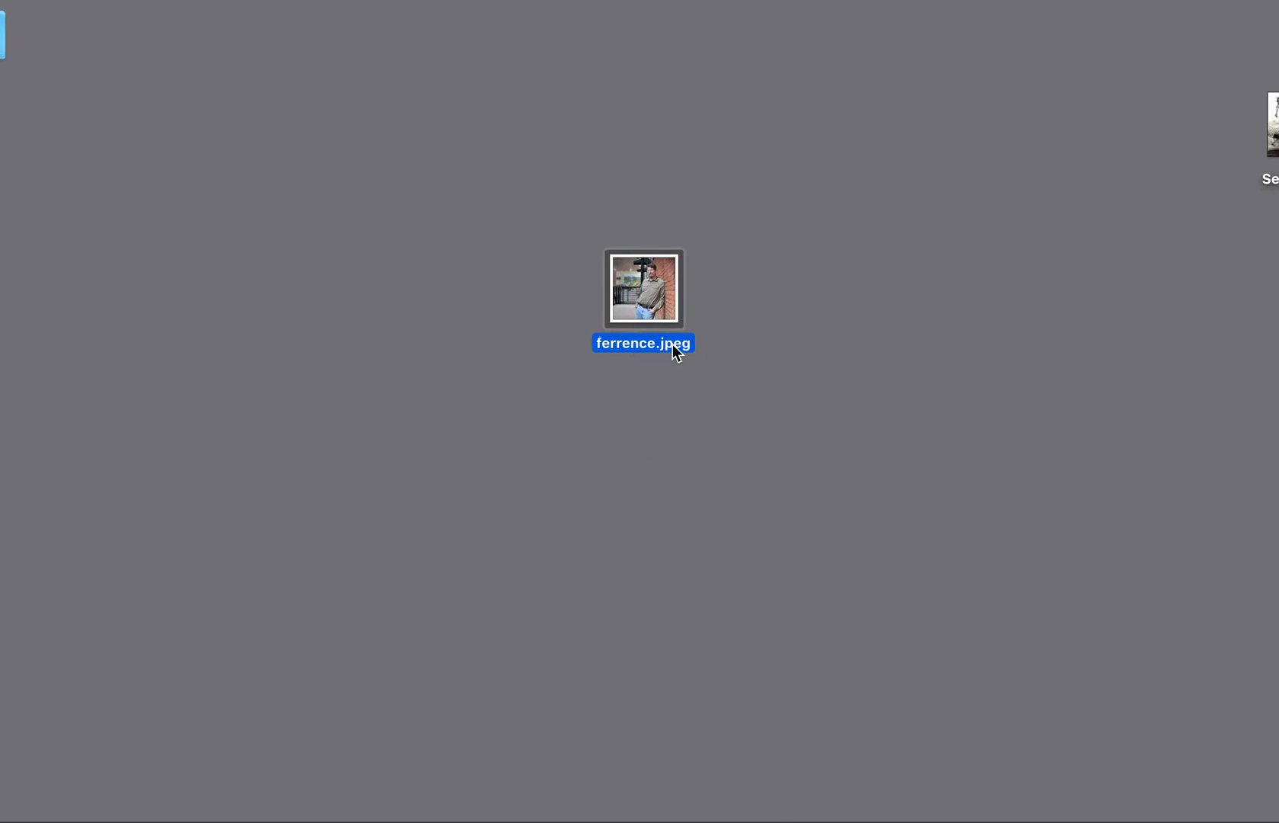
pyautogui.click(674, 347)
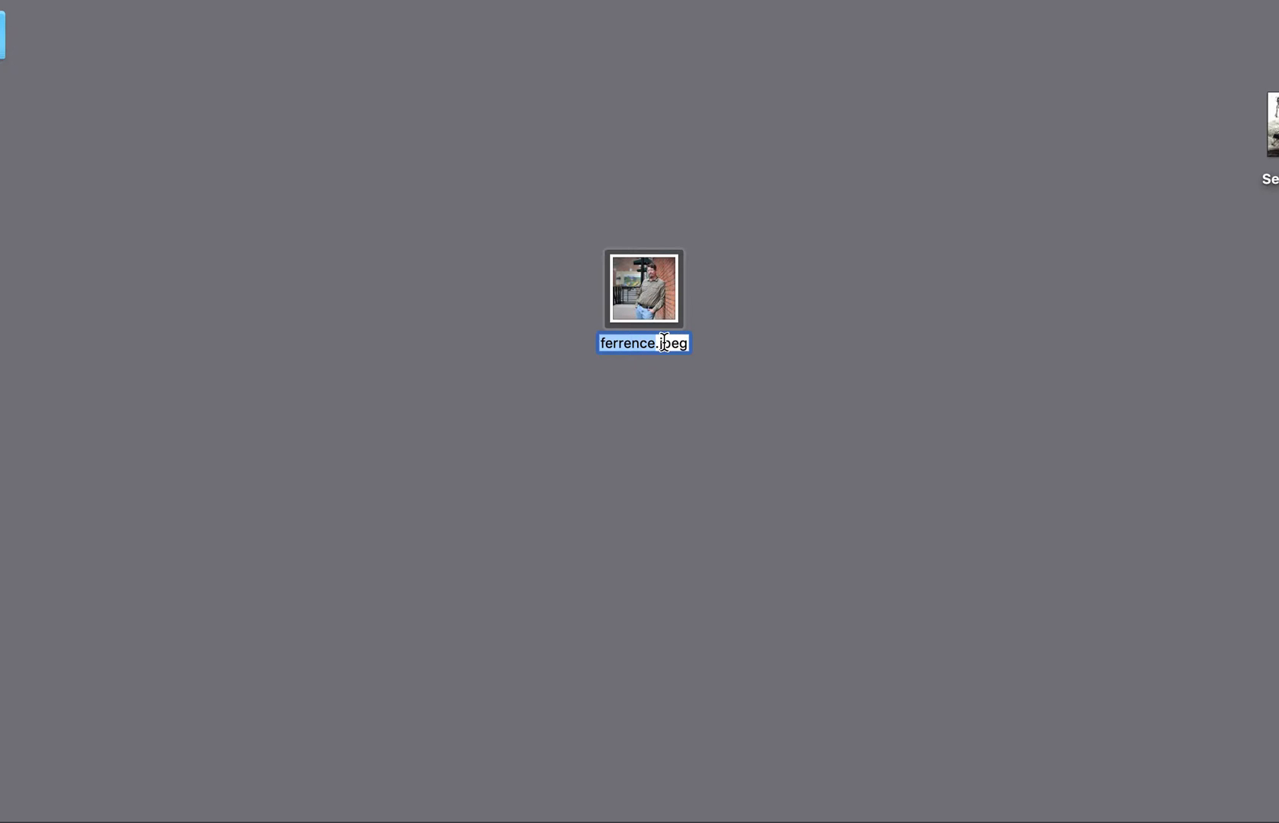
pyautogui.click(660, 343)
pyautogui.moveTo(660, 343); pyautogui.dragTo(691, 345)
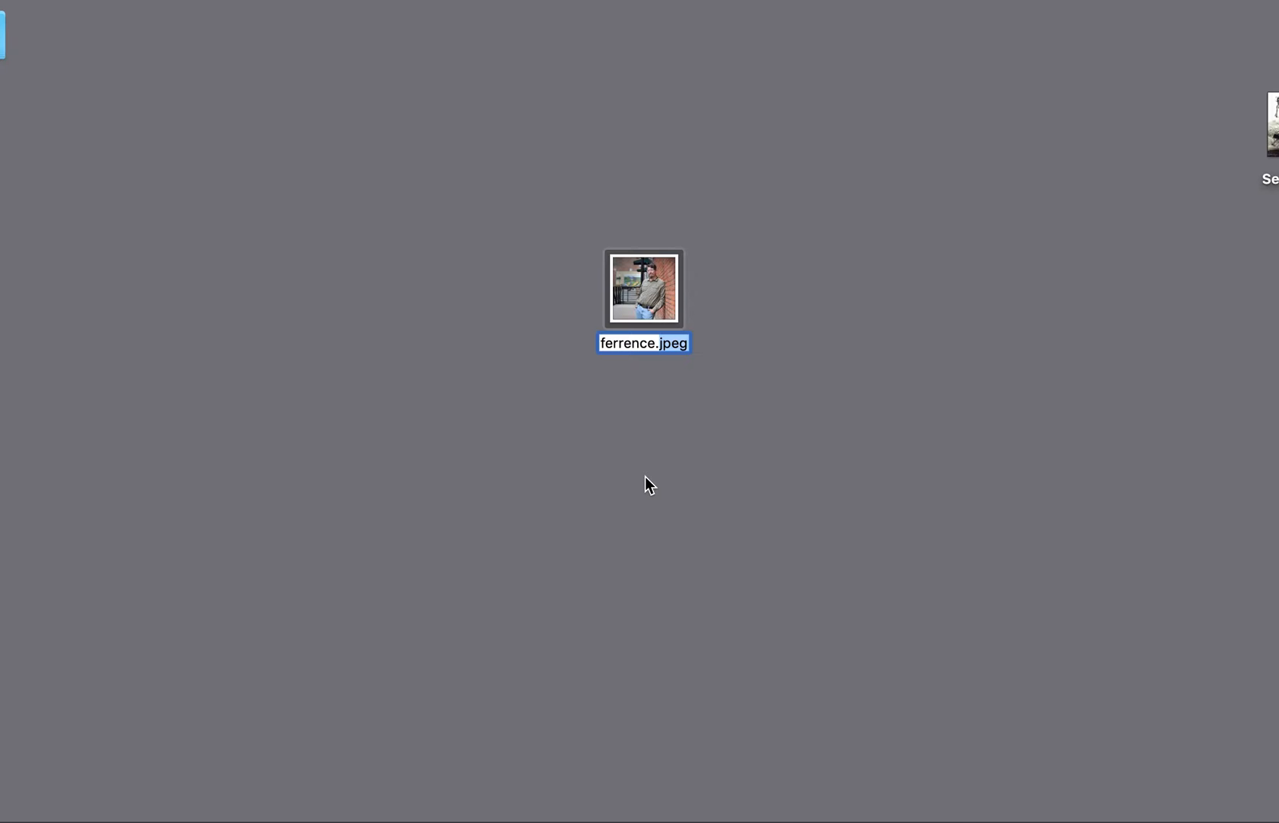
pyautogui.write('.txt')
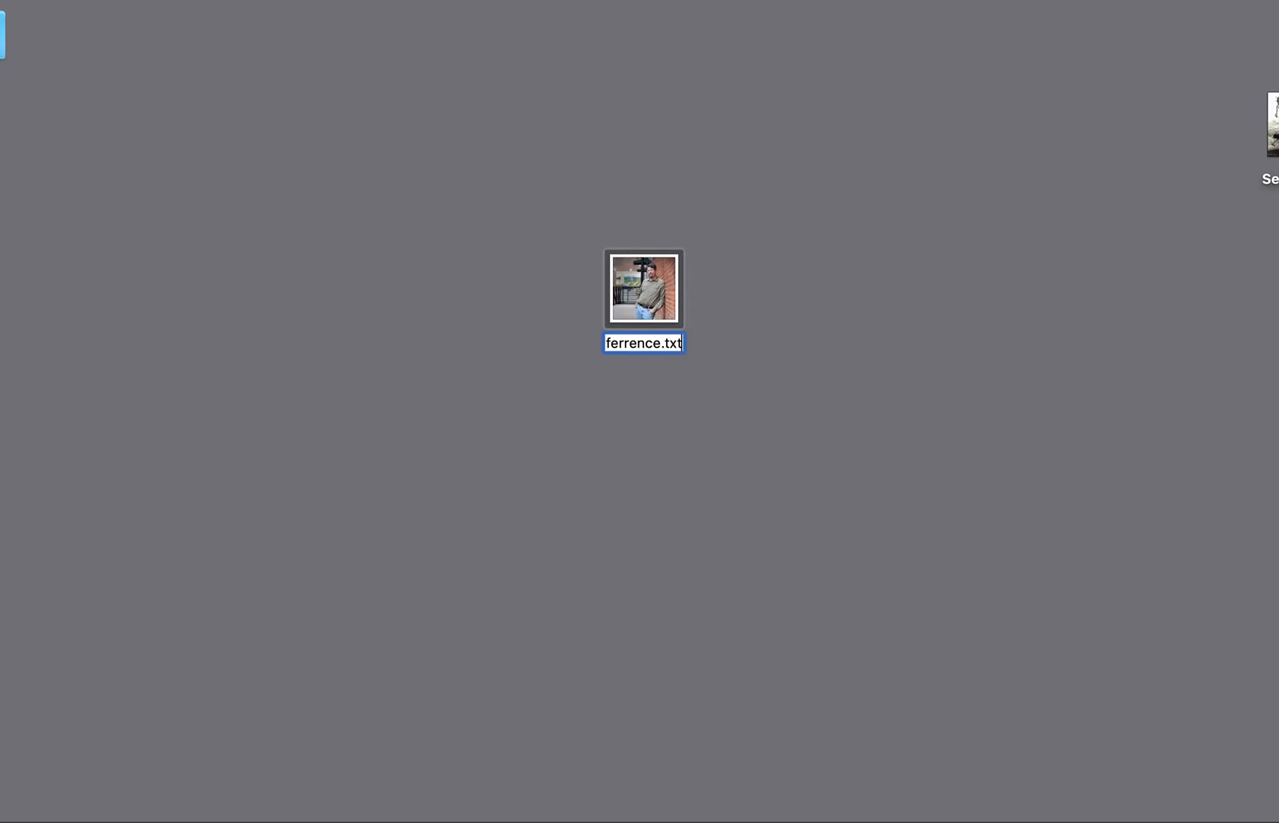
pyautogui.press('Return')
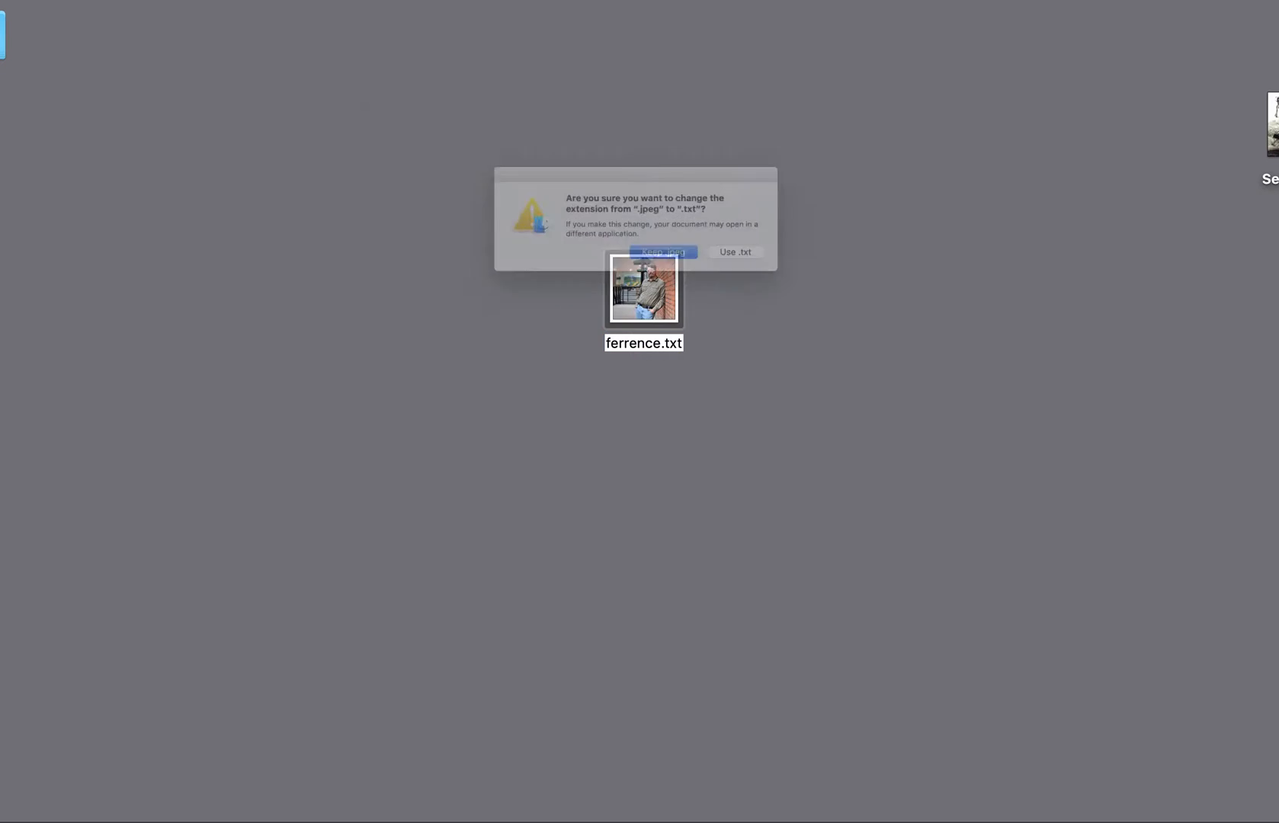
pyautogui.click(841, 276)
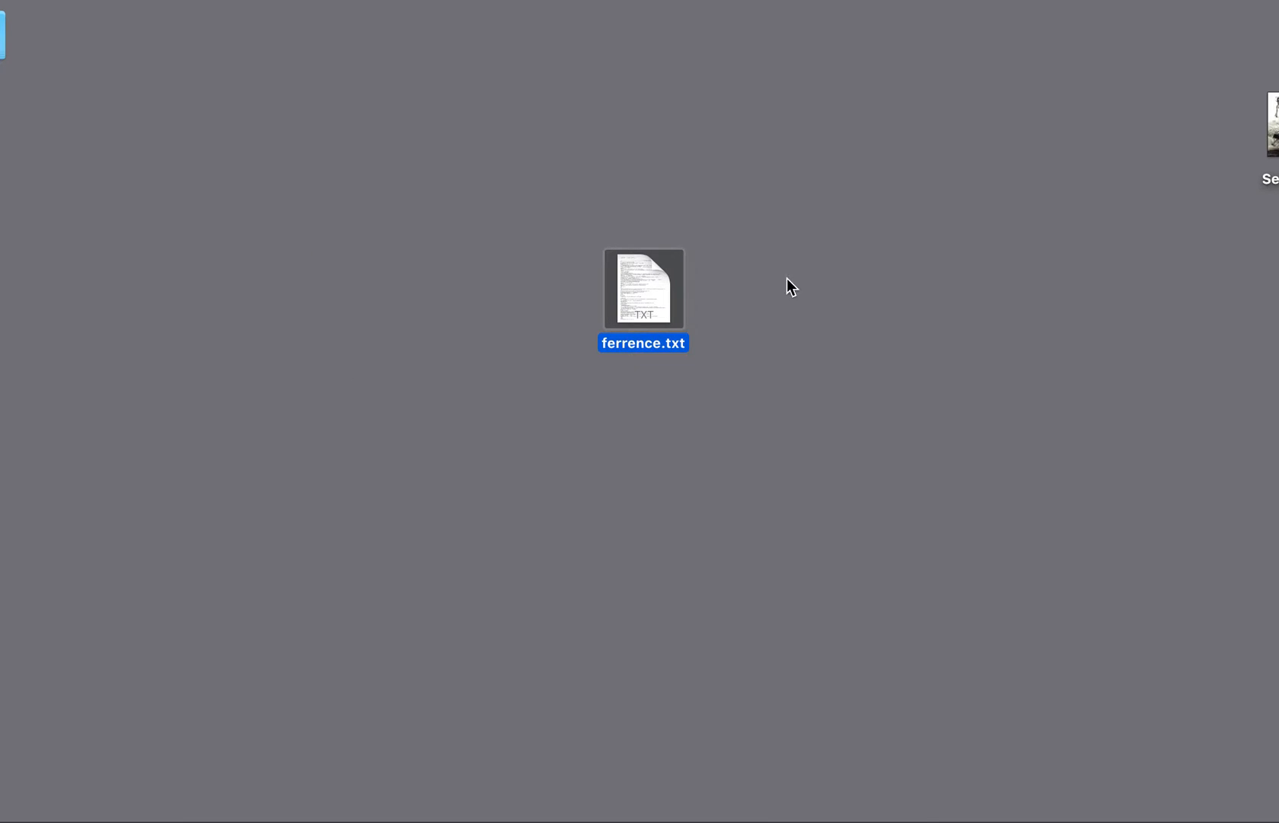
# Open the .txt version of the portrait, enlarge its window and look through the image's code
pyautogui.doubleClick(638, 275)
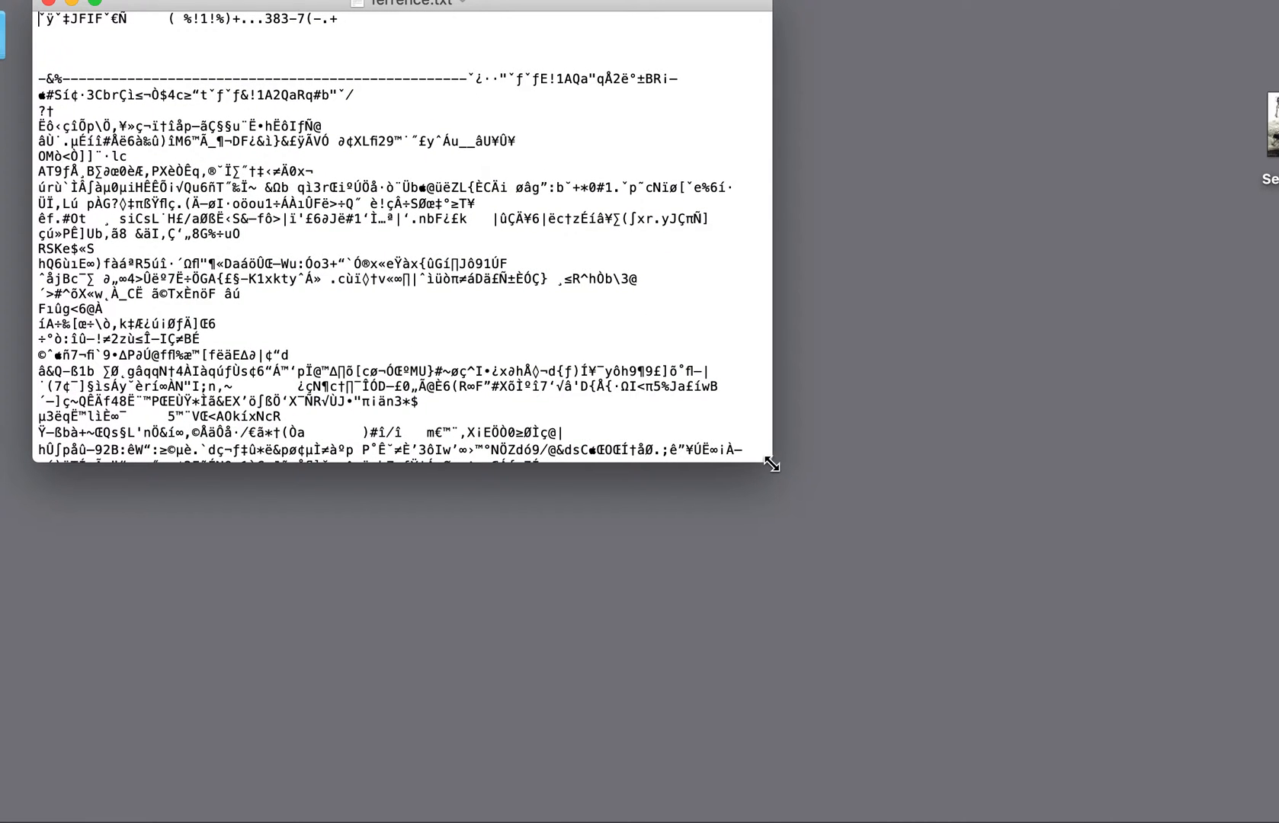
pyautogui.moveTo(771, 465); pyautogui.dragTo(1178, 797)
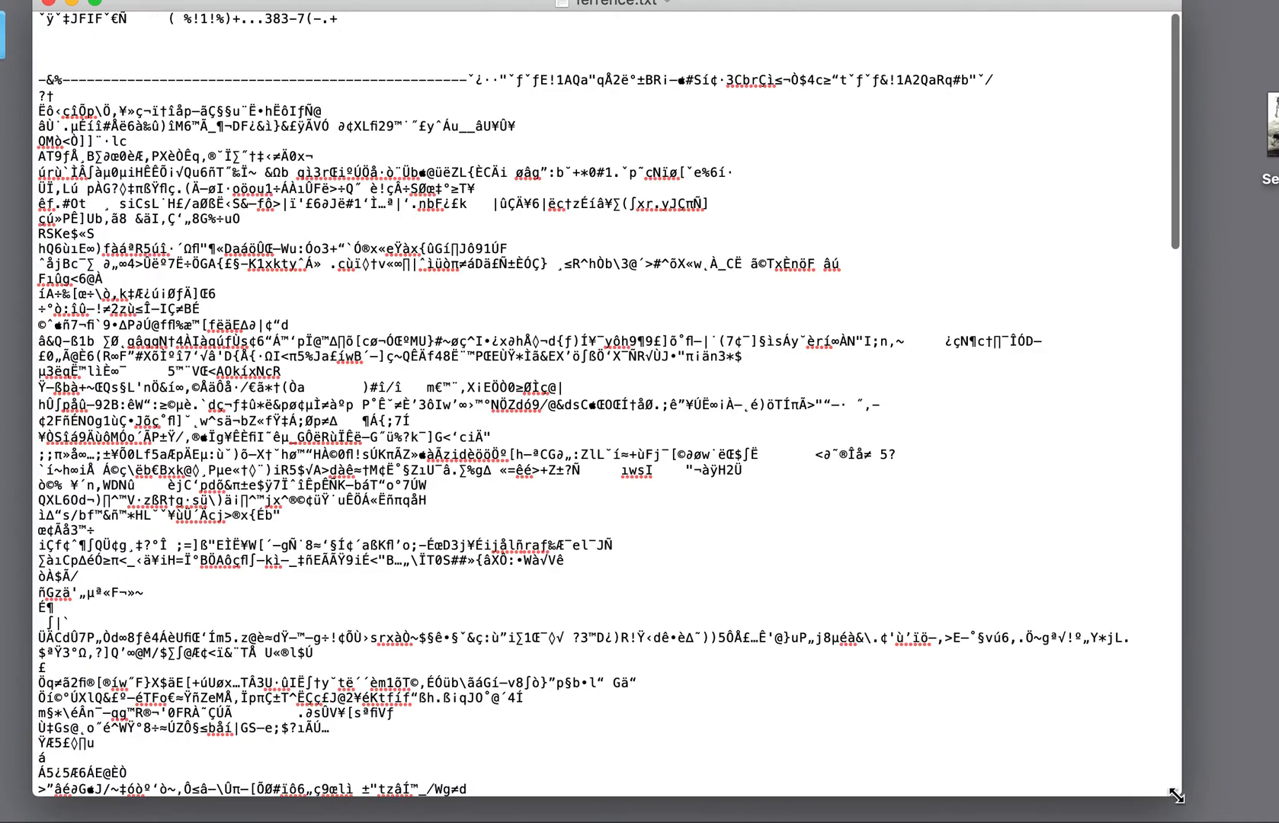
pyautogui.scroll(-15, 831, 529)
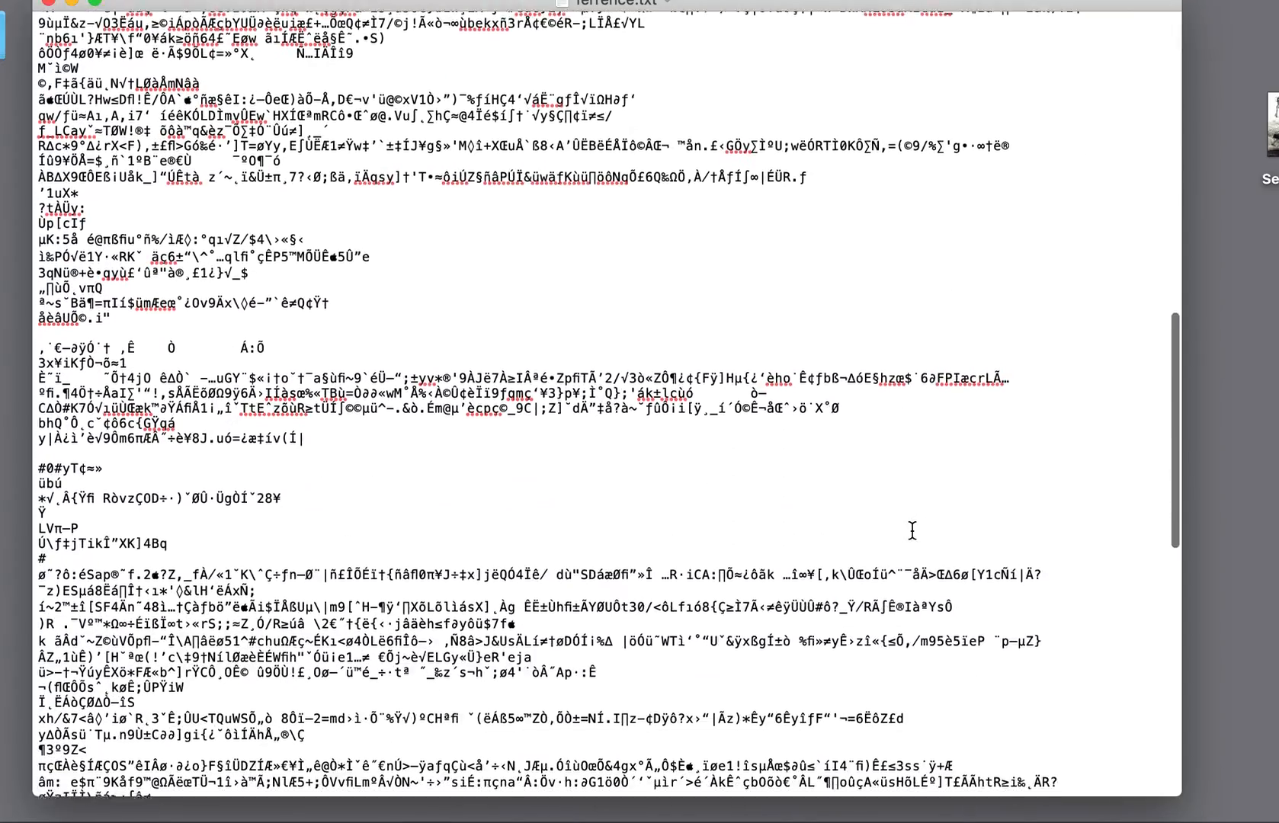
pyautogui.scroll(-15, 912, 529)
pyautogui.scroll(20, 912, 539)
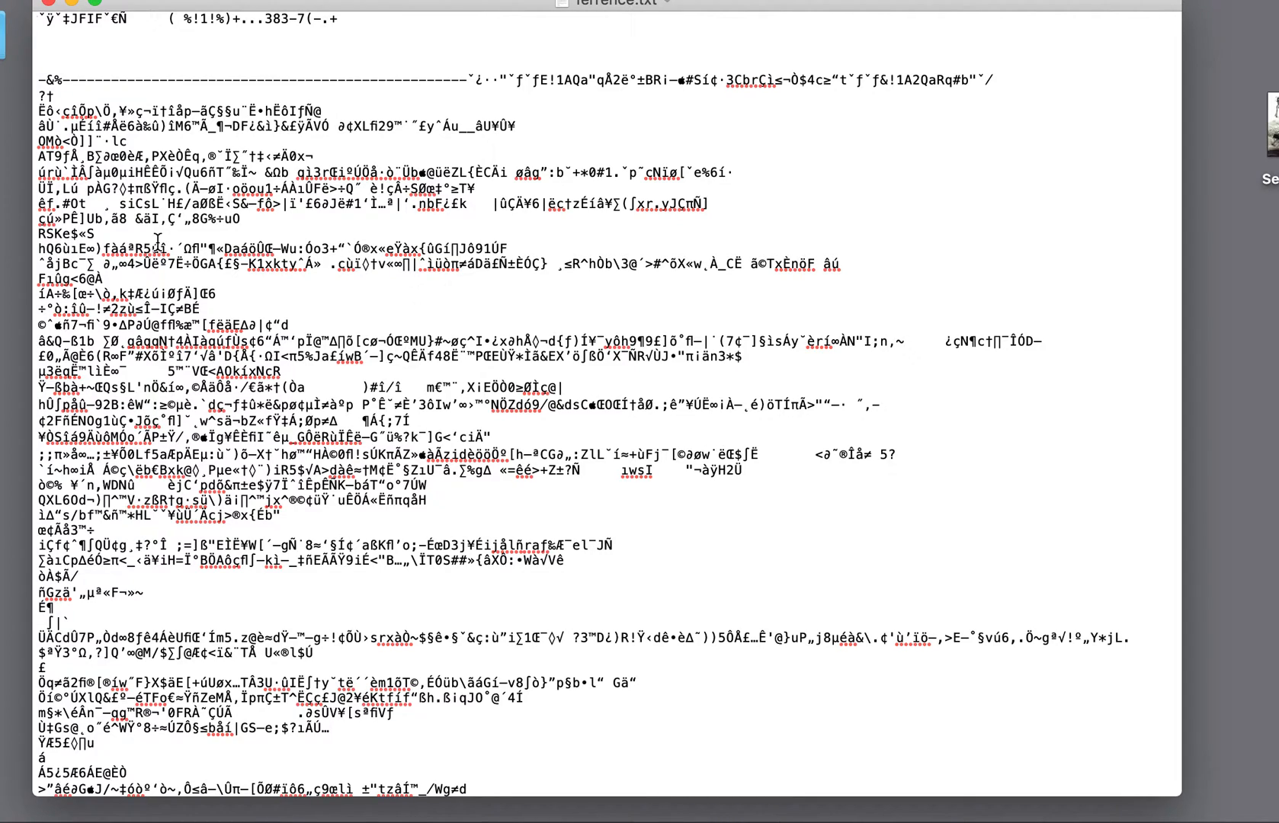
# Copy a block of lines from the middle of the code, paste it further down and close the file
pyautogui.scroll(-5, 107, 351)
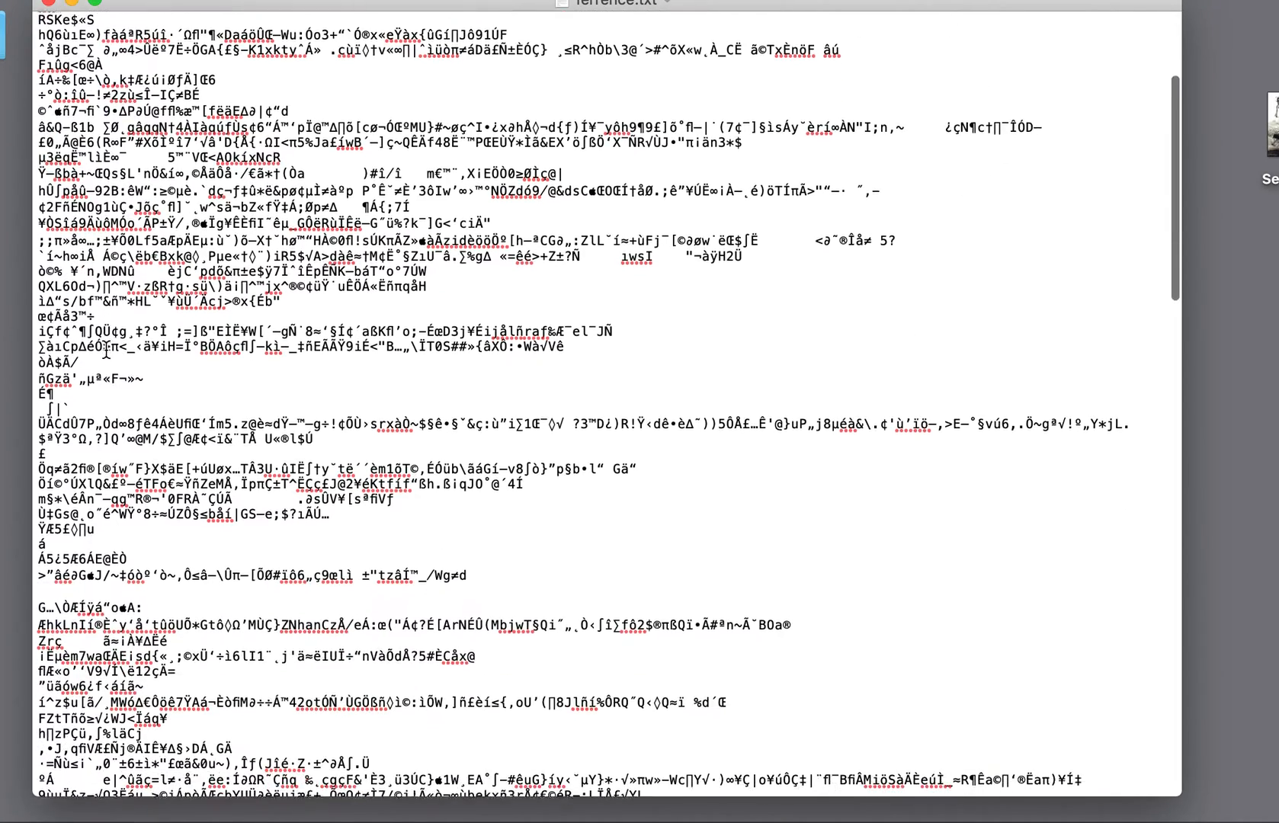
pyautogui.scroll(-10, 107, 350)
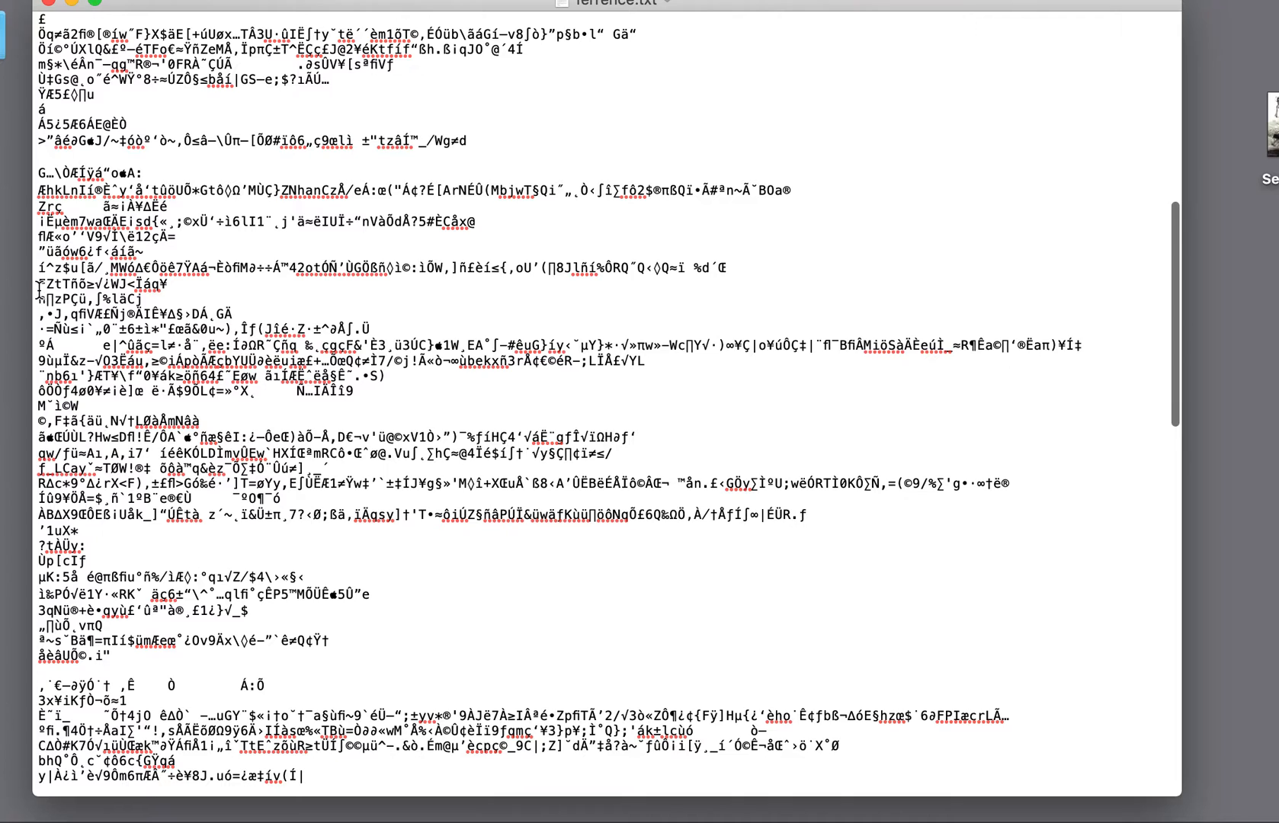
pyautogui.moveTo(39, 287); pyautogui.dragTo(844, 571)
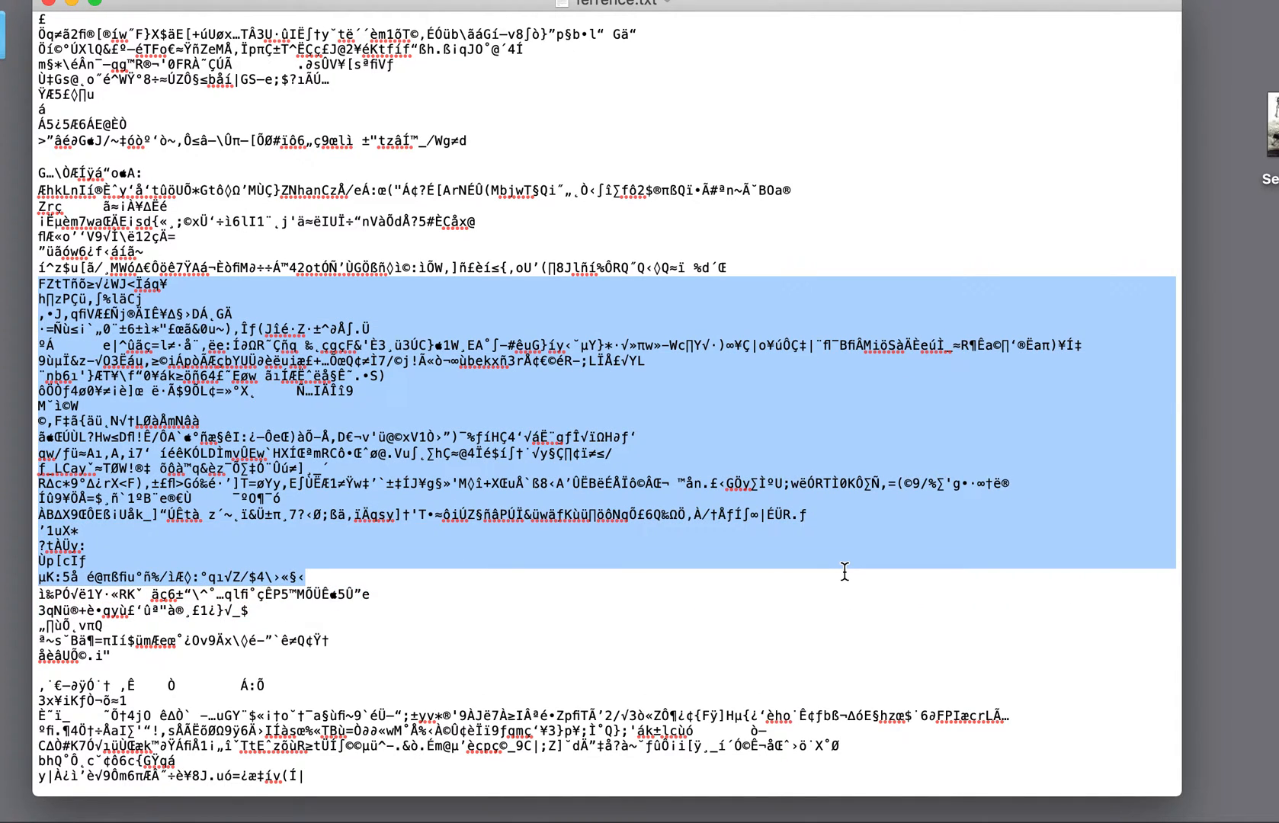
pyautogui.scroll(-15, 845, 572)
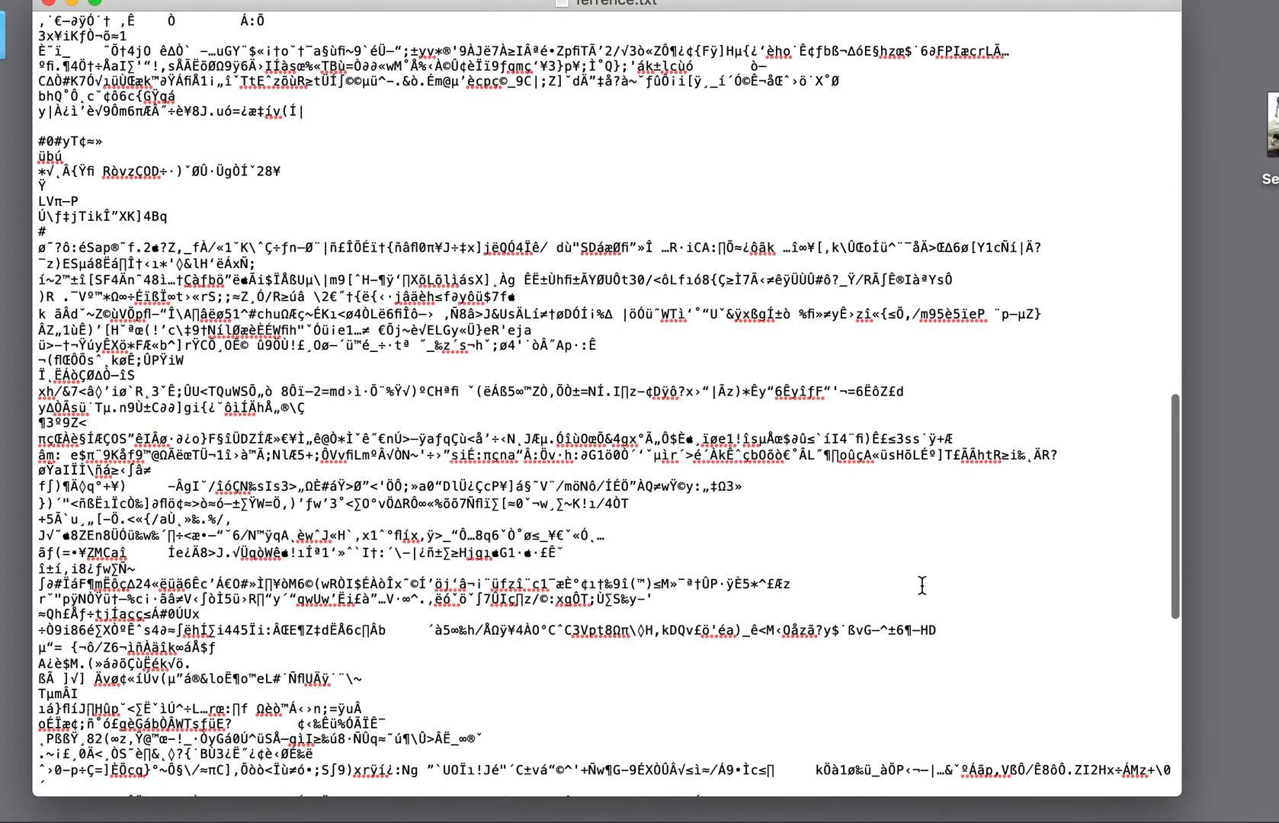
pyautogui.press('super+v')
pyautogui.click(51, 3)
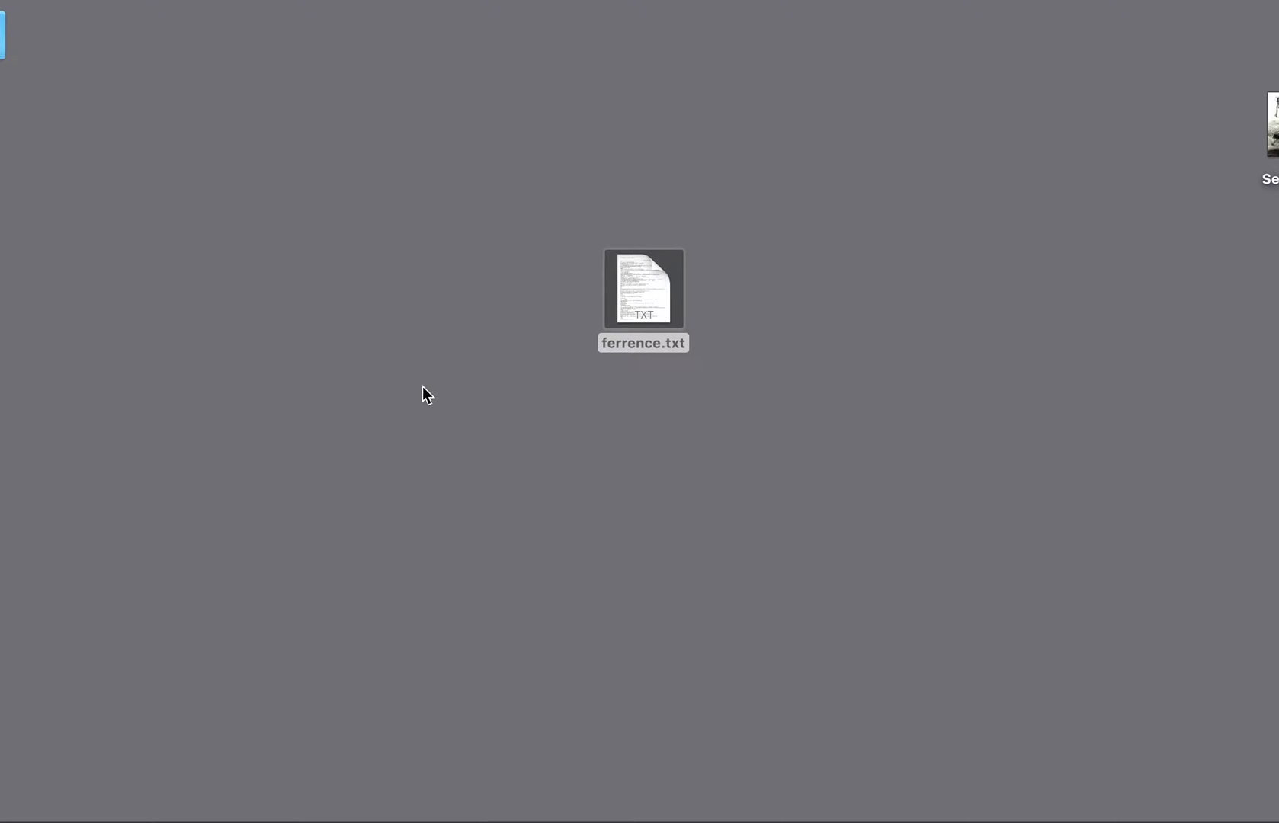
# Change the edited text file's extension to .jpg and accept the new extension
pyautogui.click(664, 345)
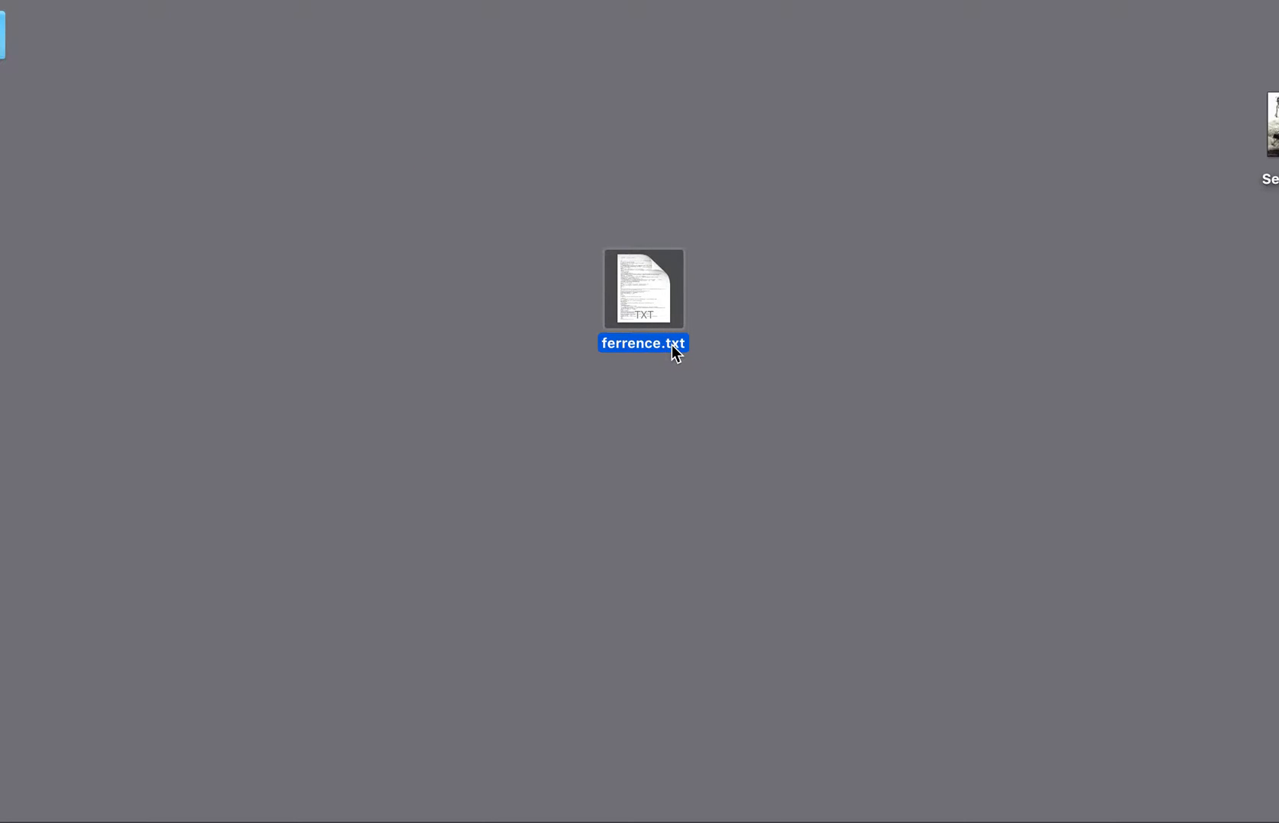
pyautogui.click(671, 345)
pyautogui.doubleClick(670, 345)
pyautogui.write('jpg')
pyautogui.press('Return')
pyautogui.click(808, 273)
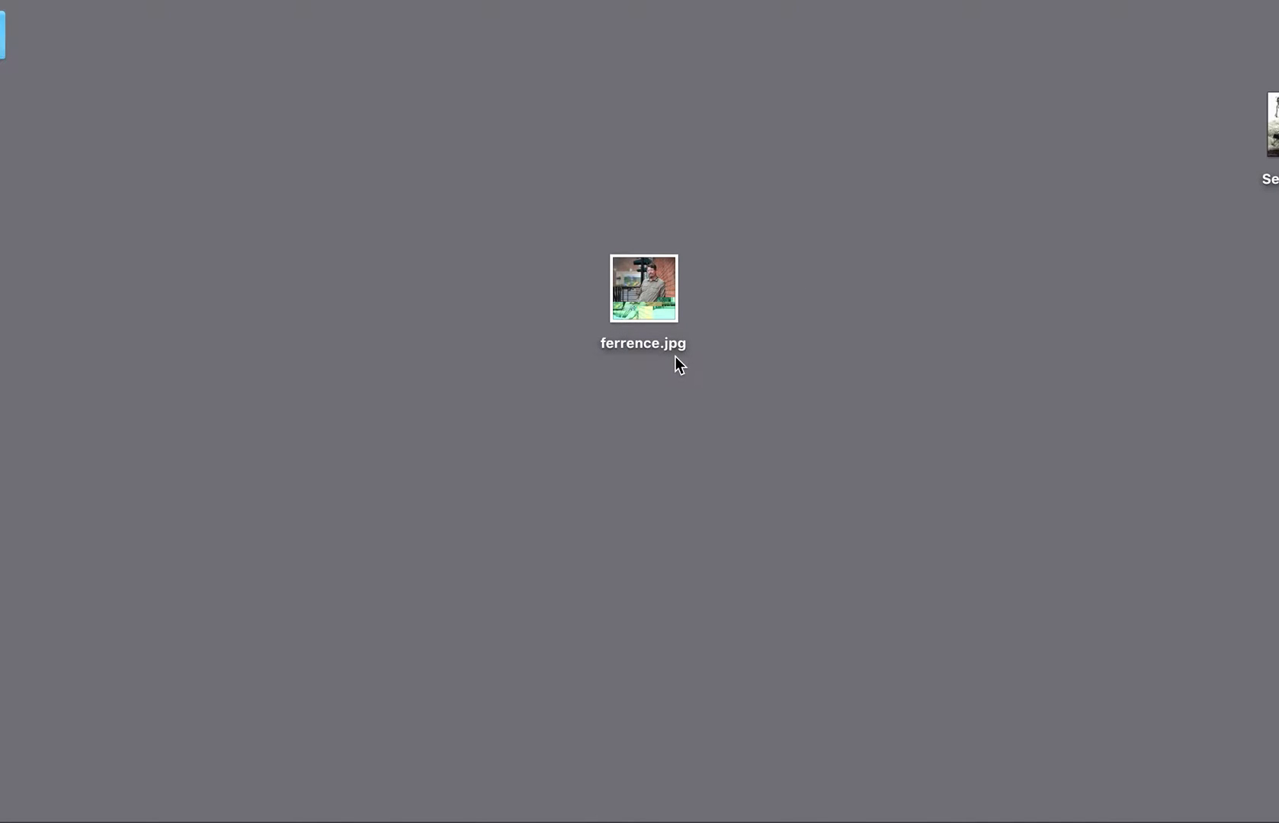
# Open the edited .jpg portrait and enlarge its window to examine how the code change affected the image
pyautogui.click(651, 288)
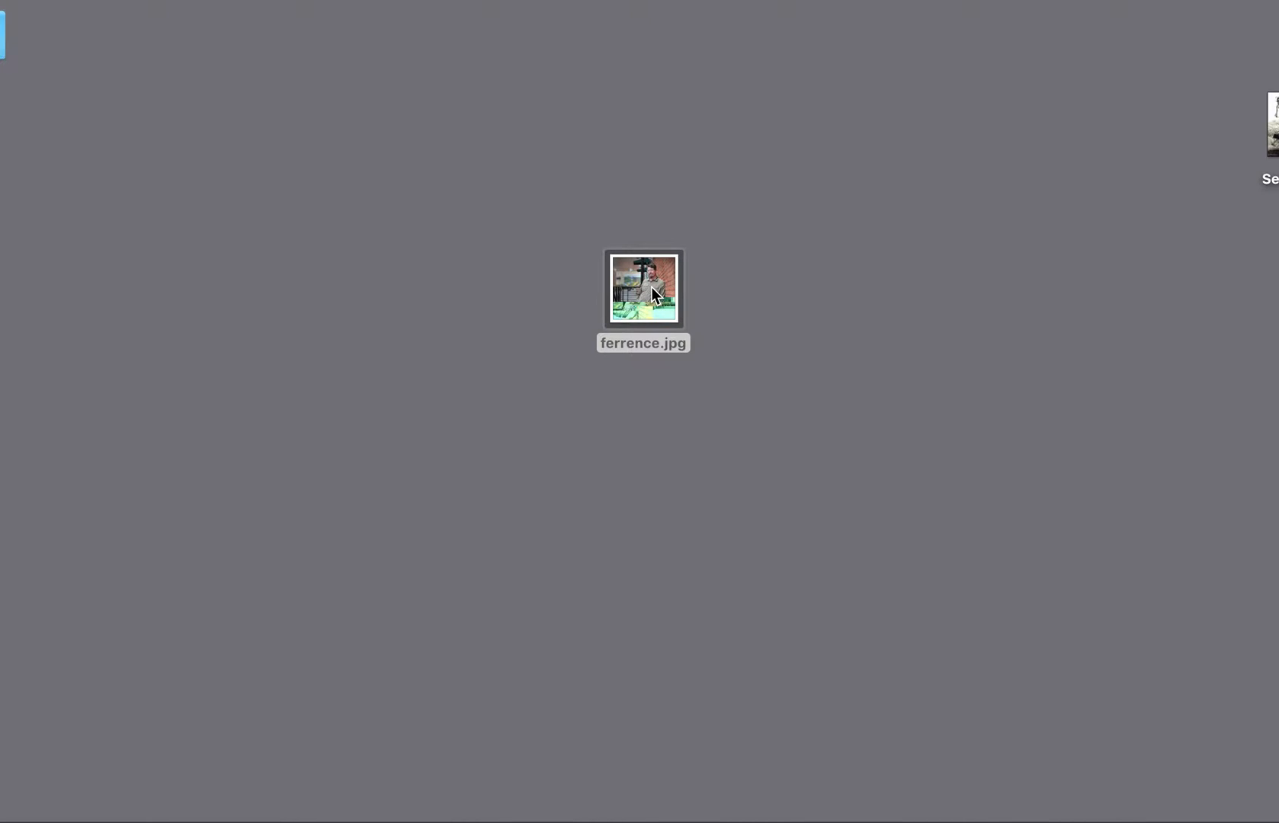
pyautogui.doubleClick(651, 287)
pyautogui.moveTo(388, 3); pyautogui.dragTo(653, 156)
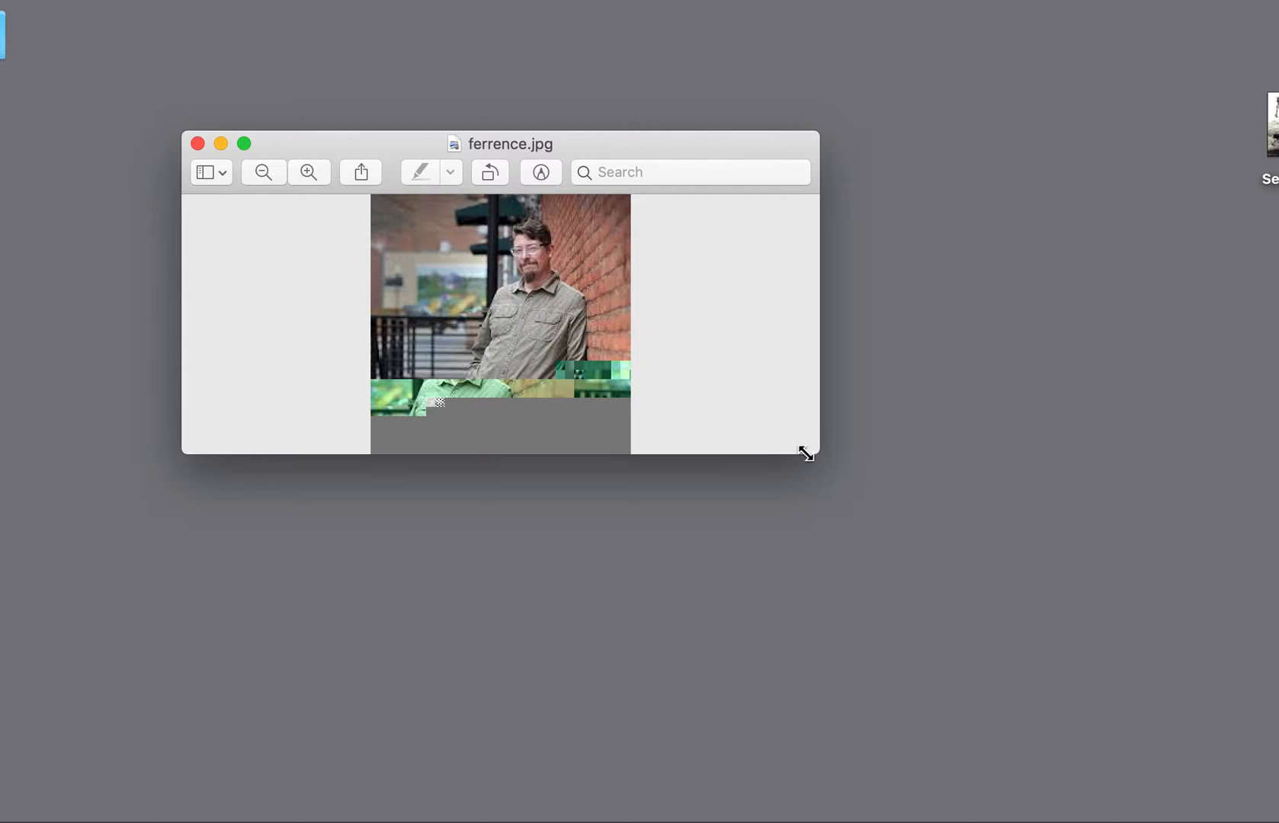
pyautogui.moveTo(828, 460); pyautogui.dragTo(1231, 798)
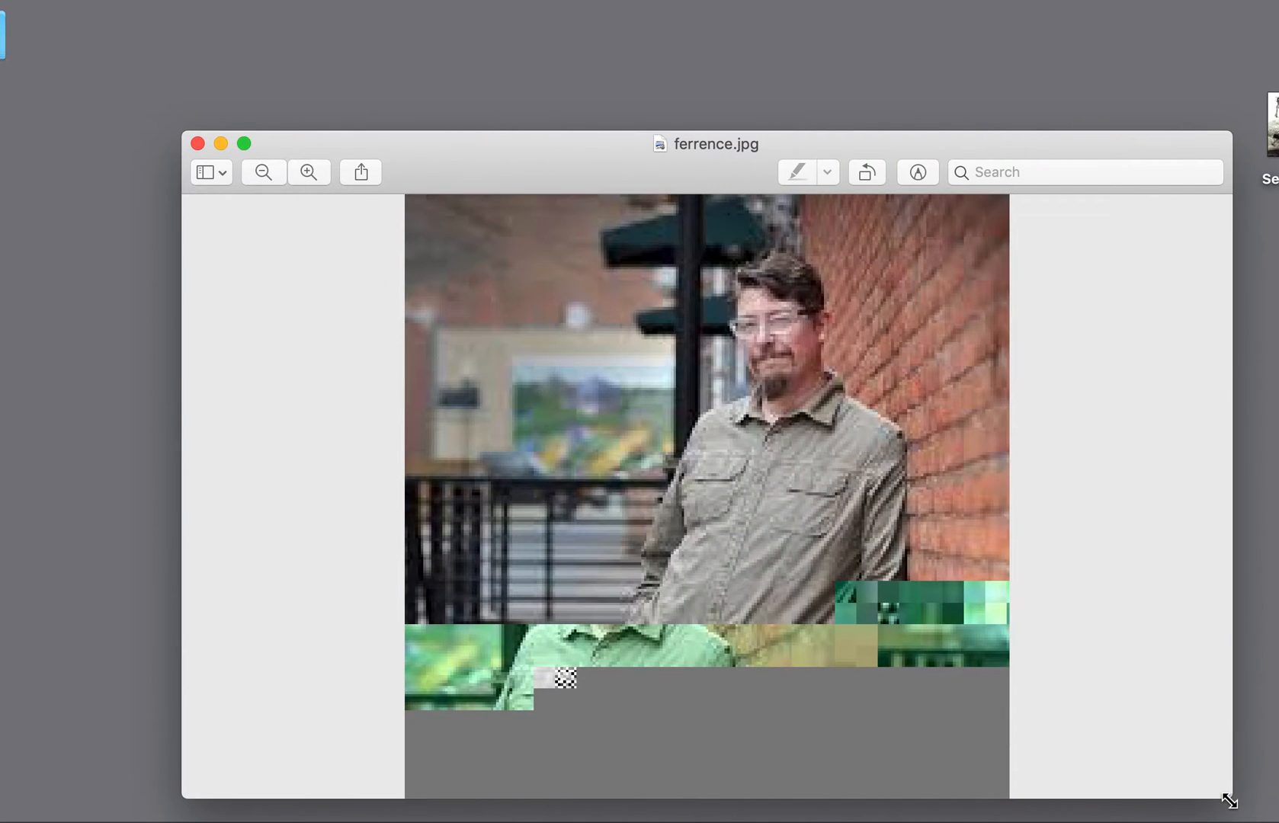
pyautogui.moveTo(563, 174); pyautogui.dragTo(433, 0)
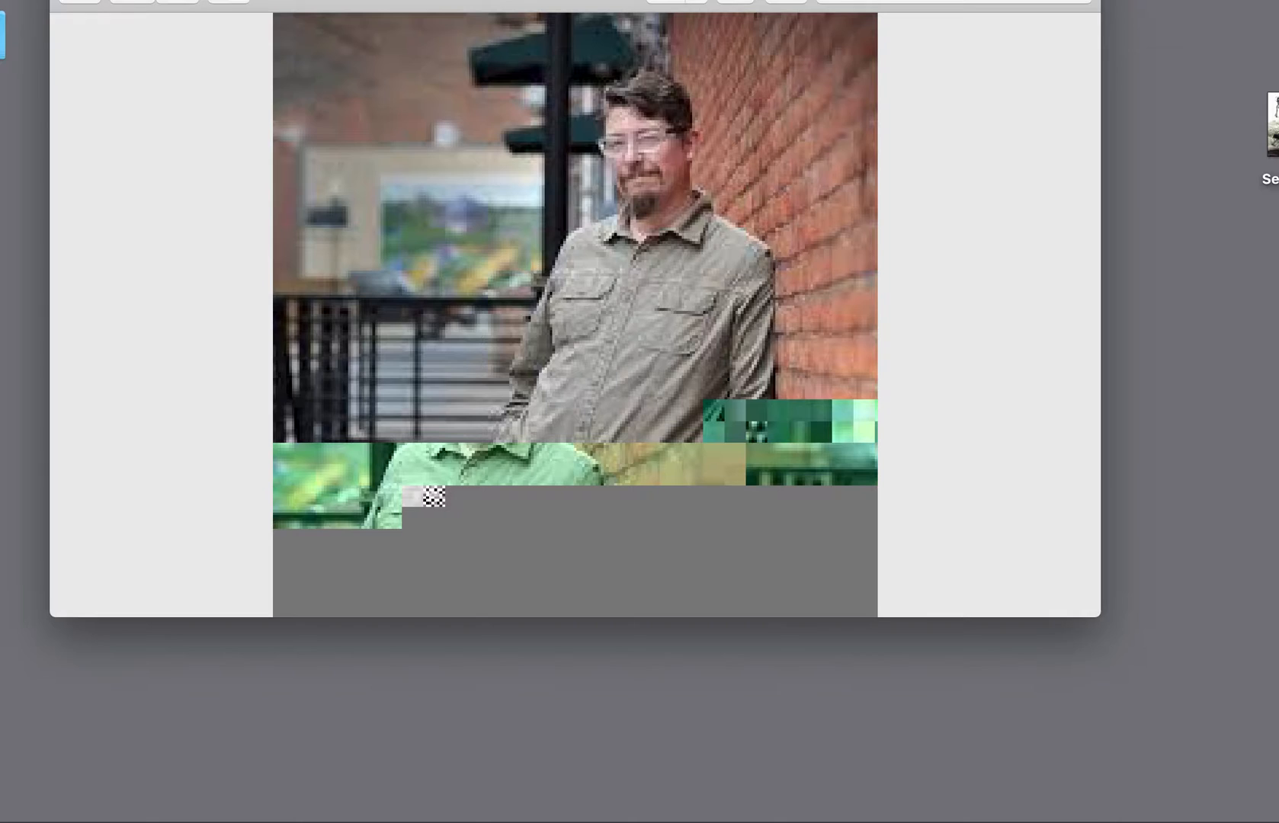
# Close the glitched portrait and switch to the Chrome window showing the Google image search results
pyautogui.moveTo(286, 2); pyautogui.dragTo(297, 65)
pyautogui.click(75, 47)
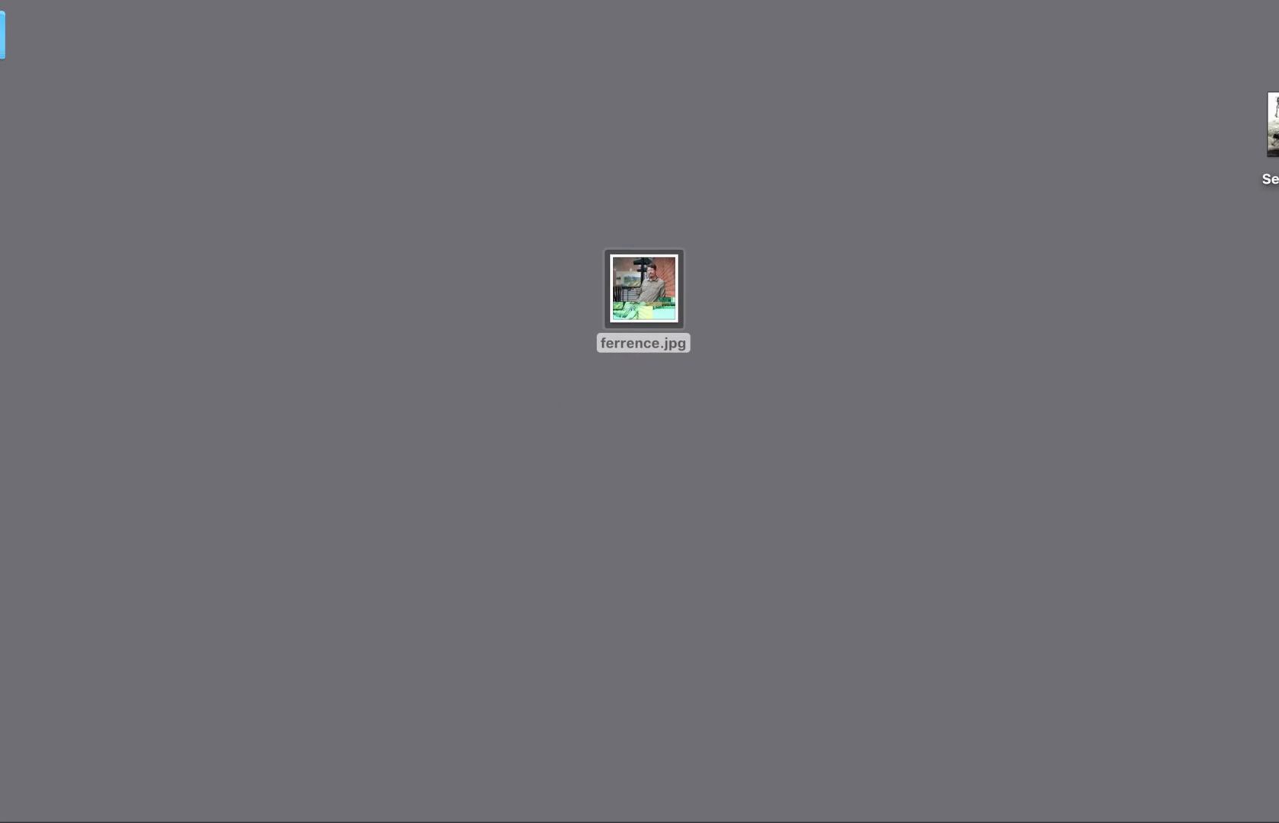
pyautogui.click(1272, 330)
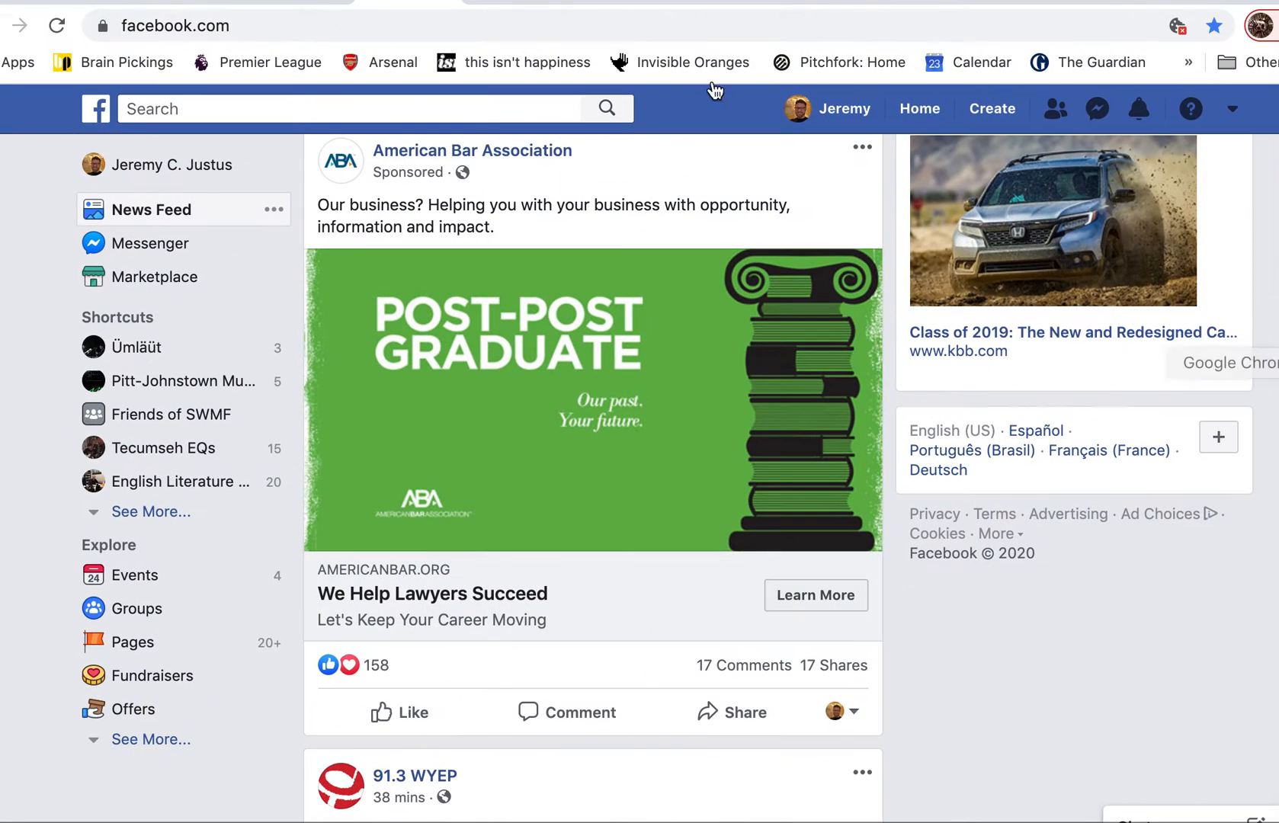
pyautogui.press('super+m')
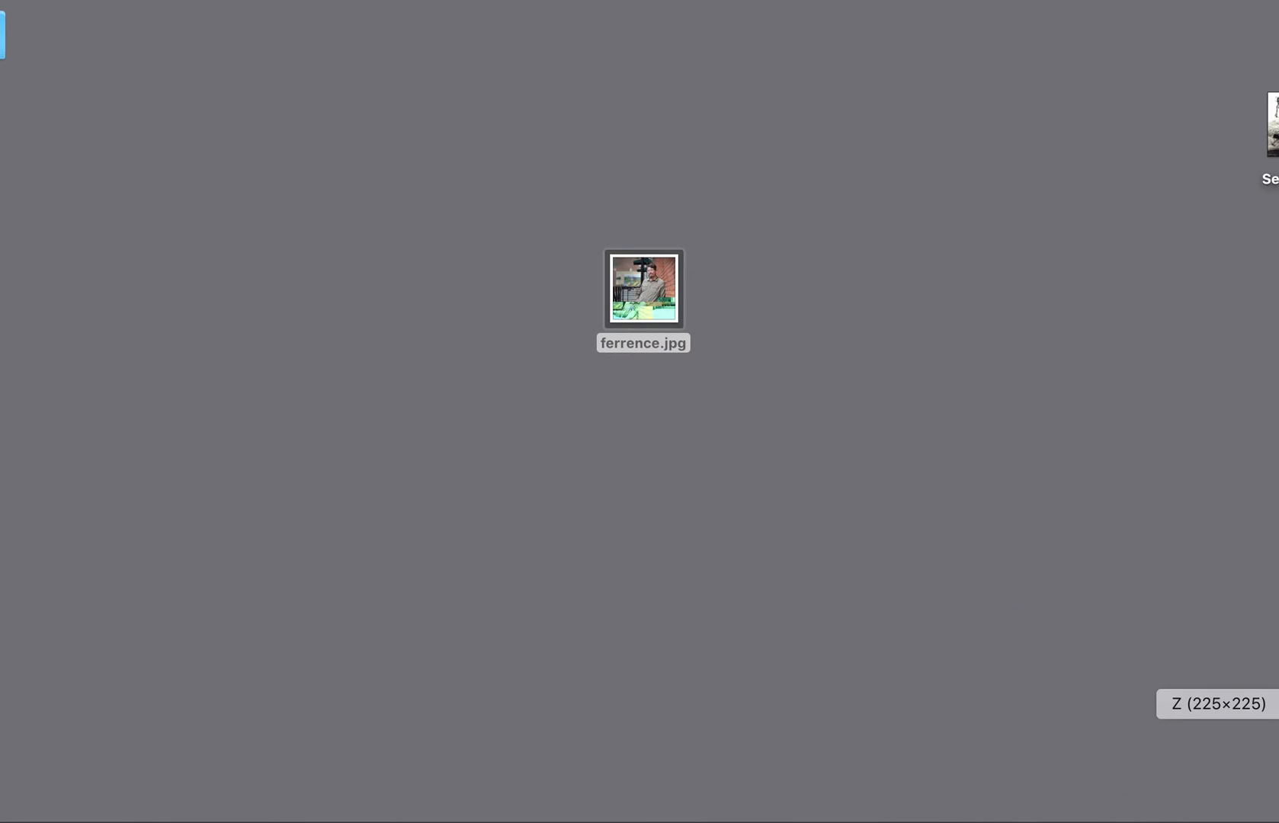
pyautogui.click(1271, 700)
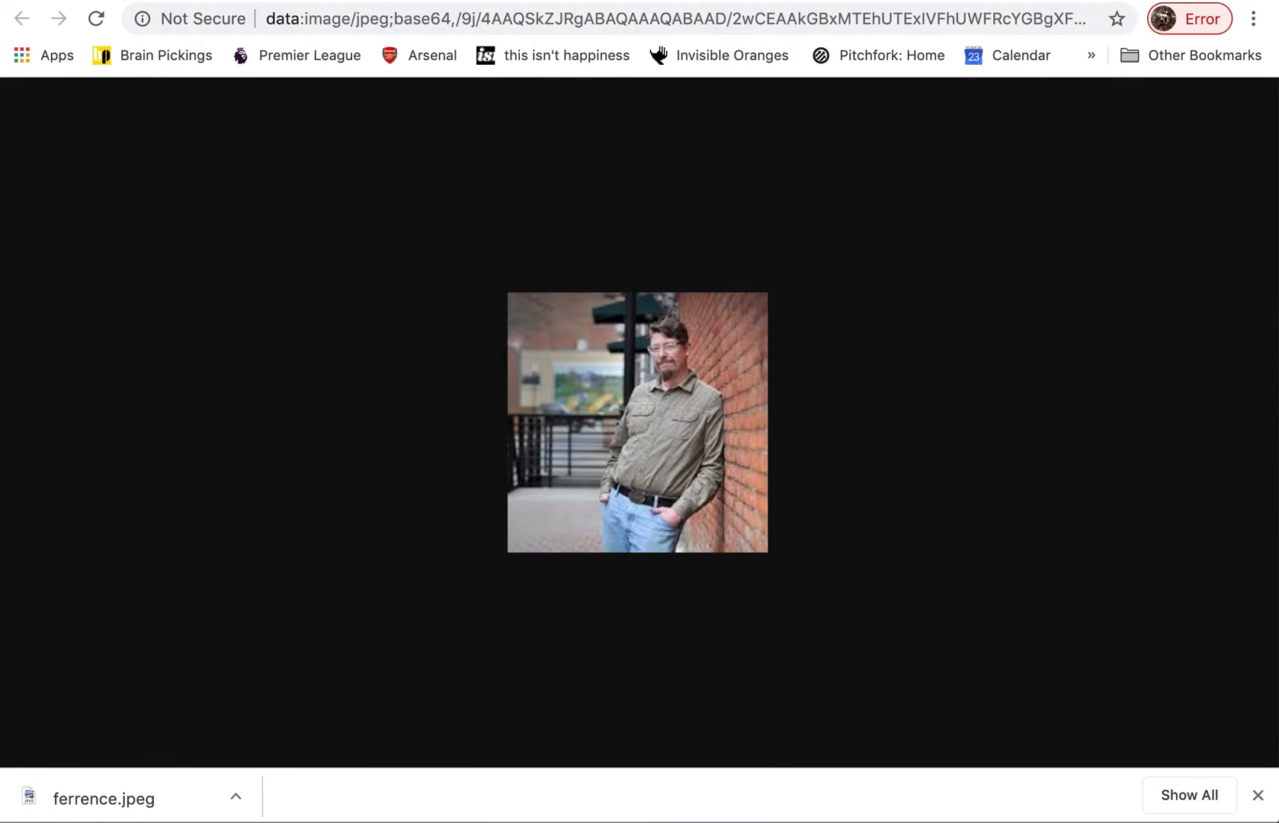
pyautogui.click(59, 0)
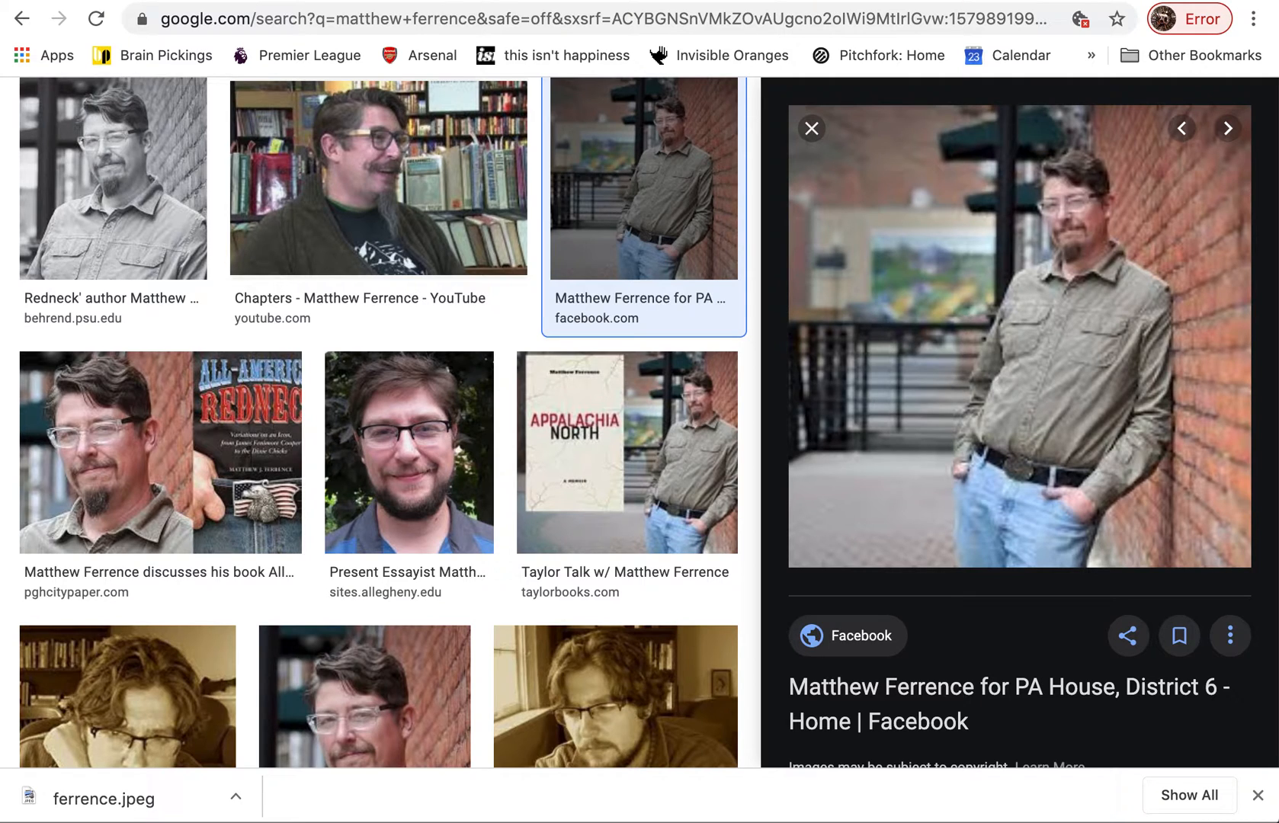
# Open the 455 × 404 sepia portrait from the image results in a new tab and switch to that tab
pyautogui.scroll(-1, 329, 278)
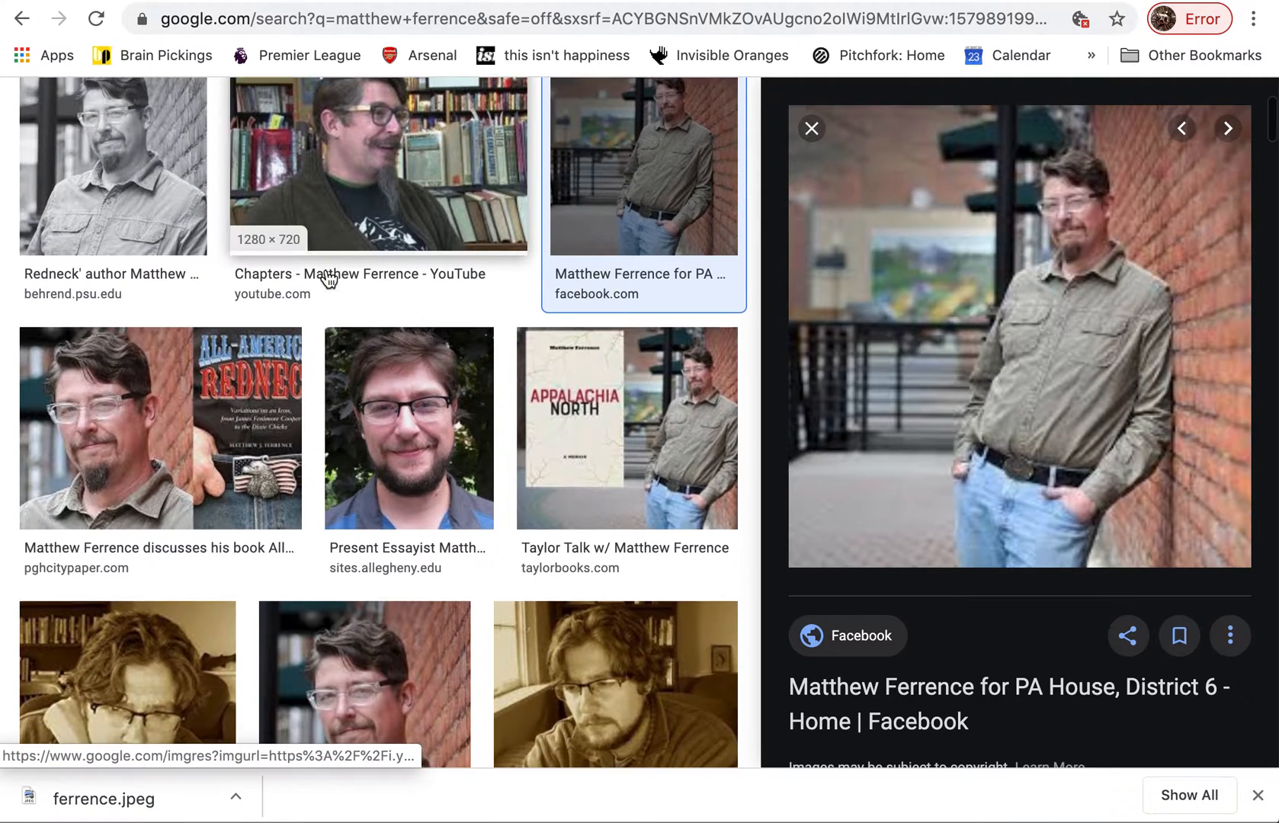
pyautogui.scroll(-4, 343, 431)
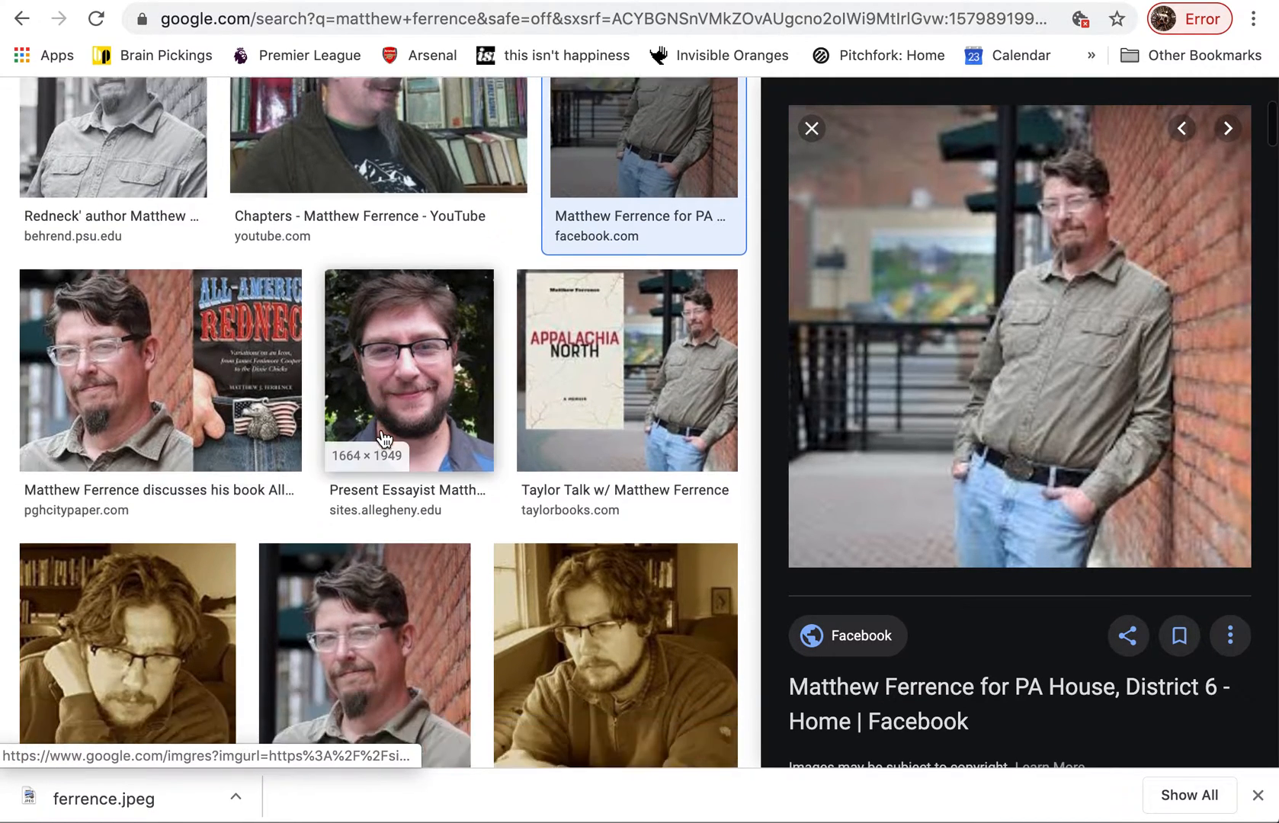
pyautogui.scroll(-2, 229, 528)
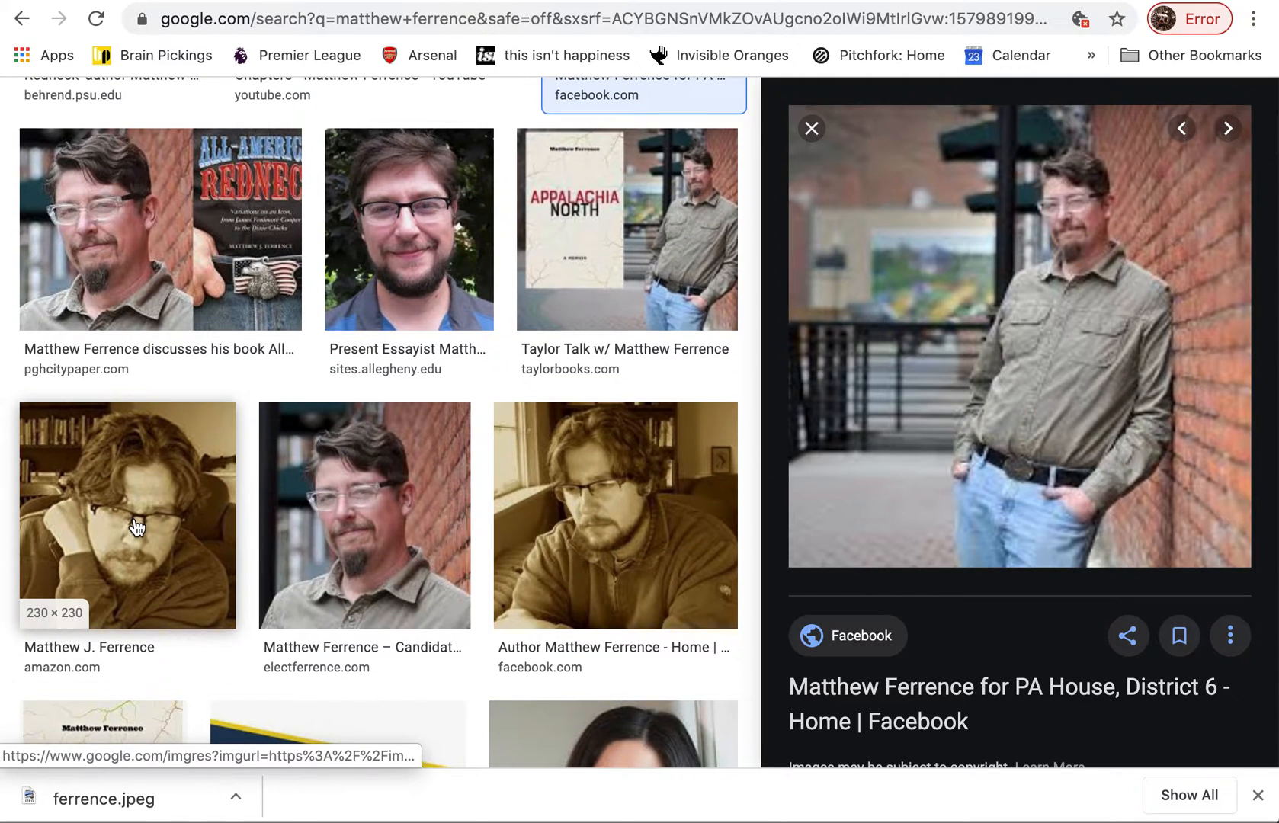
pyautogui.click(614, 550)
pyautogui.rightClick(961, 380)
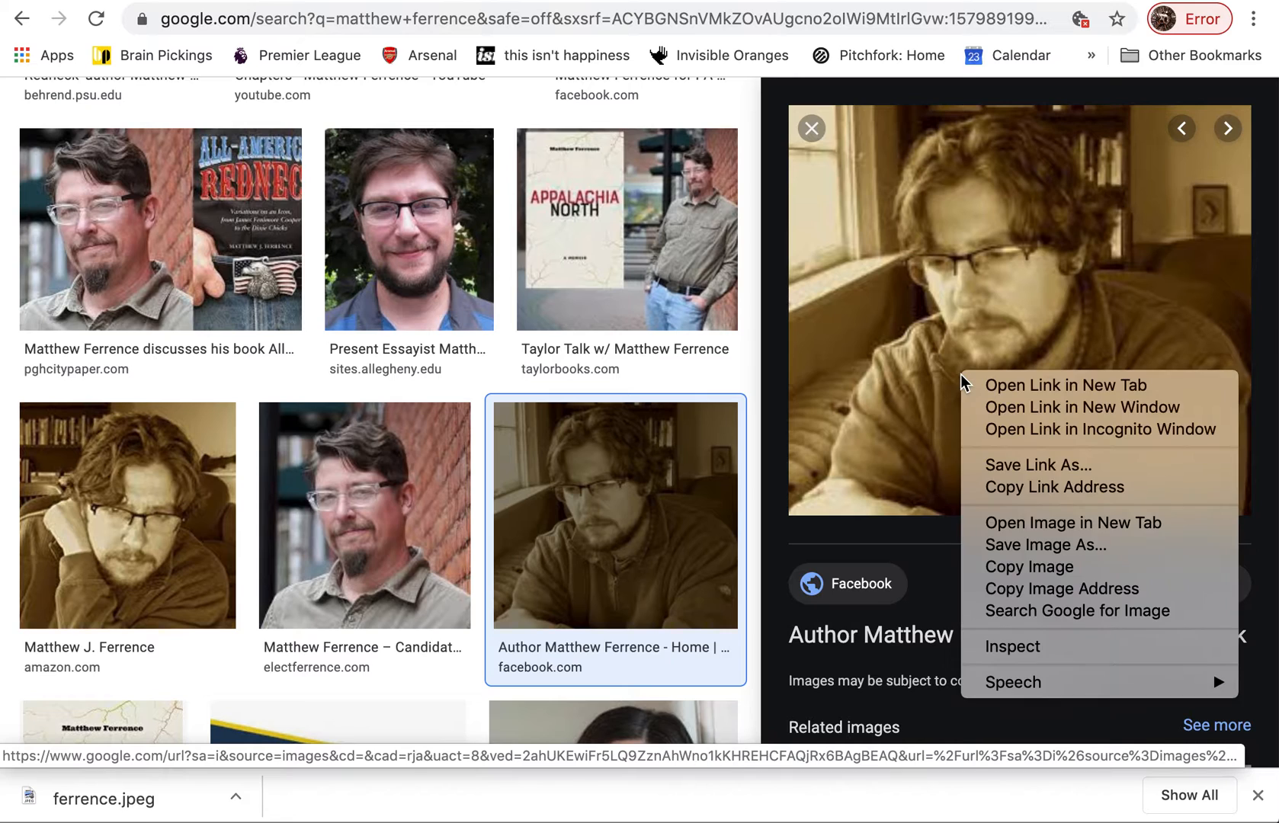
pyautogui.click(1022, 523)
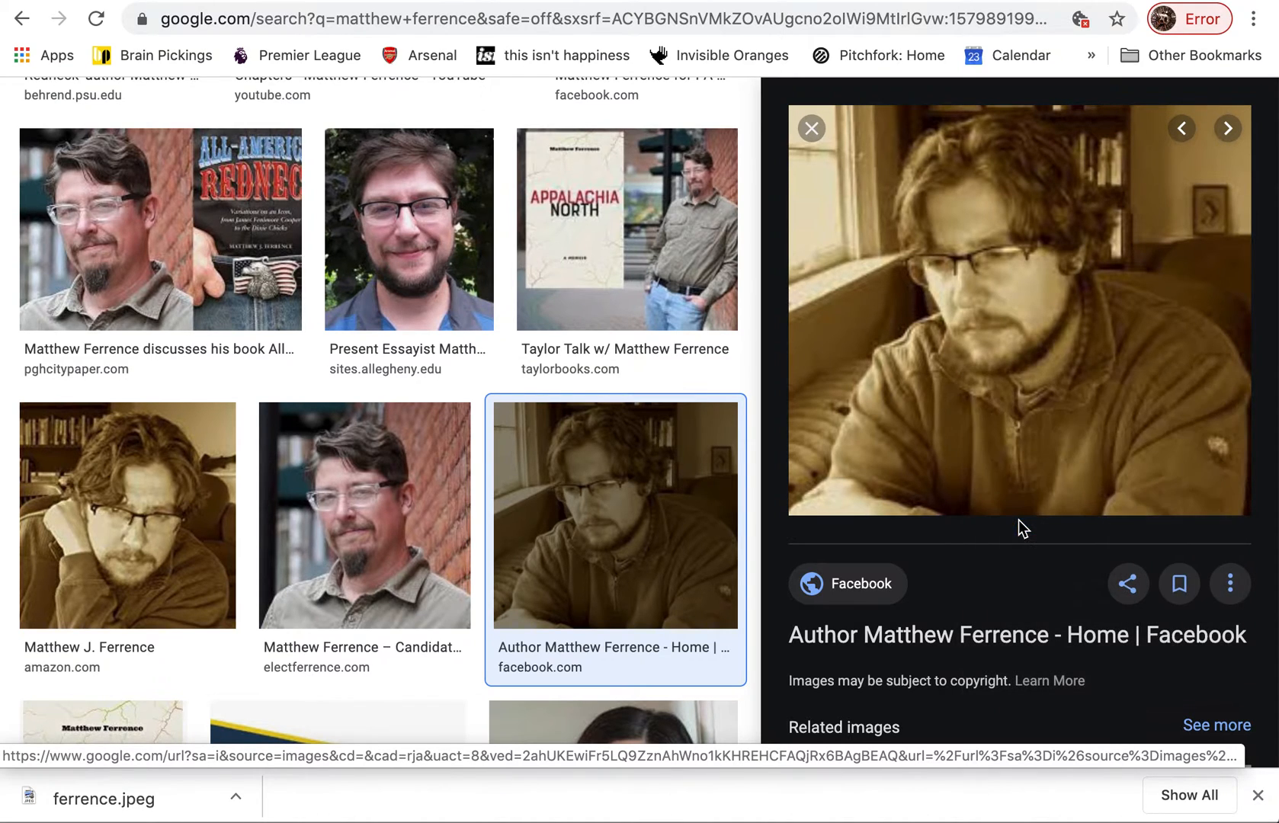
pyautogui.hotkey('ctrl', 'Tab')
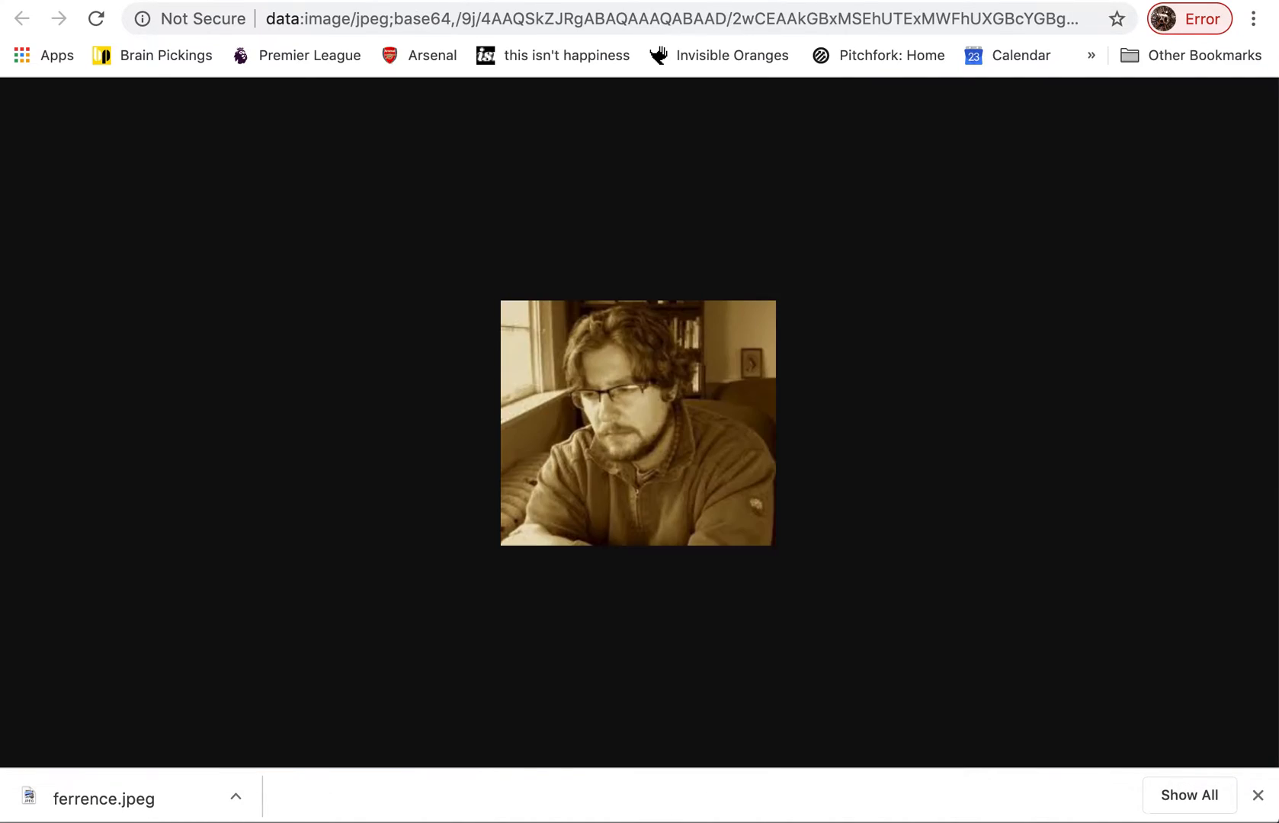
# Save the sepia portrait to the Desktop as a JPEG image, named with the short form of the subject's first name
pyautogui.rightClick(608, 379)
pyautogui.click(632, 411)
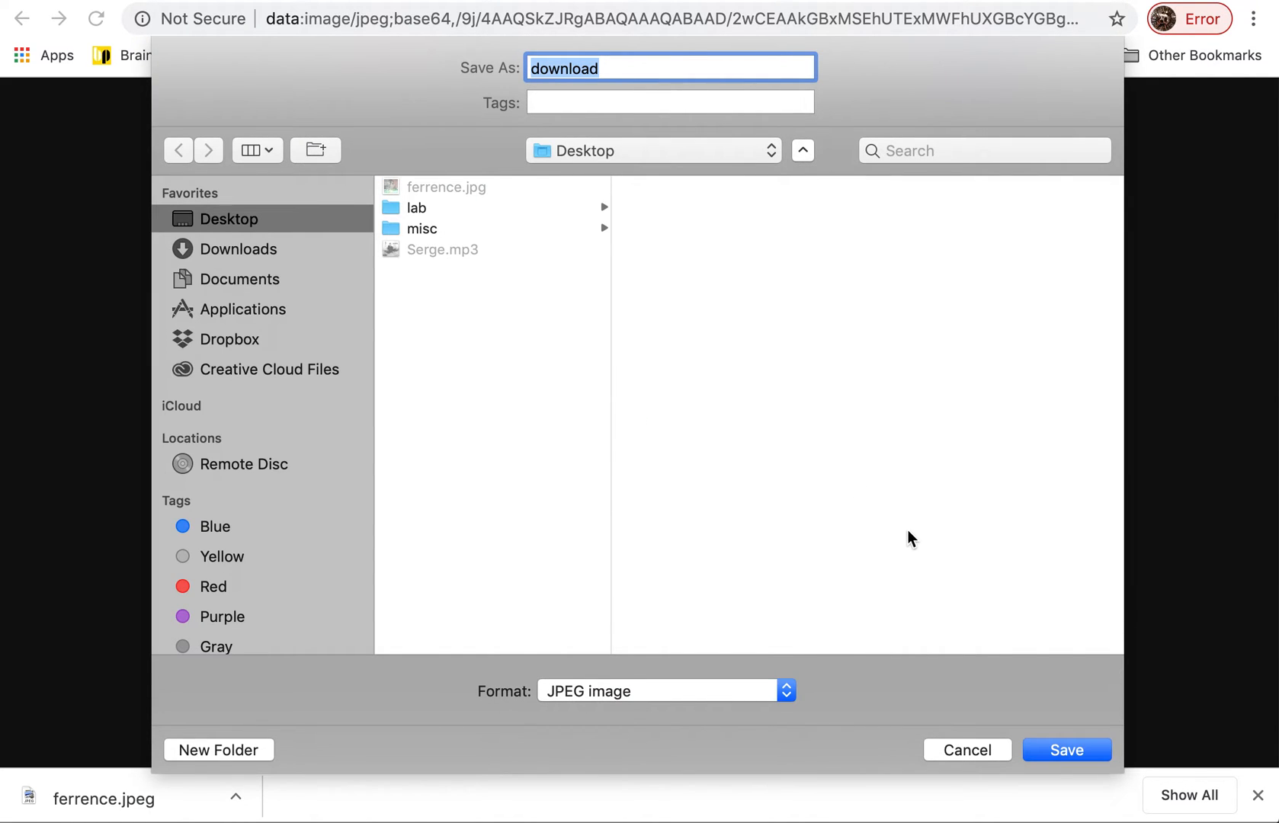
pyautogui.write('mat')
pyautogui.press('BackSpace')
pyautogui.press('BackSpace')
pyautogui.write('att')
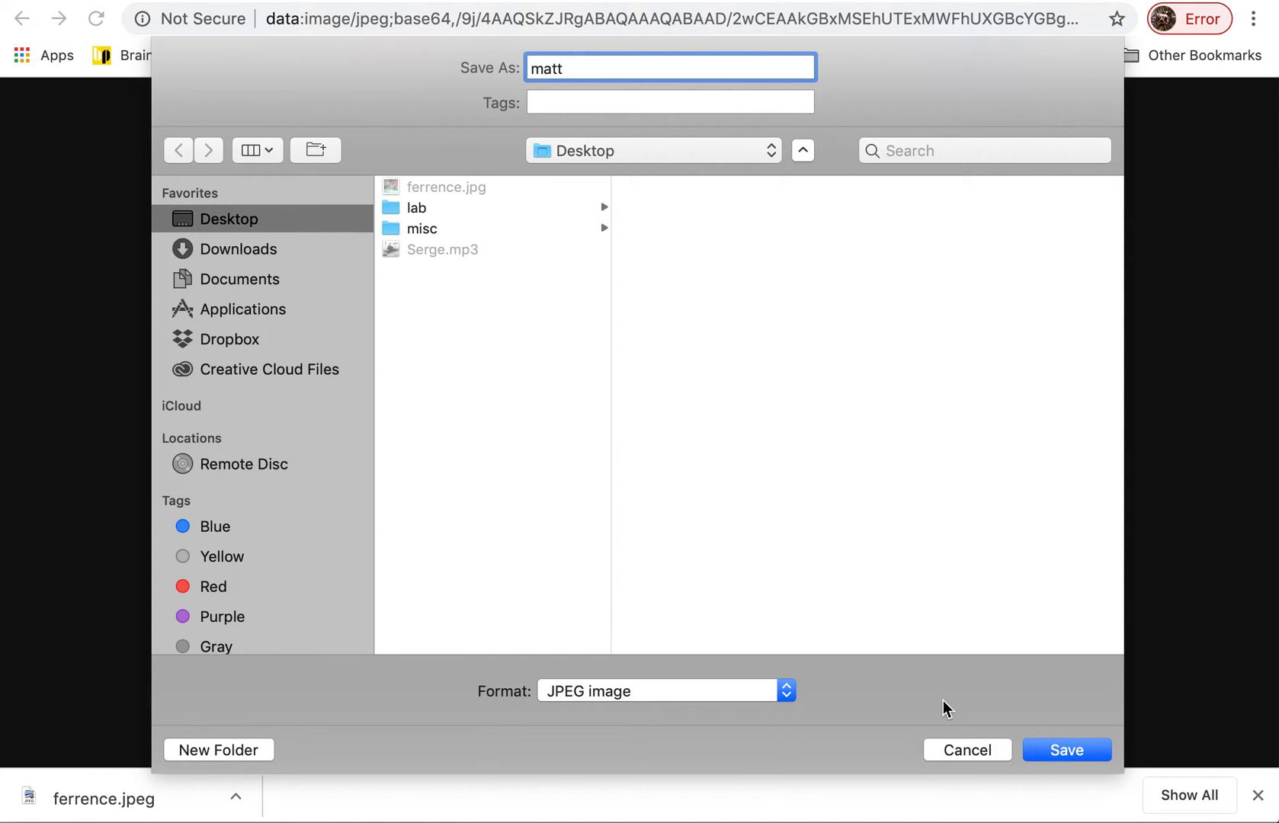
pyautogui.click(1082, 749)
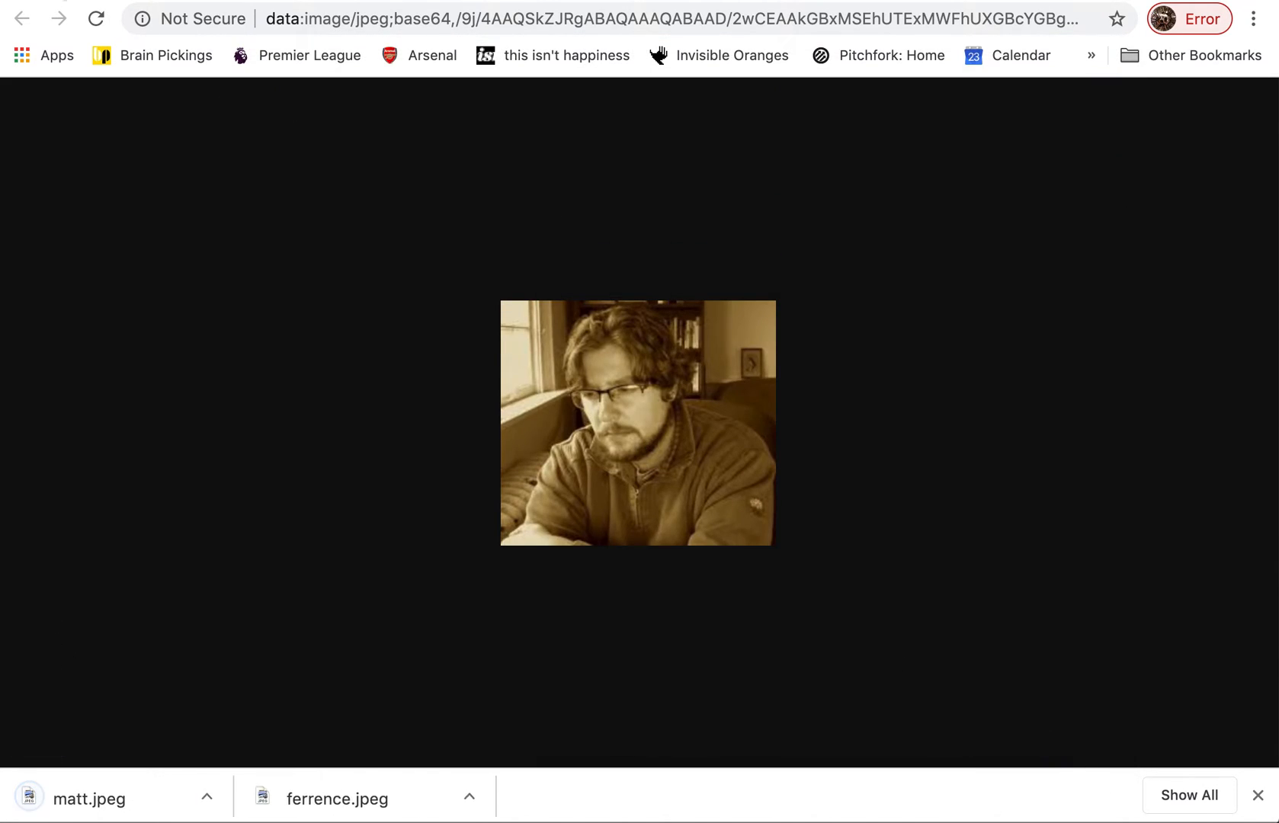
# Place the saved sepia portrait beside the first glitched image on the desktop and change its extension to .txt, accepting the new extension
pyautogui.click(46, 1)
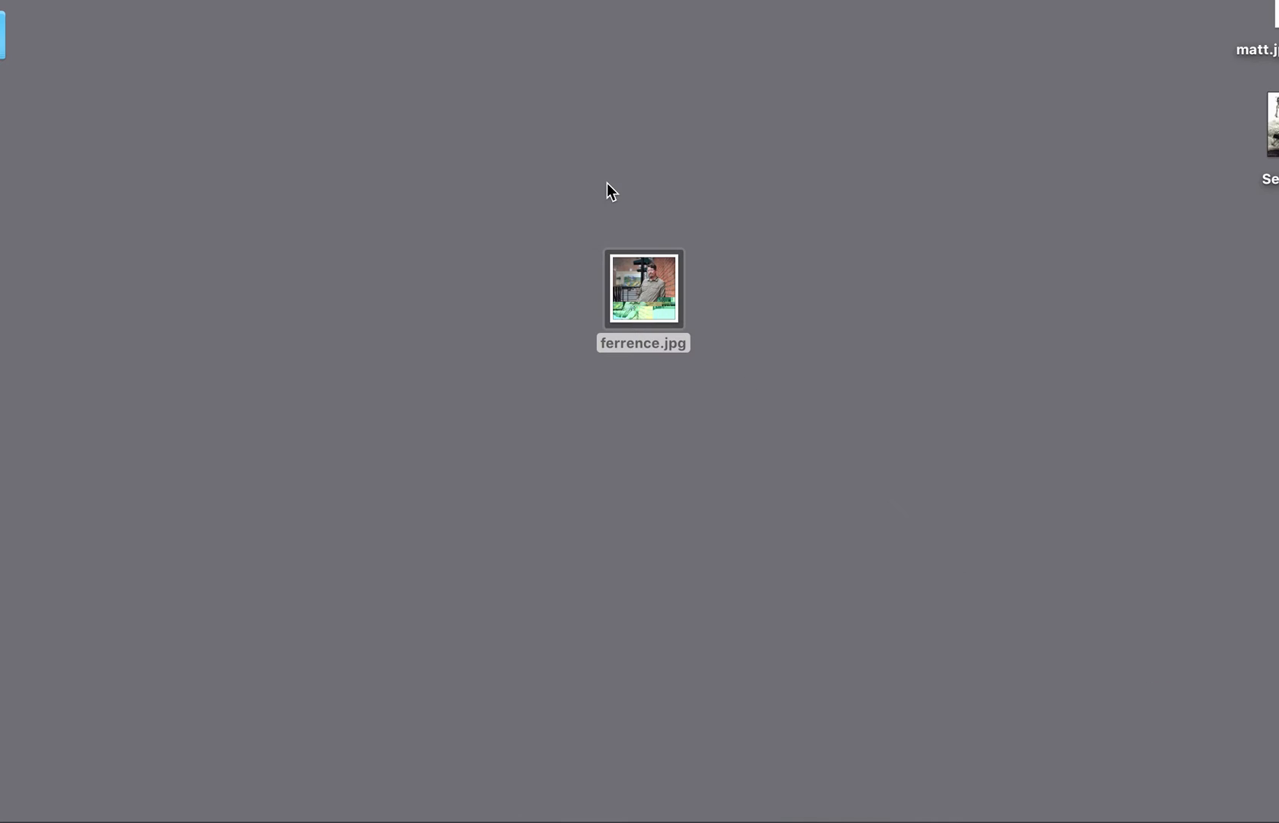
pyautogui.moveTo(1272, 17); pyautogui.dragTo(792, 276)
pyautogui.click(800, 341)
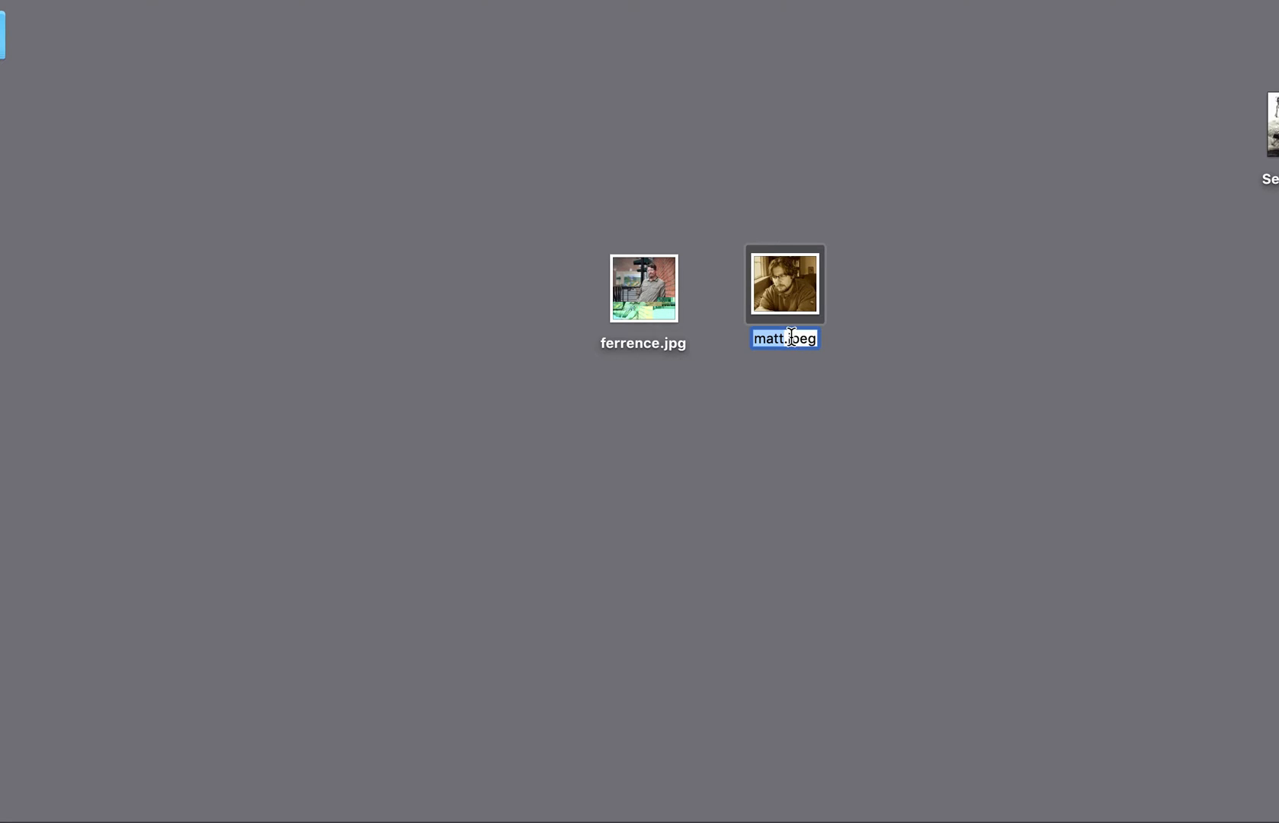
pyautogui.moveTo(791, 337); pyautogui.dragTo(822, 337)
pyautogui.write('txt')
pyautogui.press('Return')
pyautogui.click(821, 275)
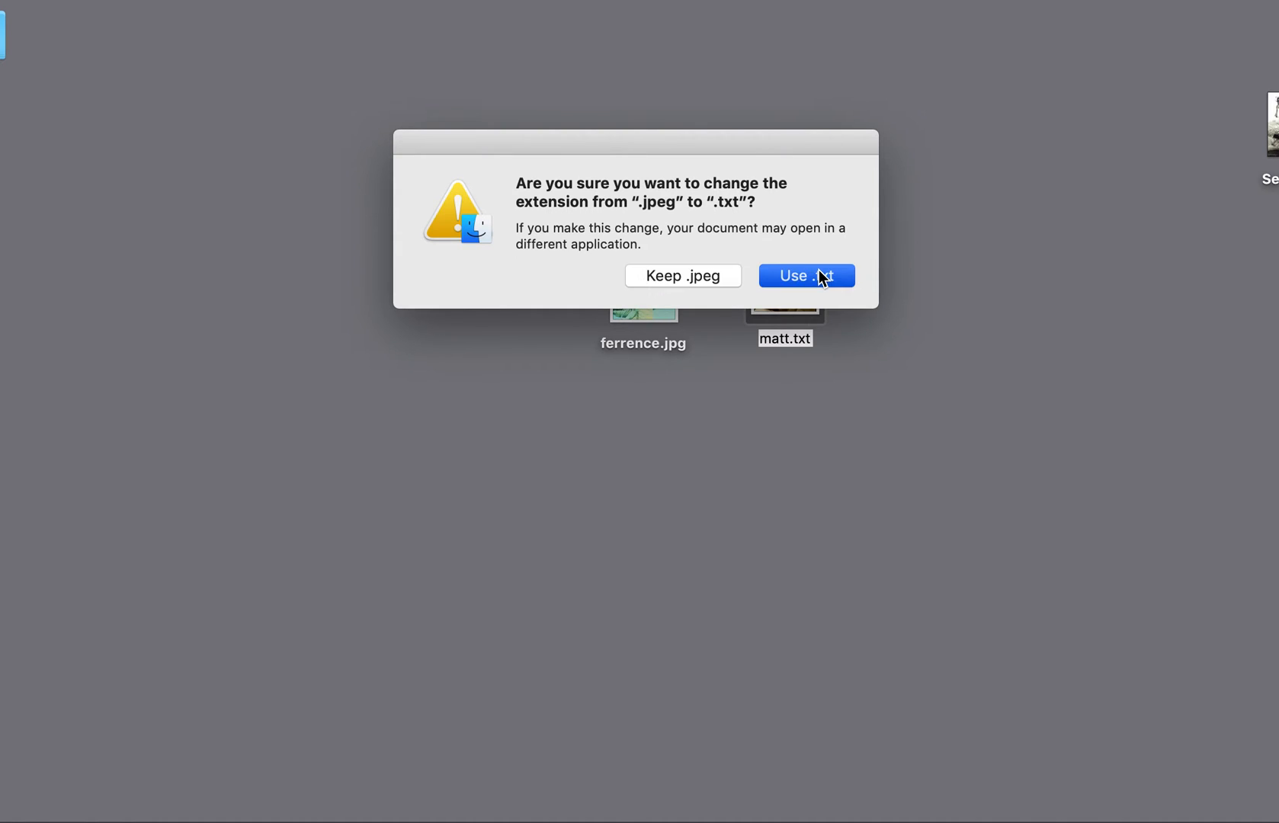
# Open the sepia portrait's text file, copy six lines from the middle of the code, paste them near the end and close the file
pyautogui.doubleClick(788, 274)
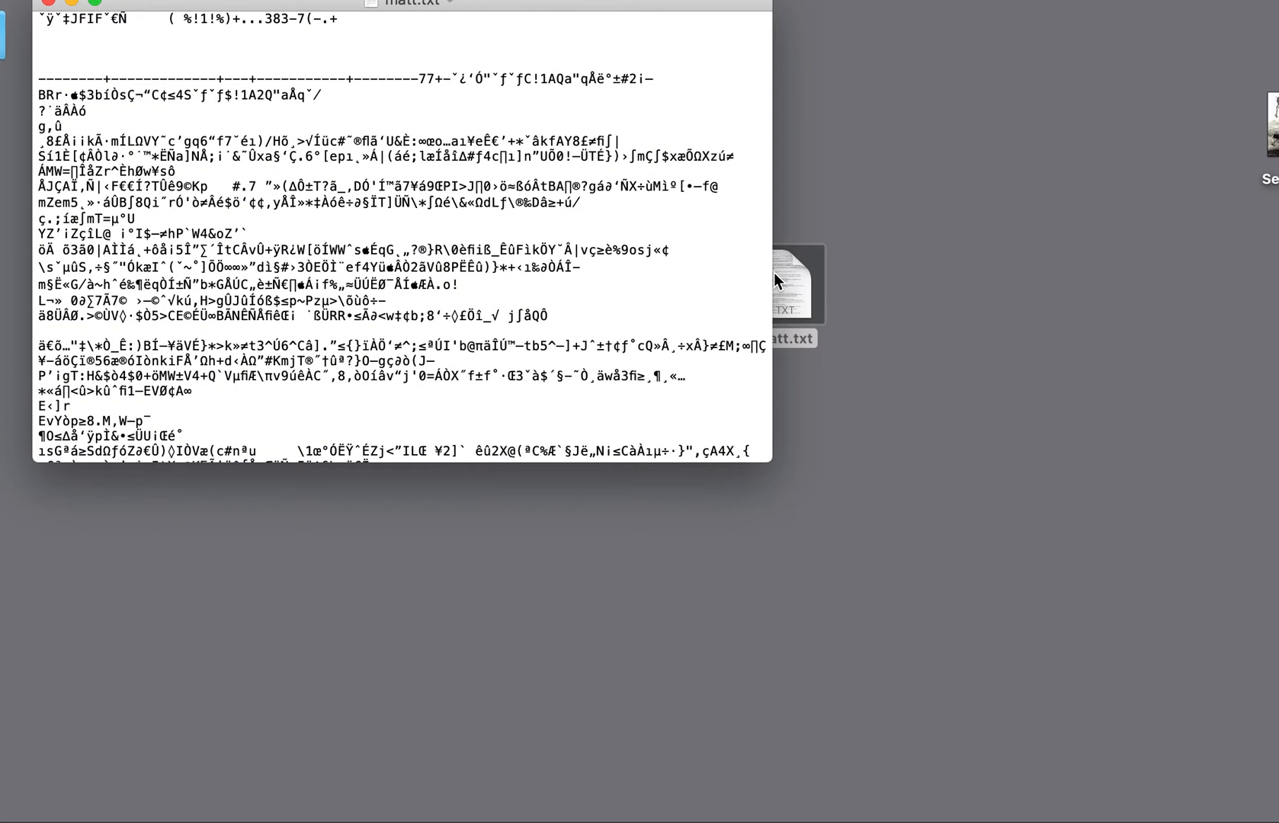
pyautogui.moveTo(761, 454); pyautogui.dragTo(1177, 812)
pyautogui.scroll(-15, 737, 615)
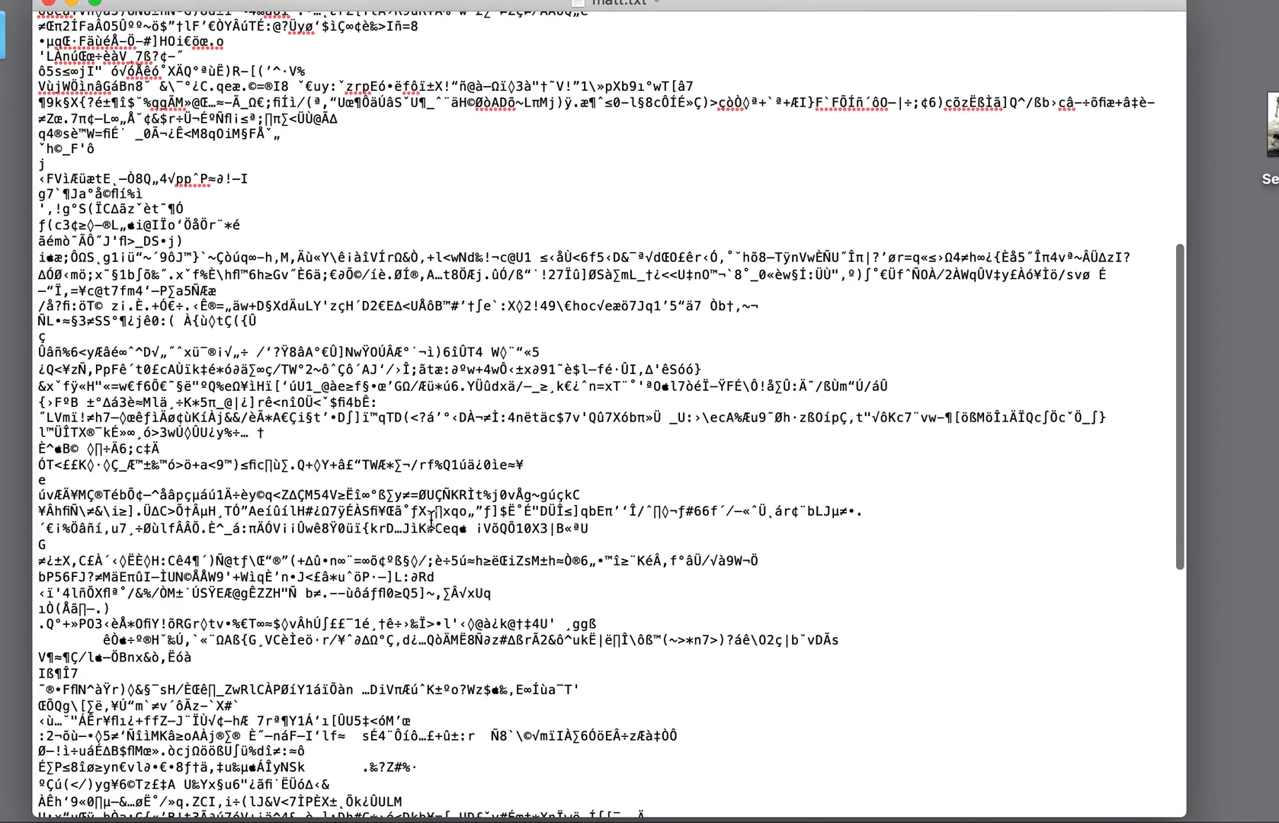
pyautogui.tripleClick(119, 548)
pyautogui.moveTo(120, 549); pyautogui.dragTo(229, 608)
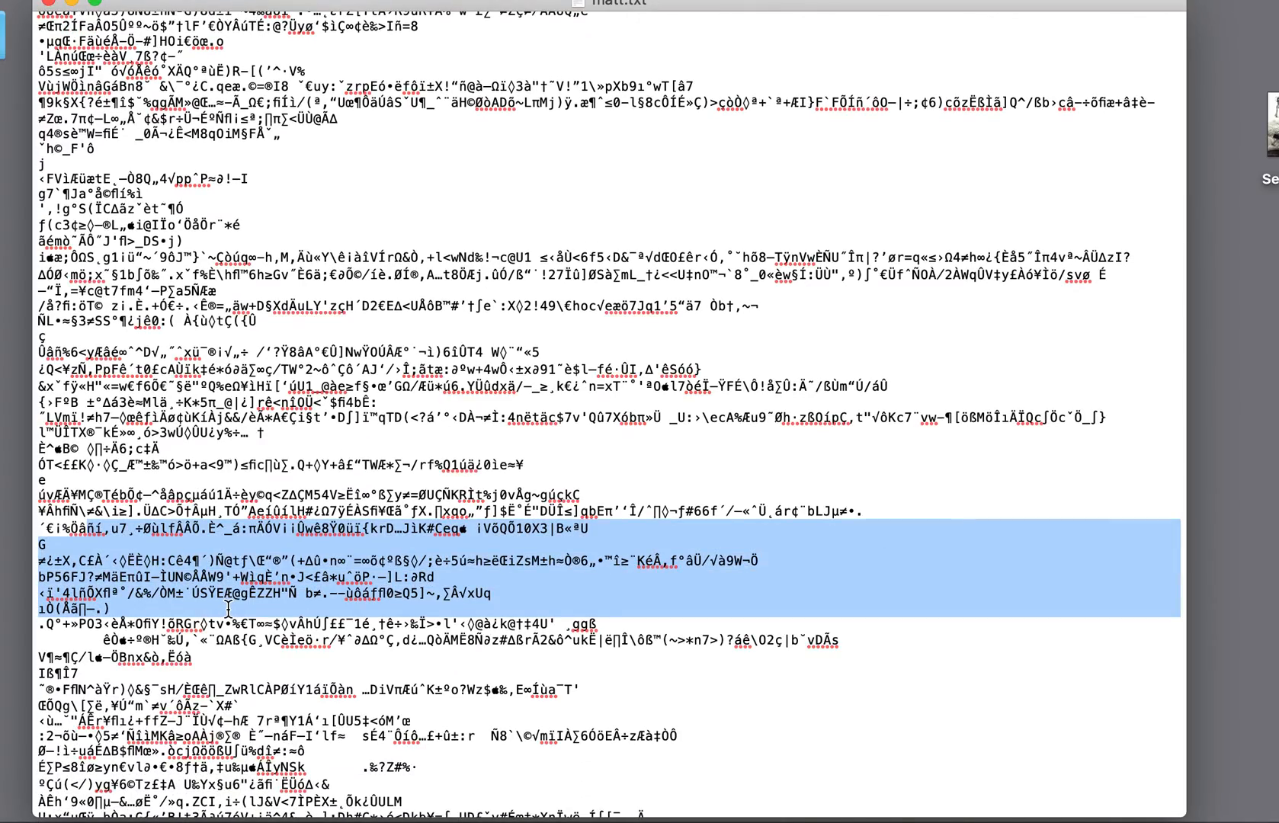
pyautogui.scroll(-15, 229, 608)
pyautogui.click(250, 690)
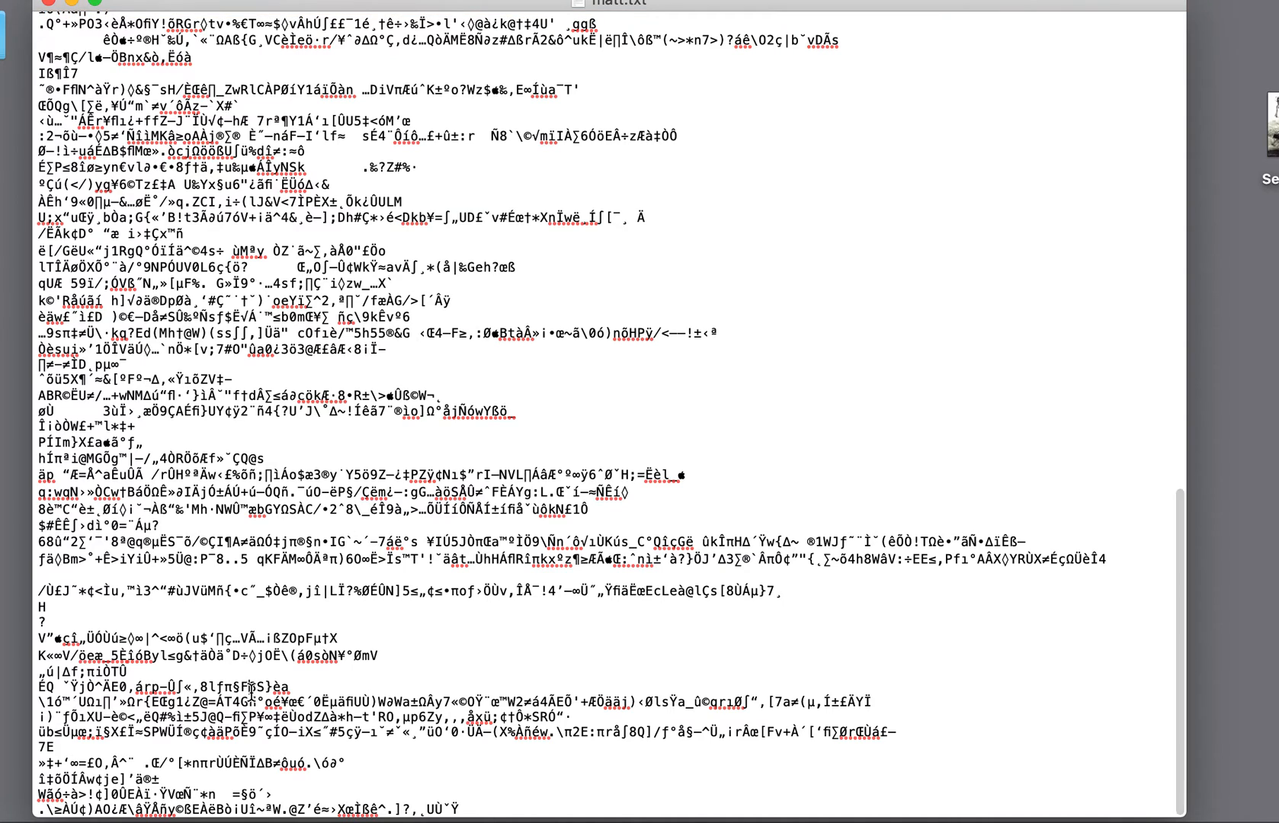
pyautogui.press('super+v')
pyautogui.scroll(-3, 251, 689)
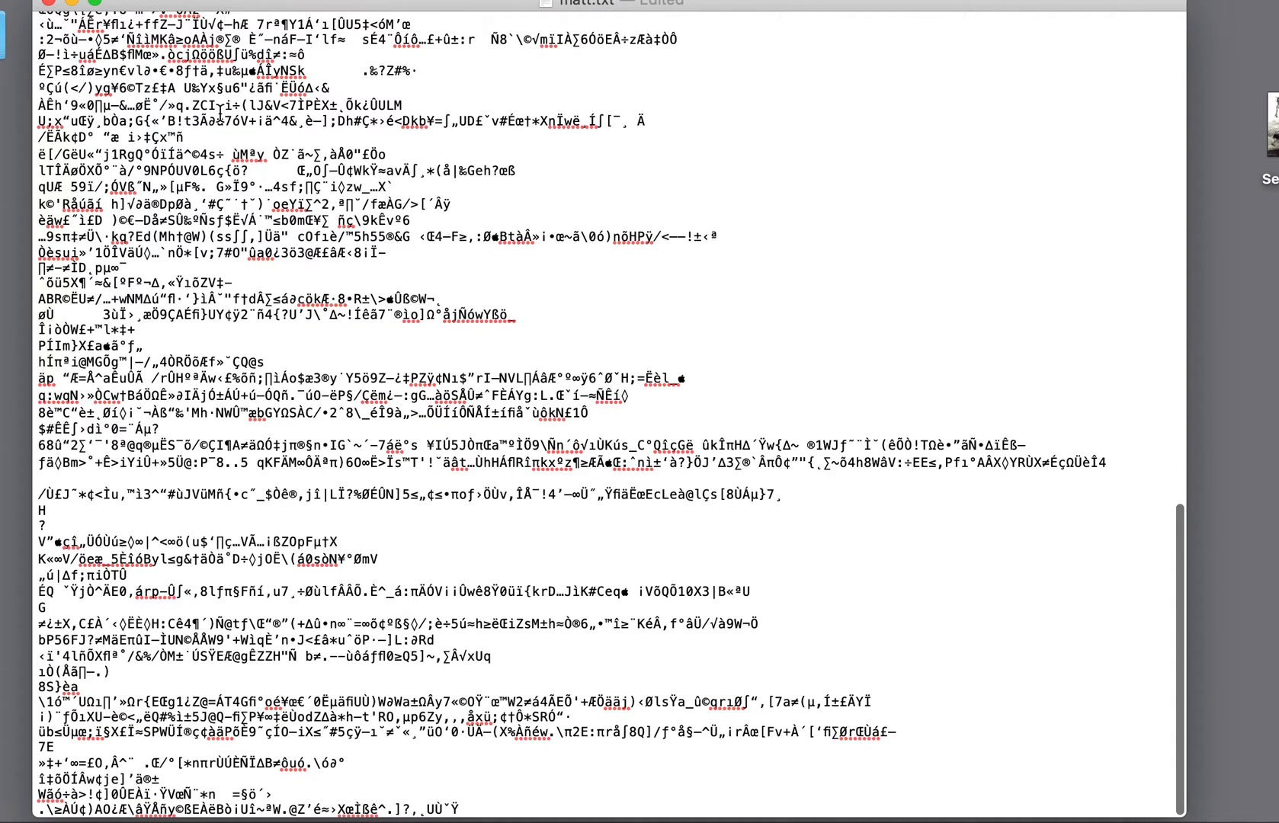
pyautogui.click(51, 4)
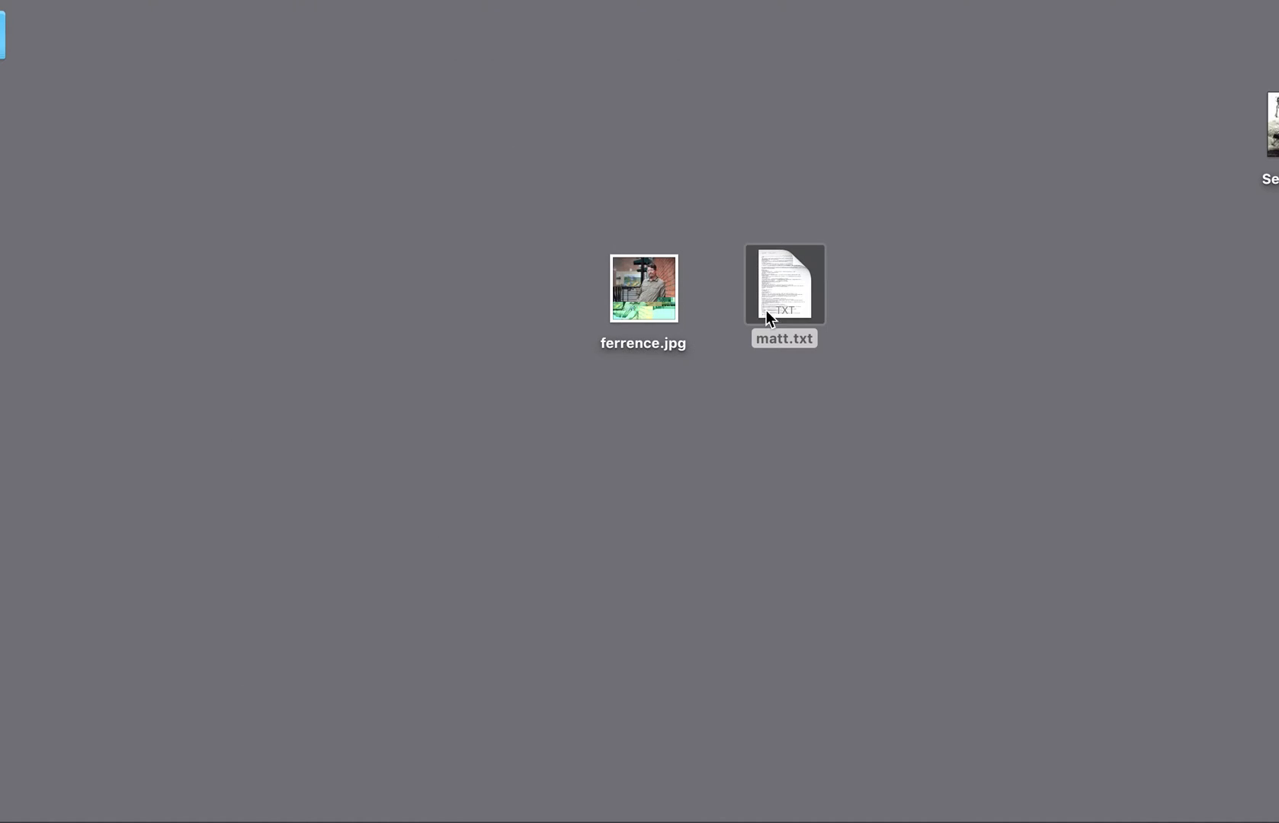
# Change the edited sepia portrait's extension from .txt to .jpeg and accept the new extension
pyautogui.click(803, 343)
pyautogui.press('Return')
pyautogui.moveTo(798, 339); pyautogui.dragTo(842, 337)
pyautogui.write('jpeg')
pyautogui.press('Return')
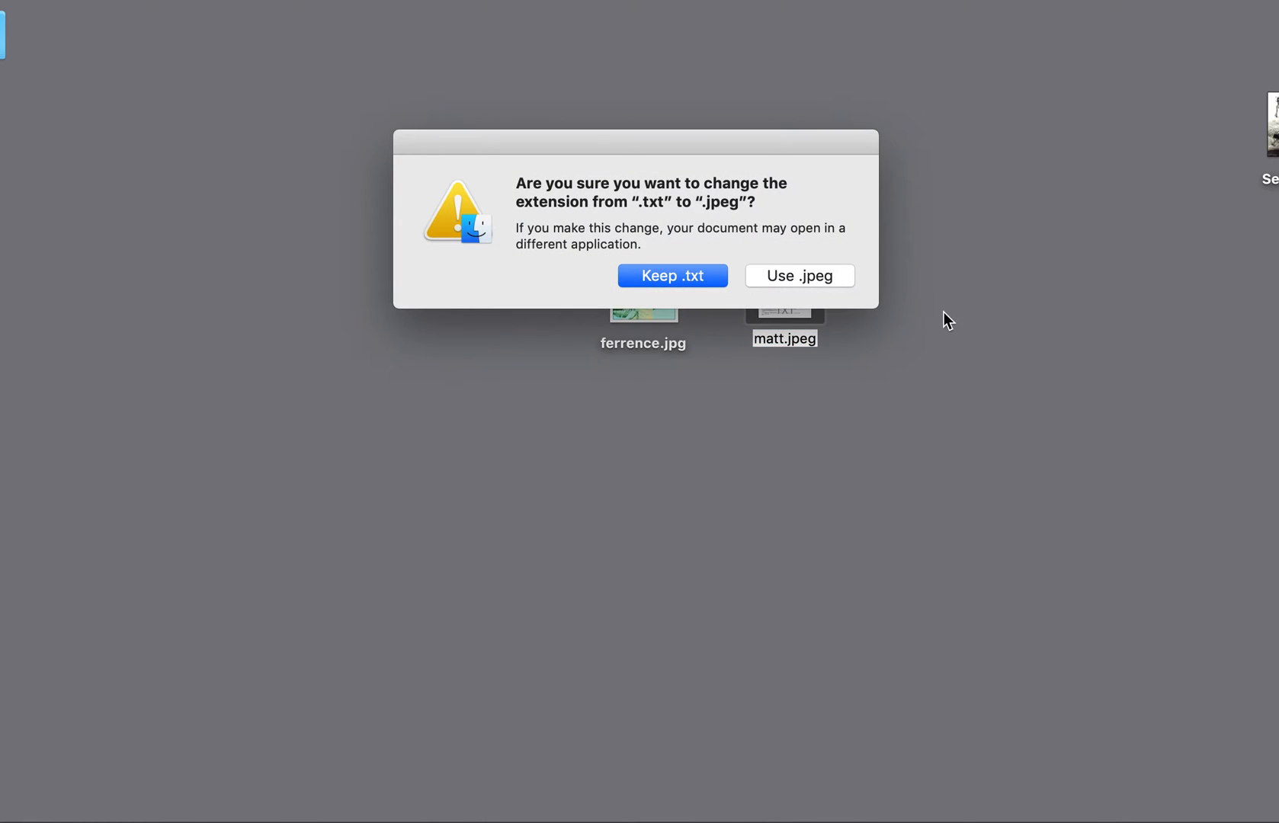
pyautogui.click(810, 277)
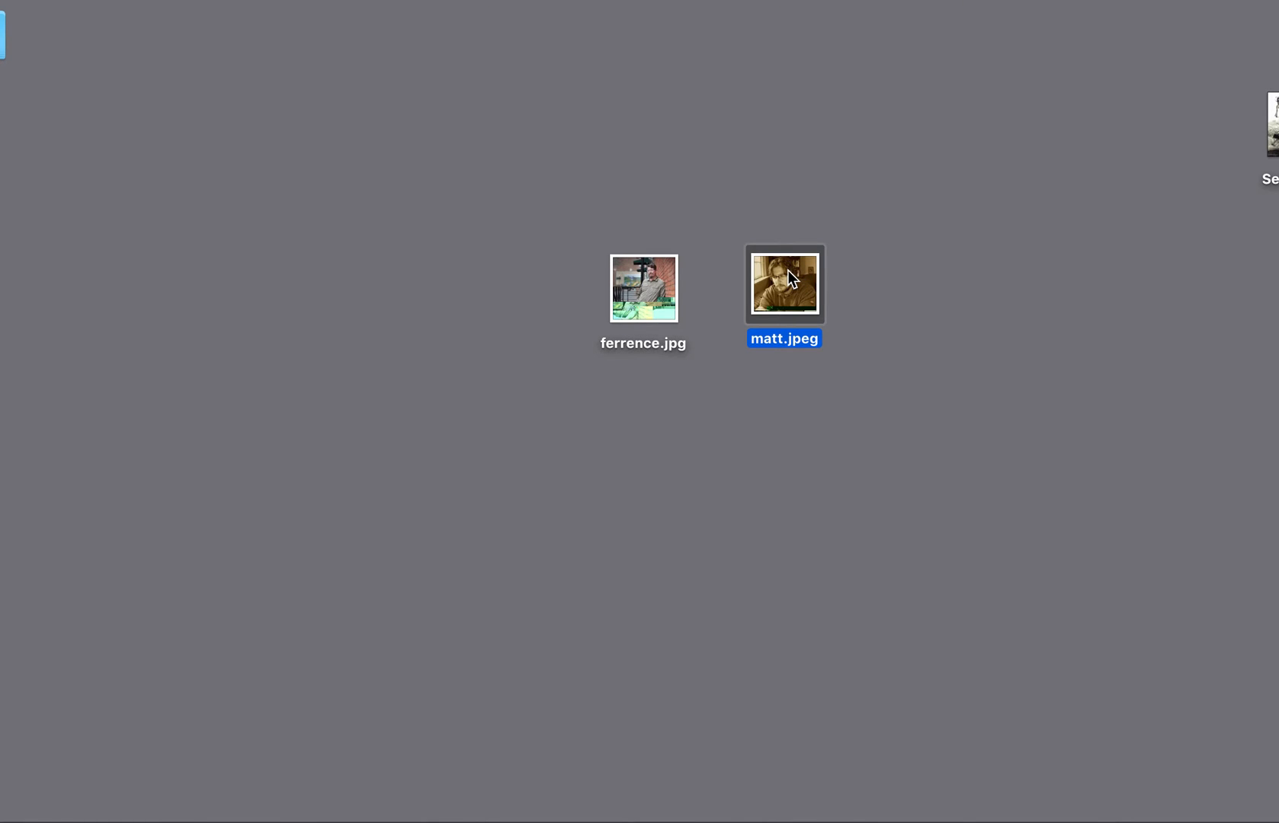
# Open the sepia .jpeg, enlarge its window to examine the glitch, and close it
pyautogui.doubleClick(792, 279)
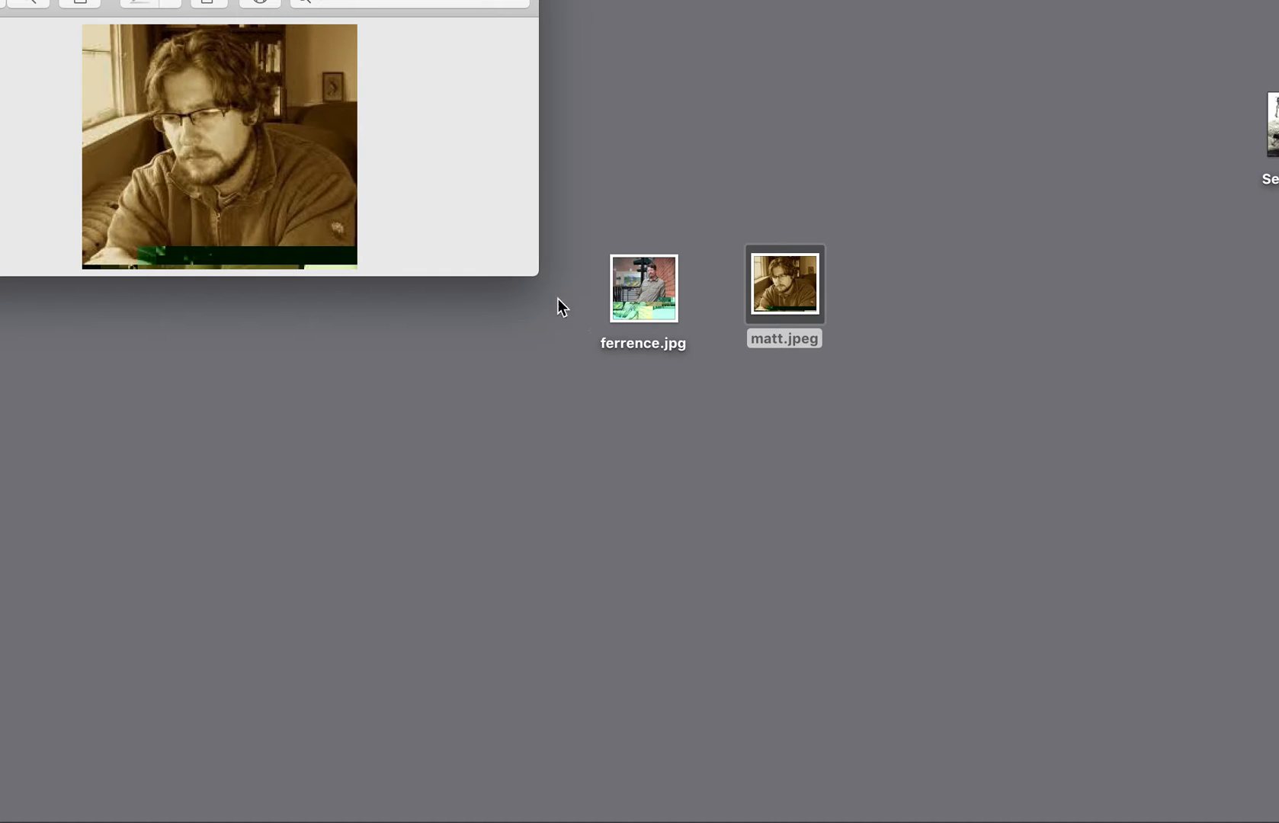
pyautogui.moveTo(532, 272); pyautogui.dragTo(1103, 724)
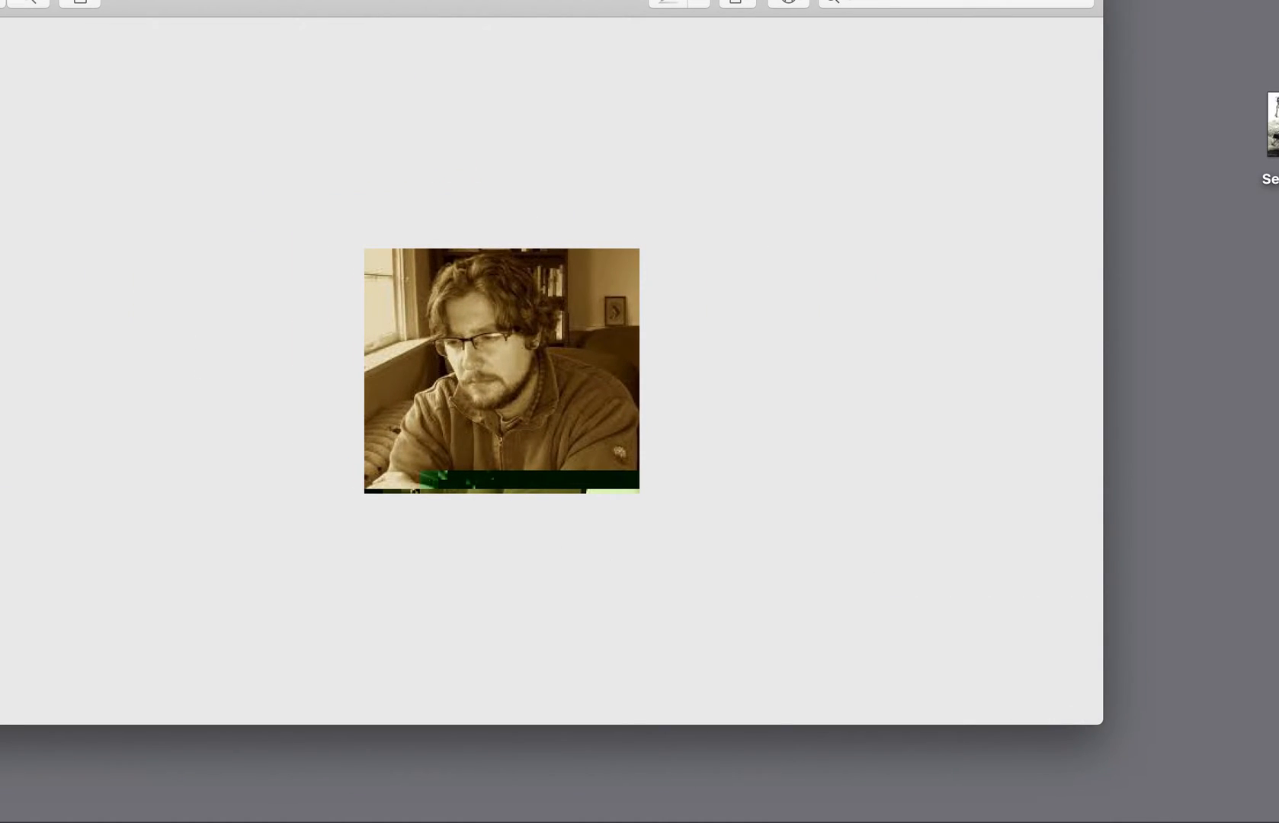
pyautogui.press('super+w')
# Change the sepia portrait's extension back to .txt and accept the new extension
pyautogui.click(801, 336)
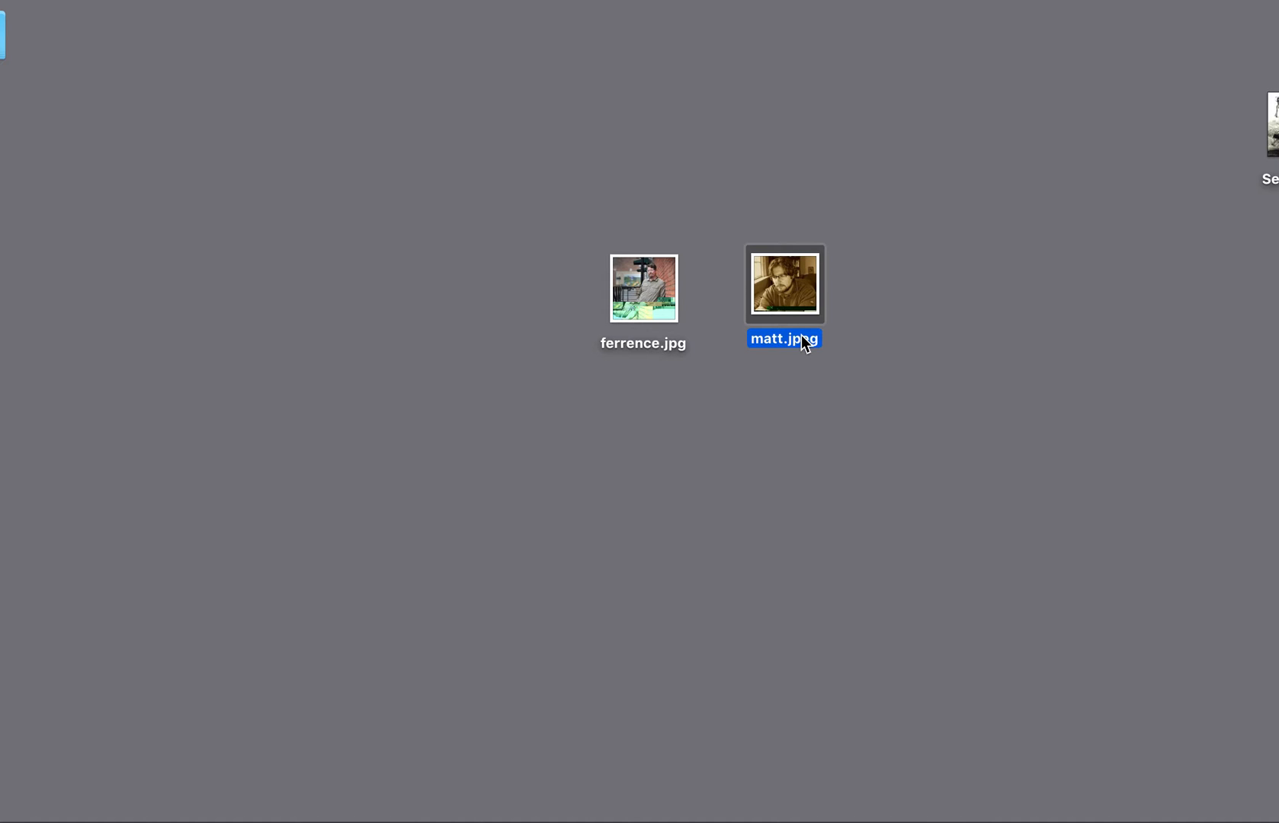
pyautogui.press('Return')
pyautogui.moveTo(783, 339); pyautogui.dragTo(818, 341)
pyautogui.press('BackSpace')
pyautogui.write('.txt')
pyautogui.press('Return')
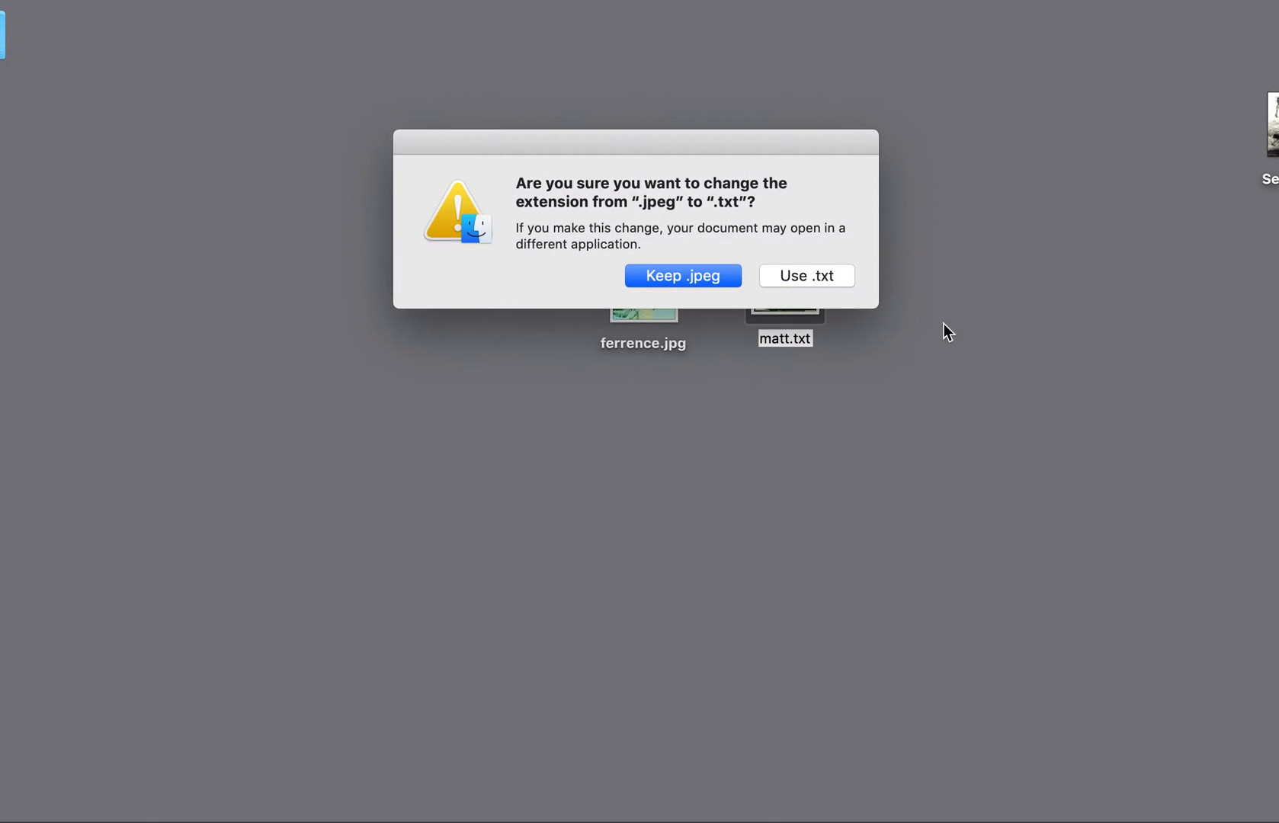
pyautogui.click(810, 274)
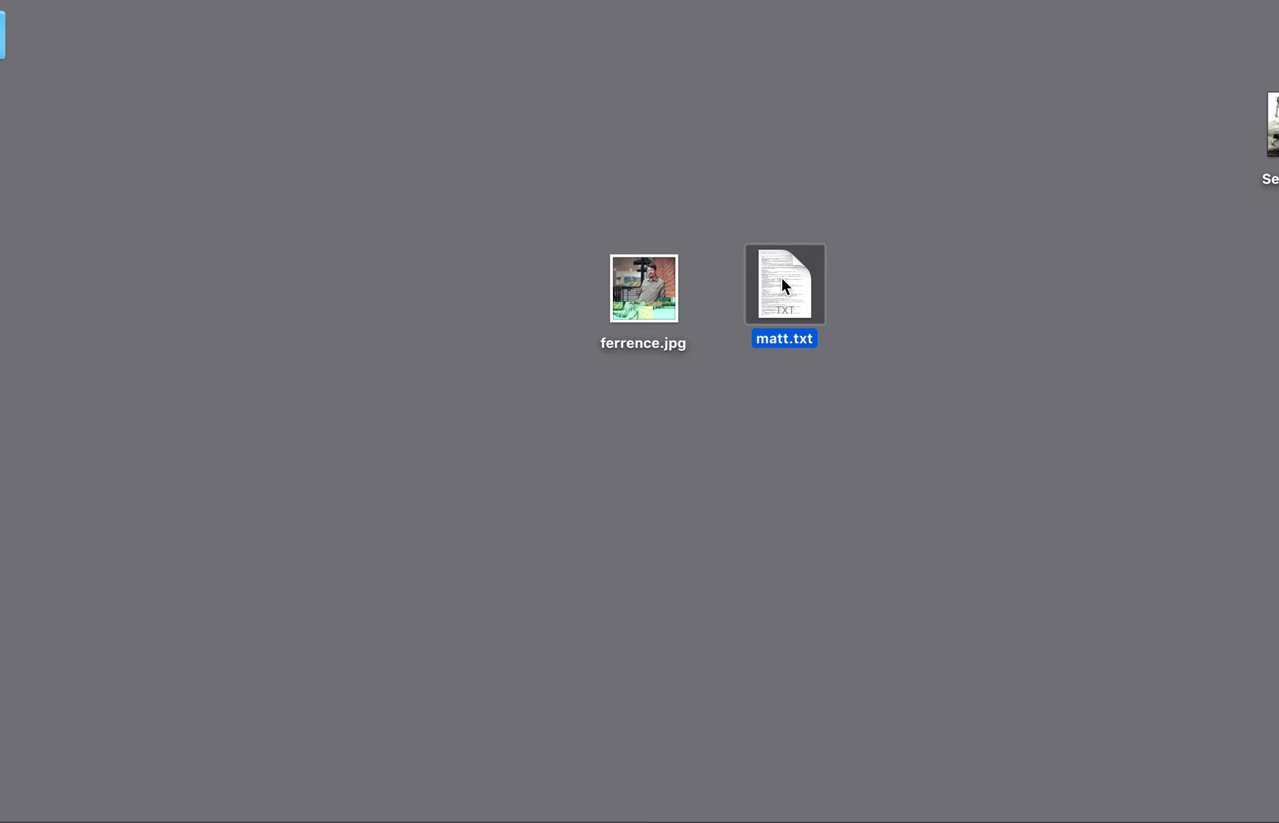
# Open the text file again, copy a larger block from the code's upper half, paste it repeatedly further down and close the file
pyautogui.doubleClick(782, 278)
pyautogui.scroll(-10, 386, 276)
pyautogui.scroll(-3, 353, 260)
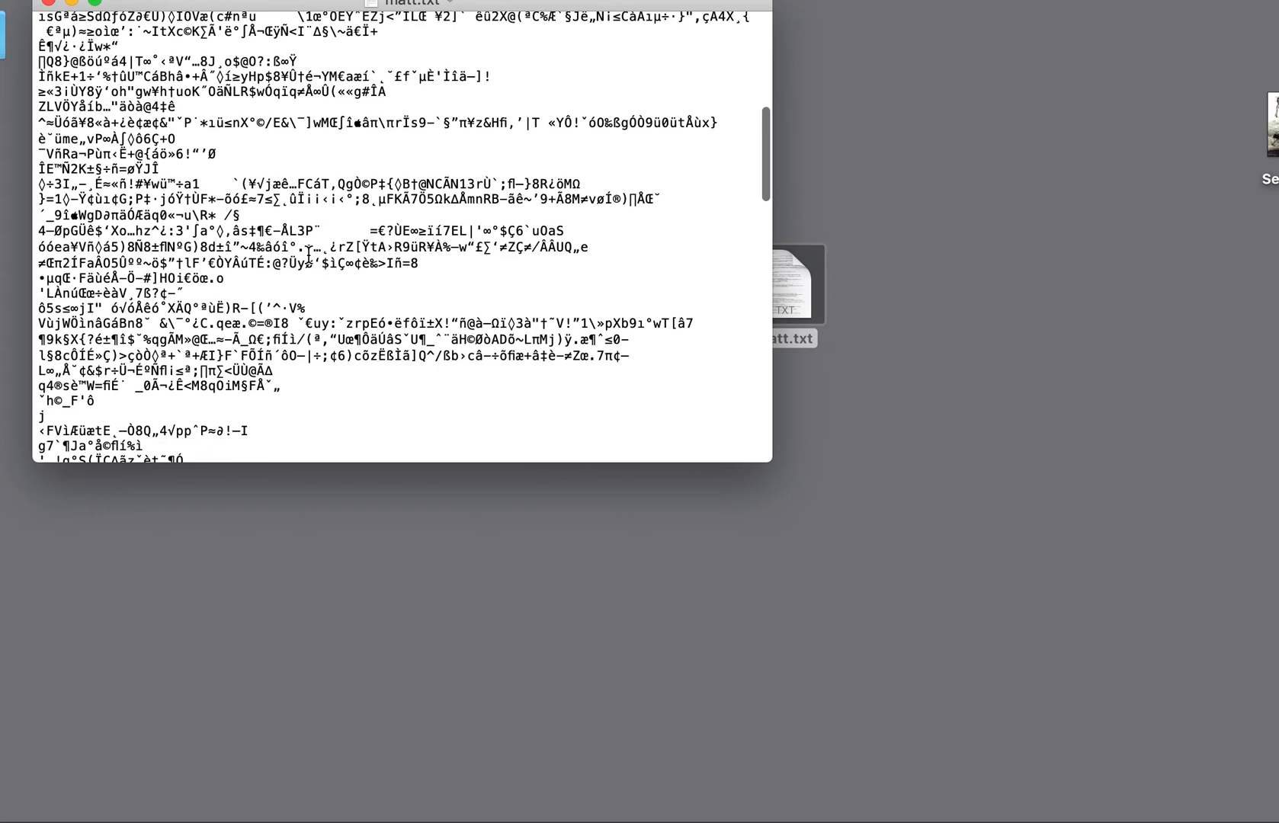
pyautogui.moveTo(160, 223); pyautogui.dragTo(379, 195)
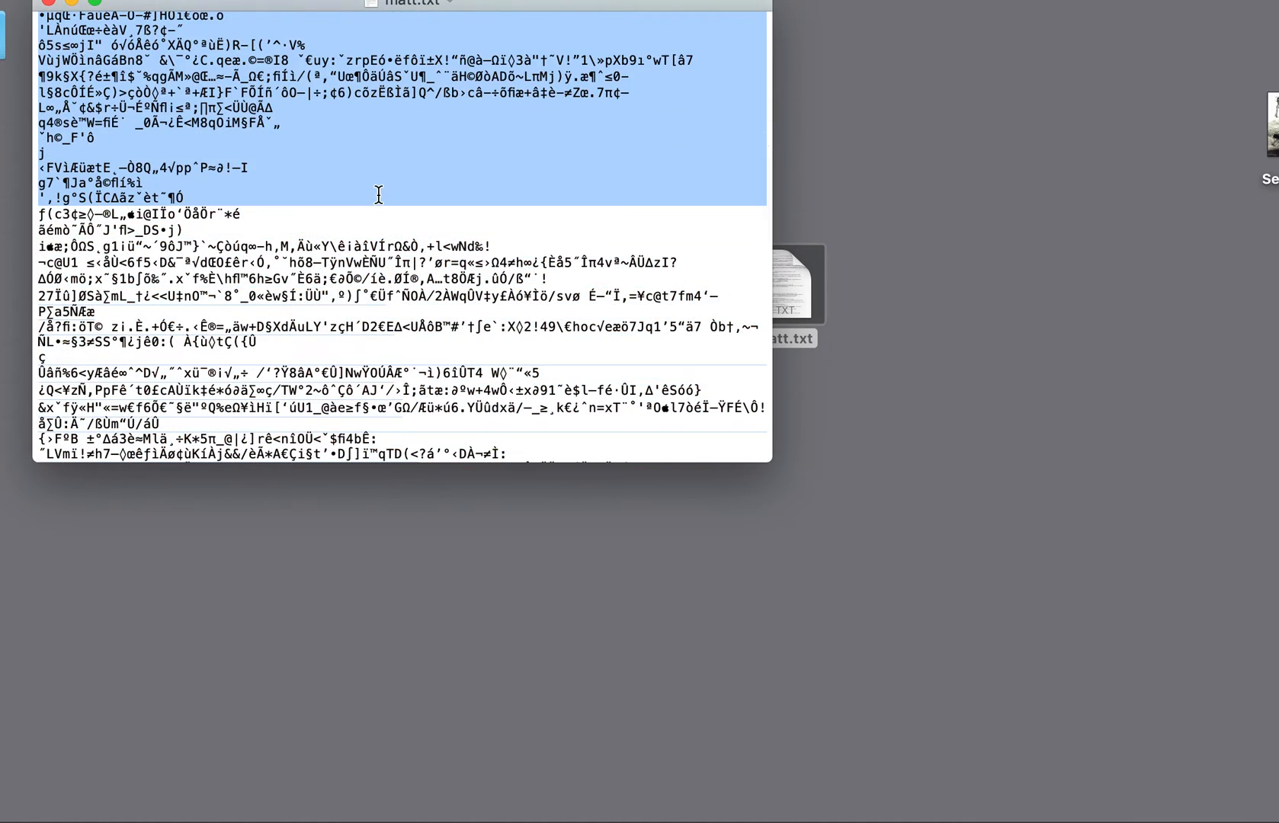
pyautogui.scroll(-10, 378, 196)
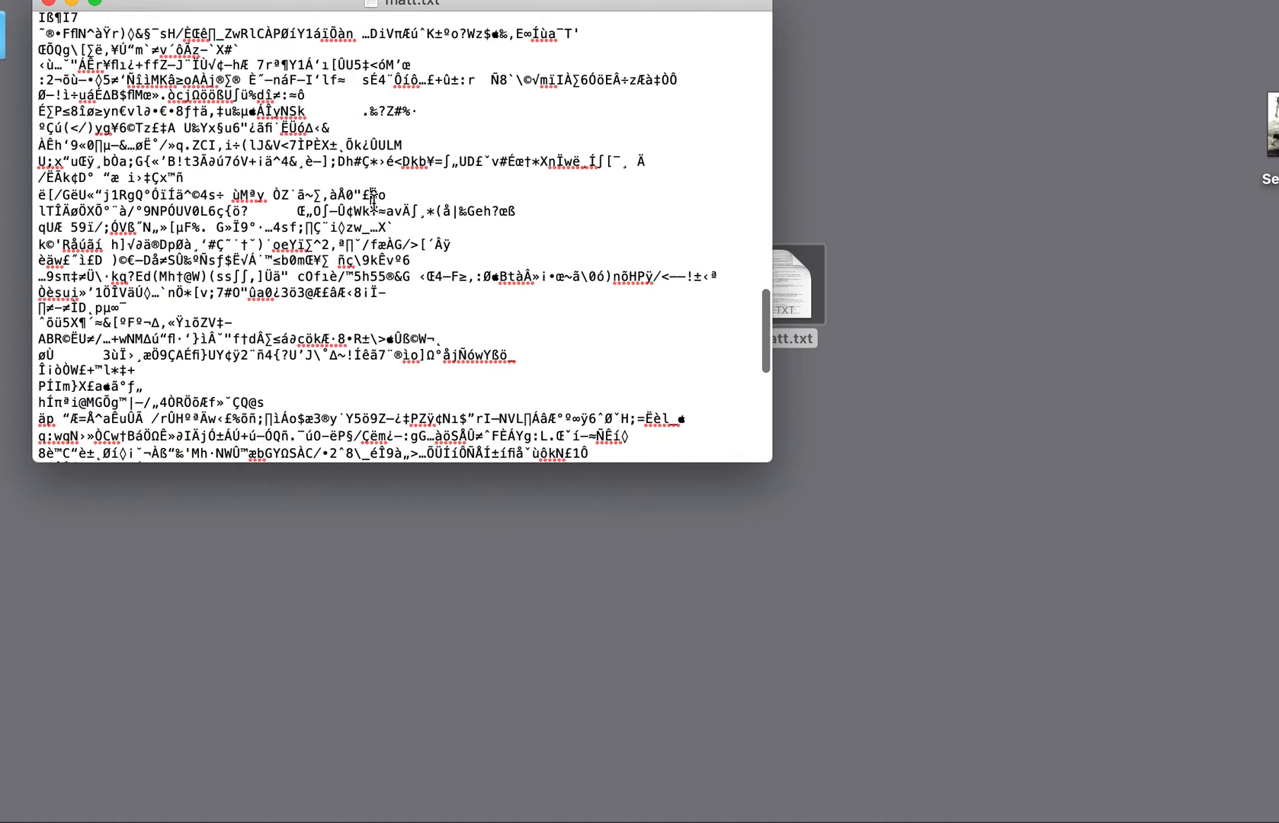
pyautogui.click(373, 195)
pyautogui.press('super+v')
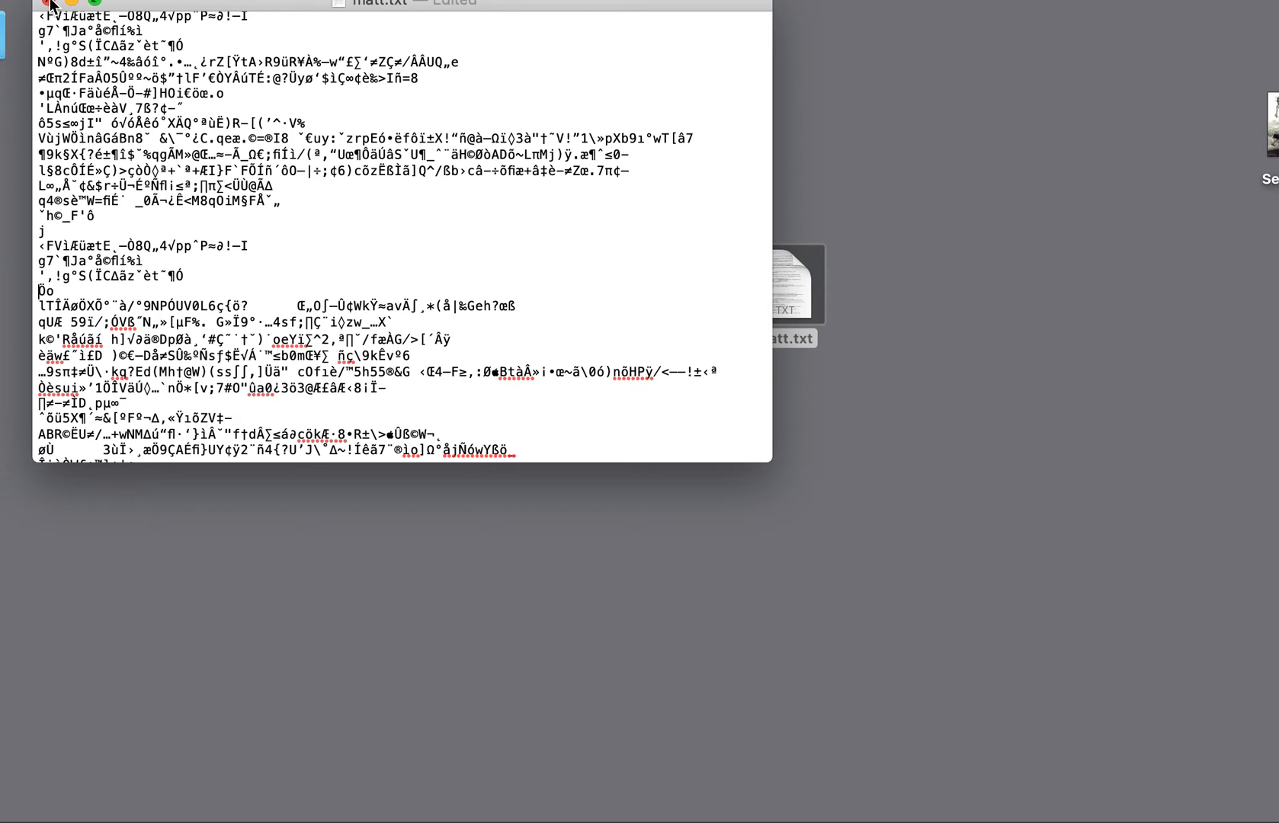
pyautogui.click(48, 3)
# Turn the re-edited sepia portrait text file back into an image by changing its extension to .jpeg and accepting the new extension
pyautogui.click(796, 338)
pyautogui.click(796, 337)
pyautogui.moveTo(793, 337); pyautogui.dragTo(831, 336)
pyautogui.write('jpeg')
pyautogui.press('Return')
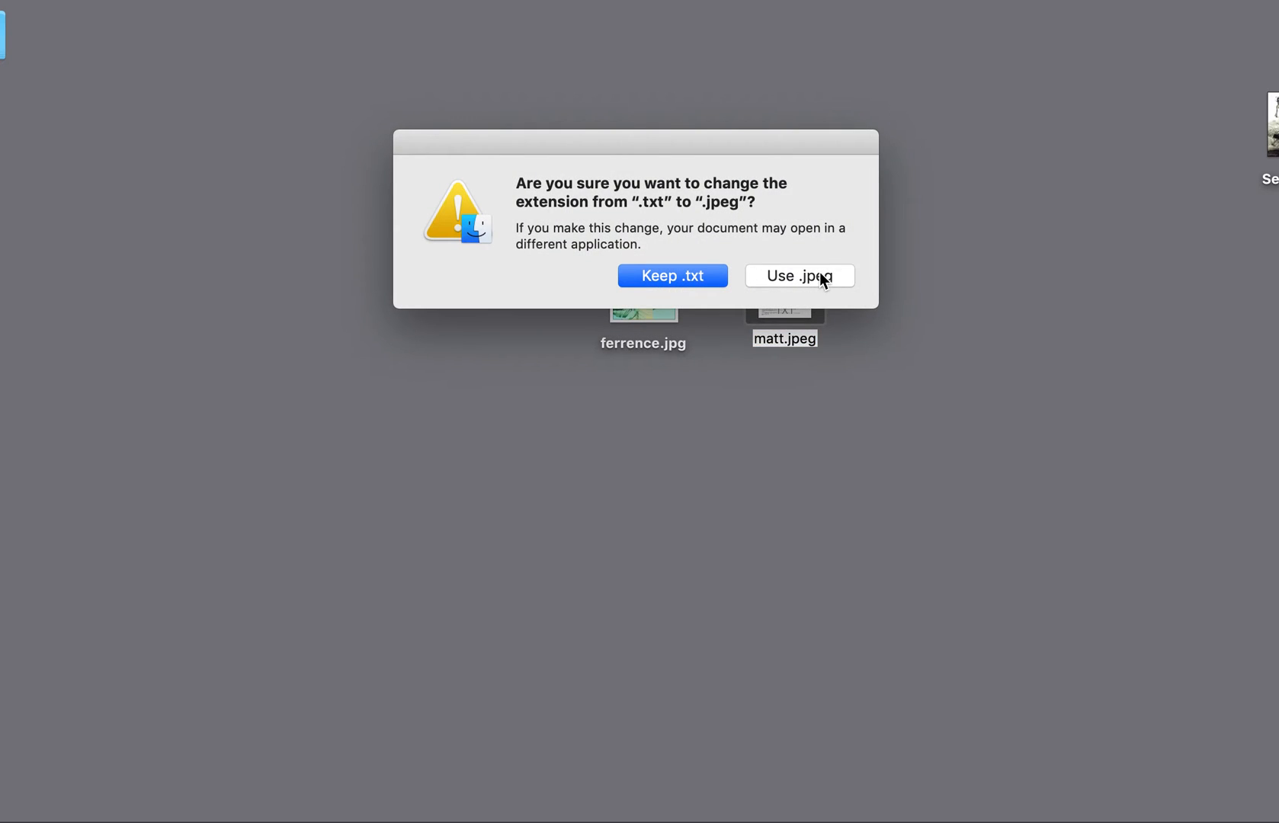
pyautogui.click(800, 276)
# Open the sepia portrait, enlarge its window to examine the new glitch, and close it
pyautogui.doubleClick(798, 278)
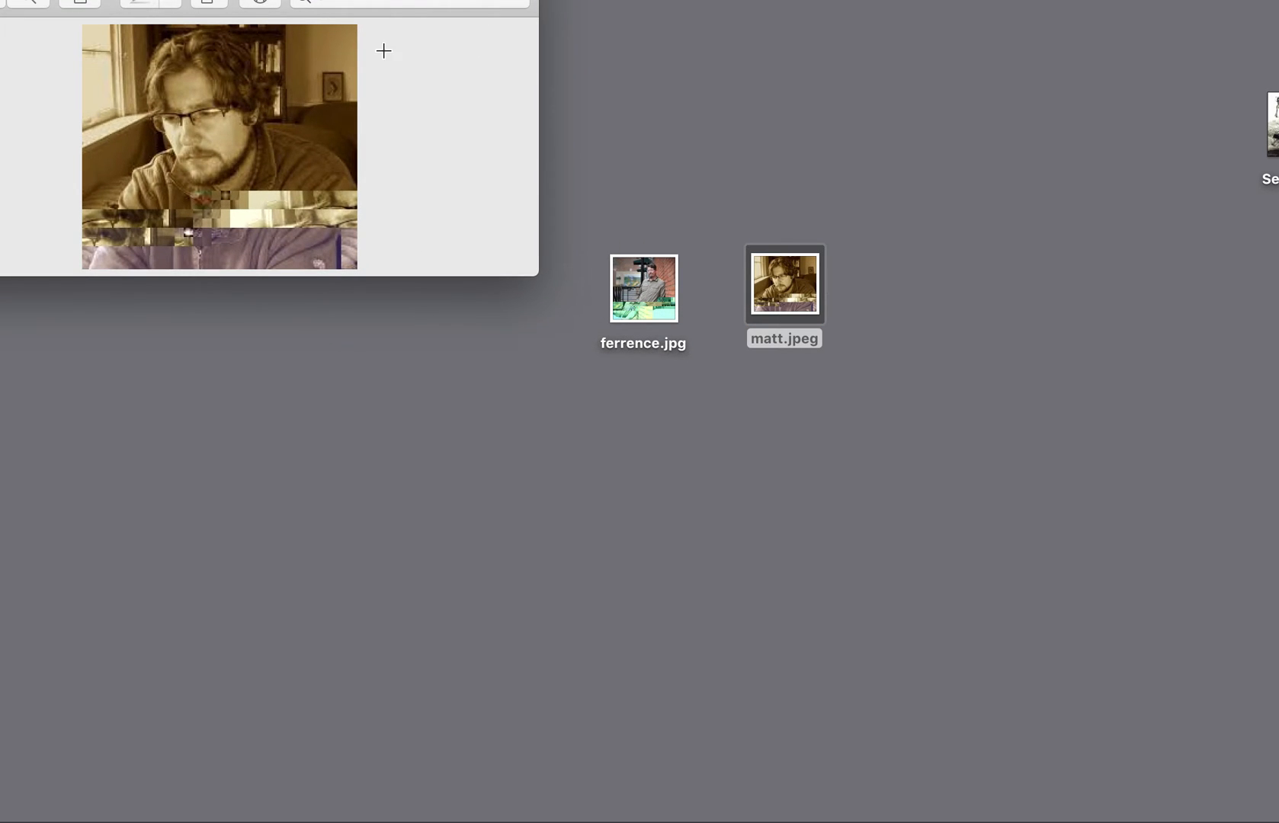
pyautogui.moveTo(526, 272); pyautogui.dragTo(1271, 764)
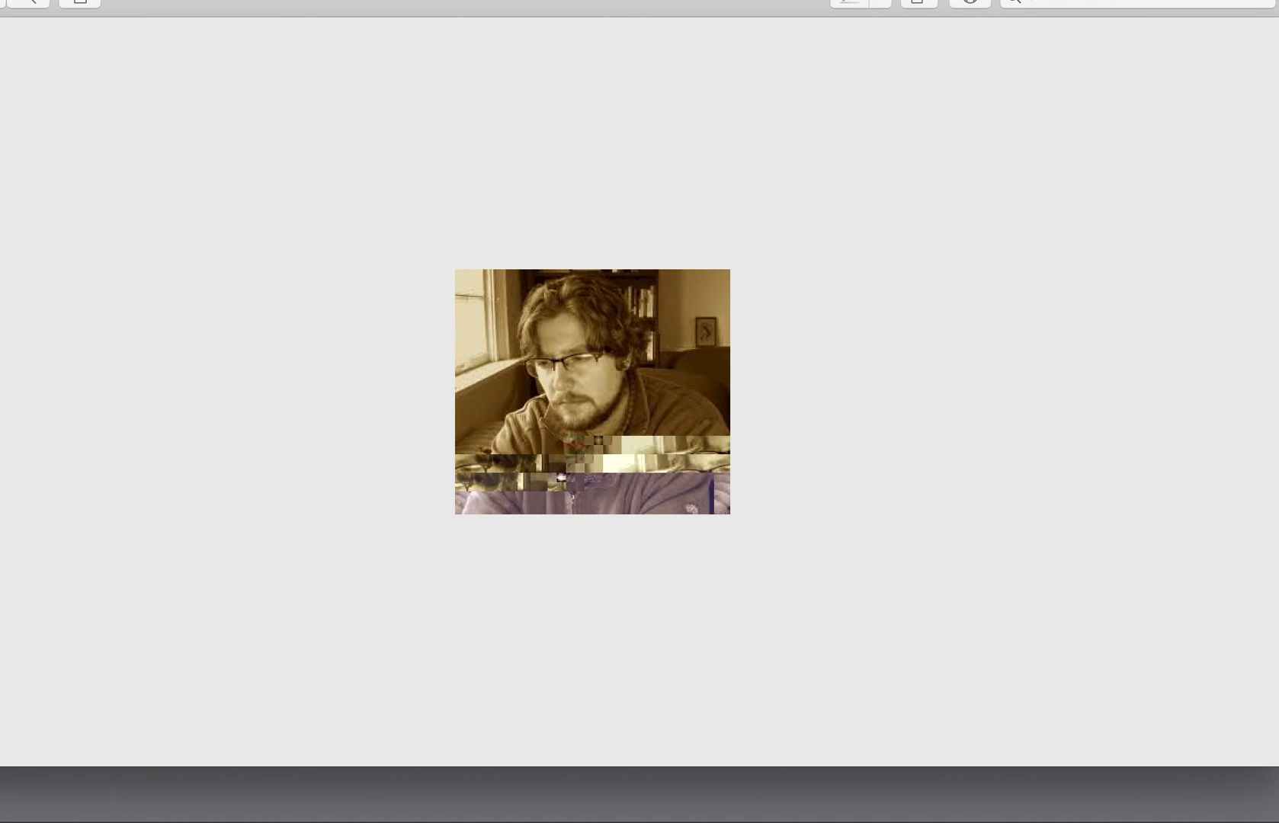
pyautogui.press('super+w')
# Move Serge.mp3 above the two portraits on the desktop, play its preview and raise the volume
pyautogui.moveTo(1271, 122); pyautogui.dragTo(697, 114)
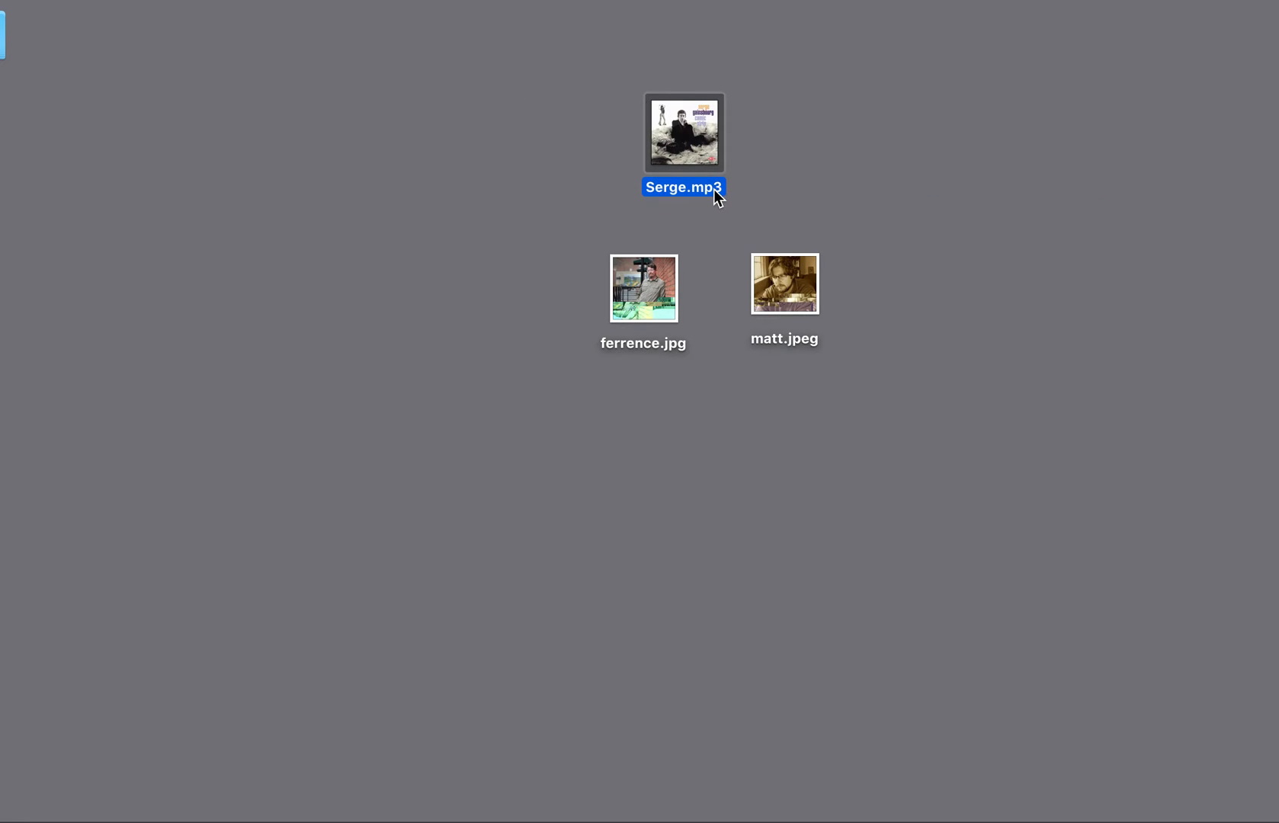
pyautogui.moveTo(686, 138)
pyautogui.press('XF86AudioRaiseVolume')
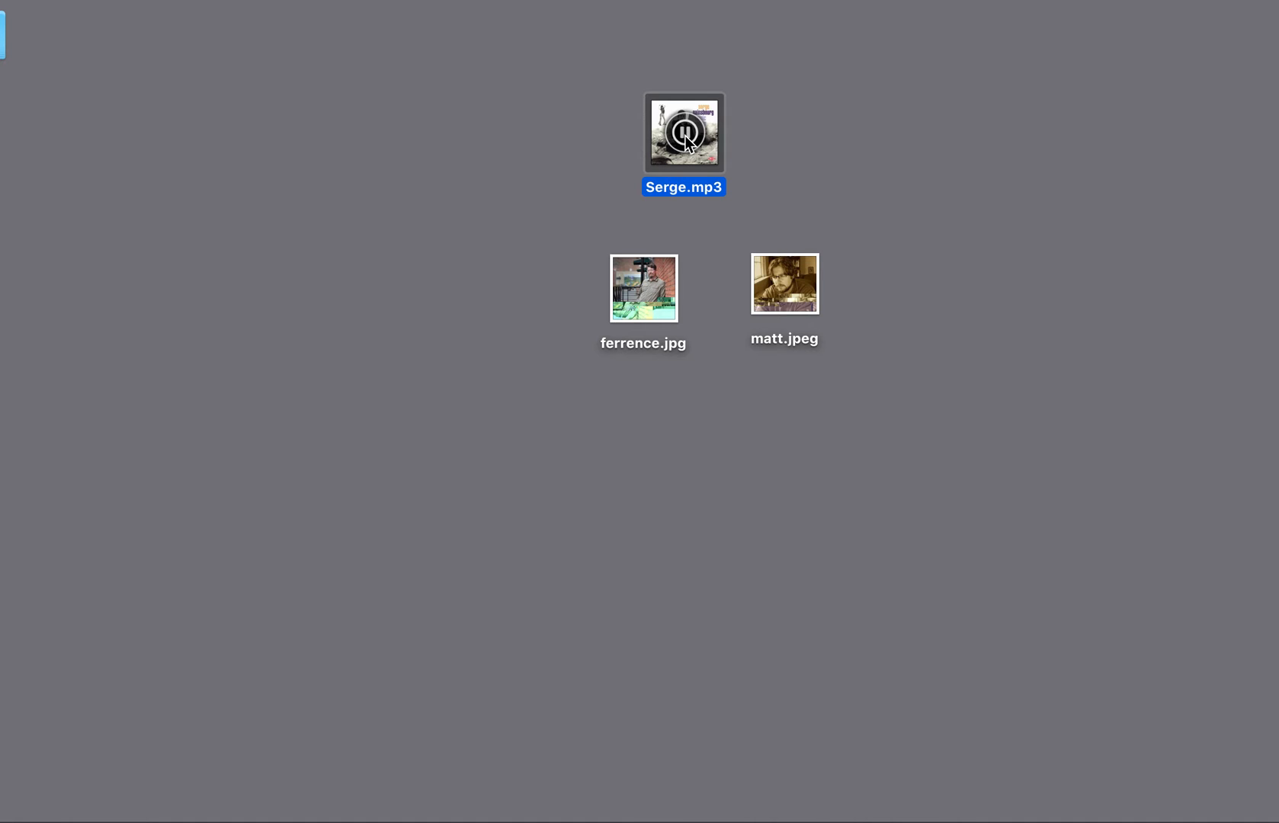
# Change the Serge audio file's extension from .mp3 to .txt and accept the new extension
pyautogui.click(704, 193)
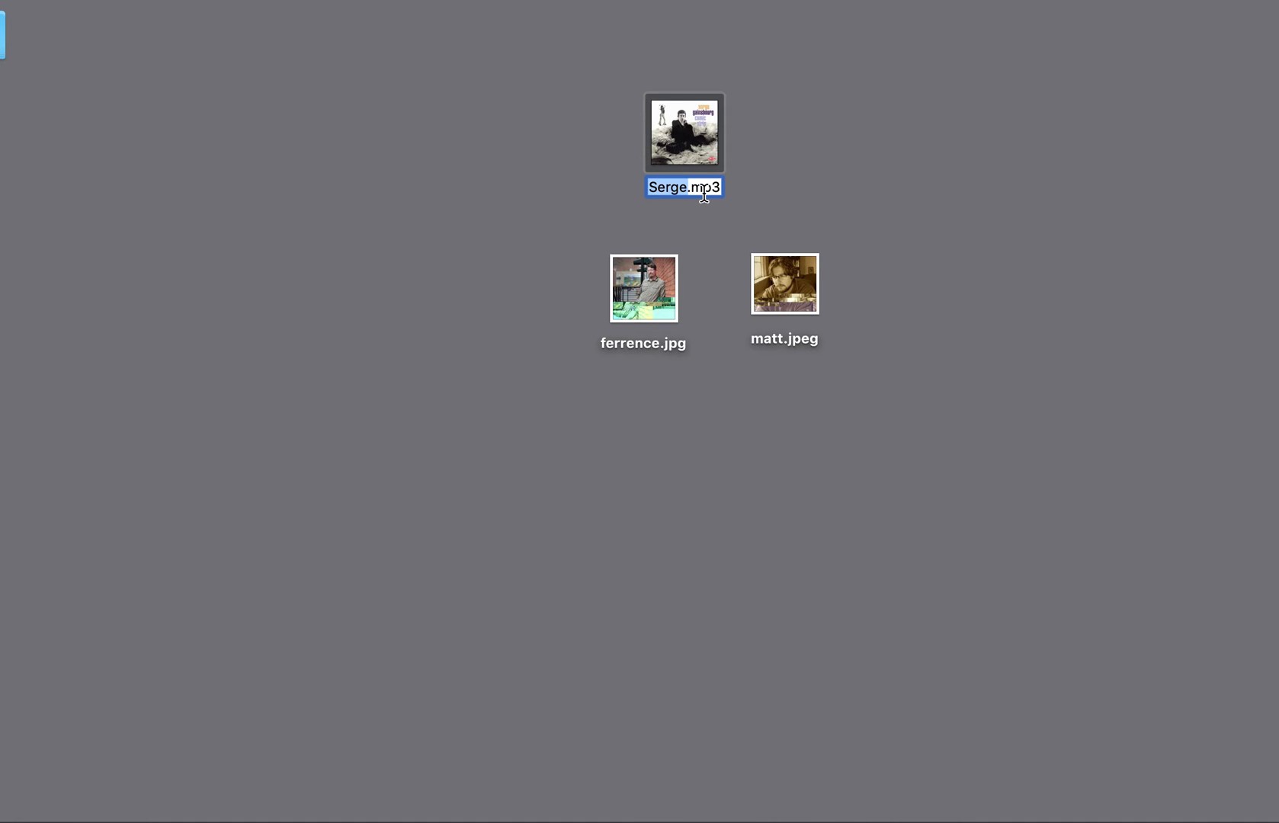
pyautogui.doubleClick(705, 193)
pyautogui.write('txt')
pyautogui.press('Return')
pyautogui.click(836, 281)
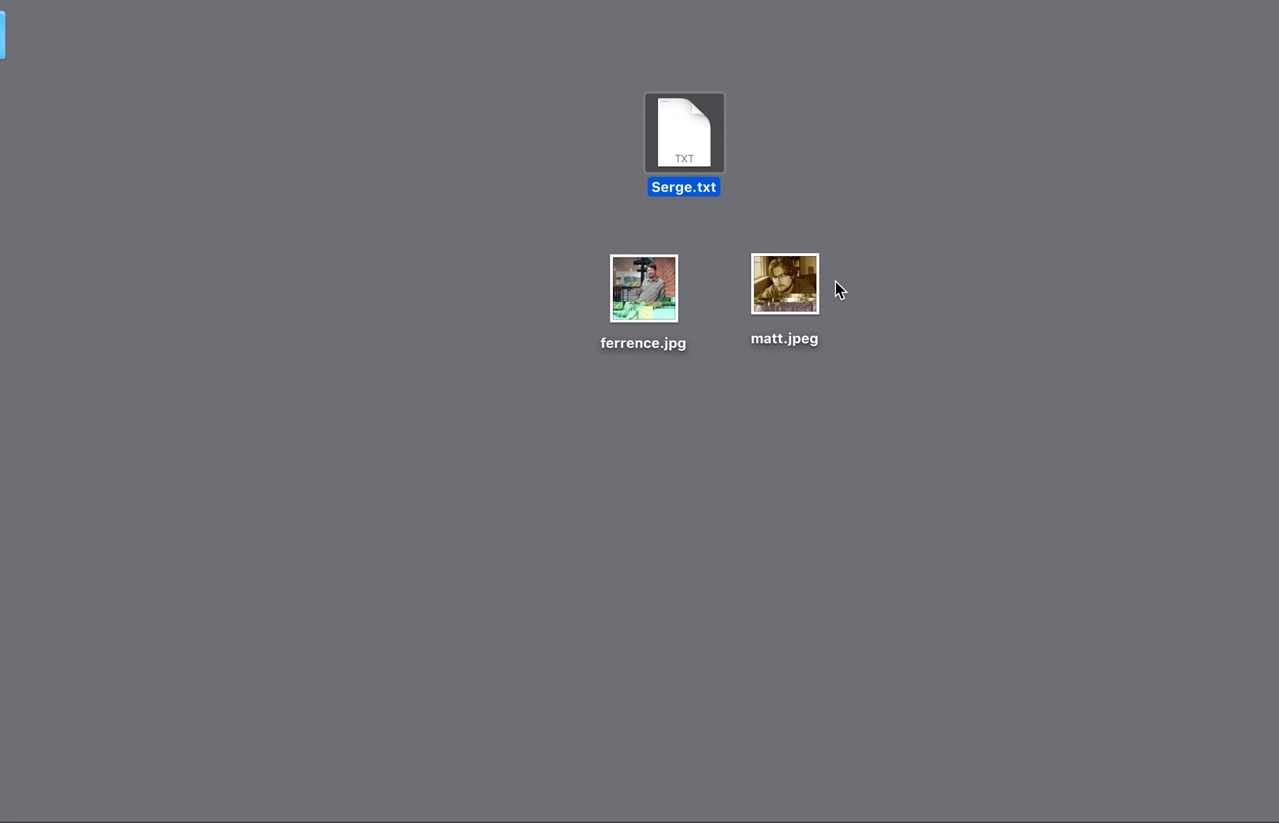
# Open Serge.txt in an enlarged window, copy a block of code well below the beginning, and paste it further down
pyautogui.doubleClick(684, 134)
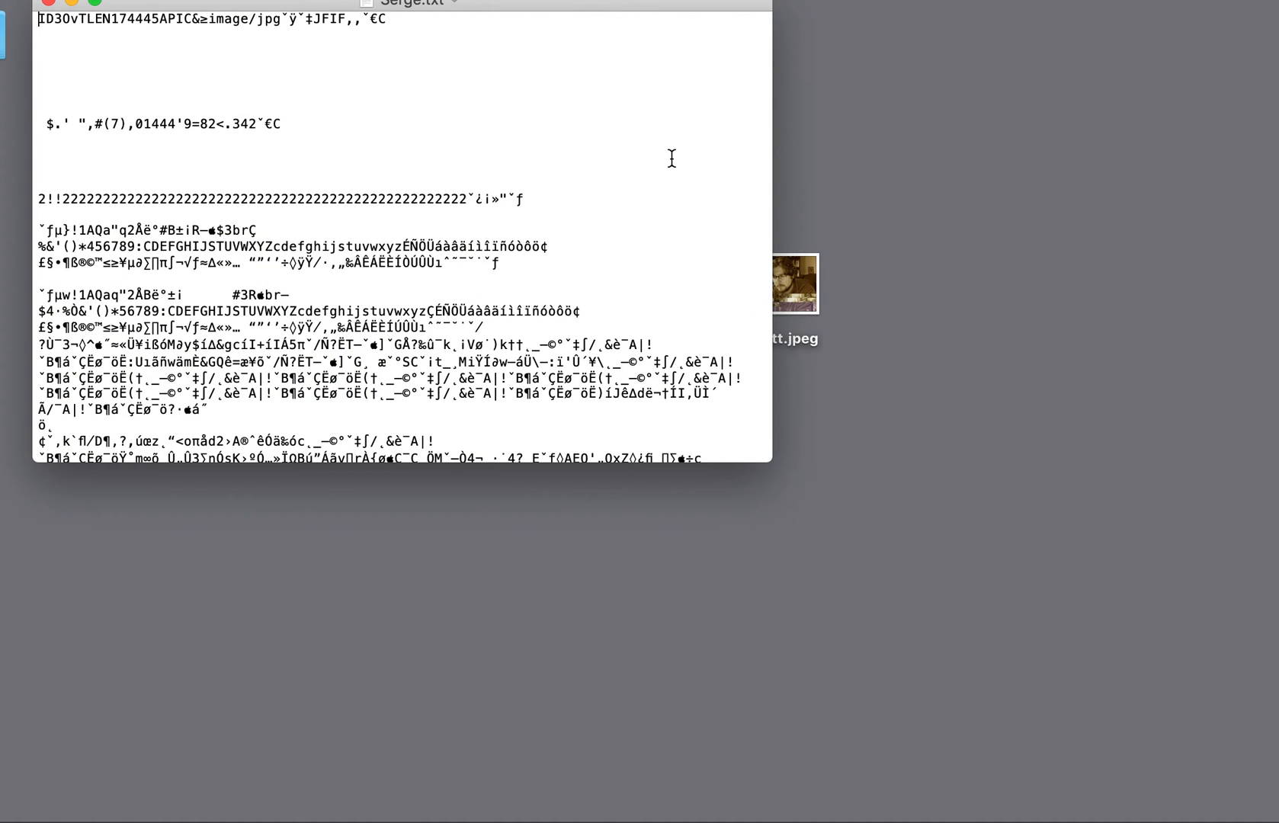
pyautogui.moveTo(771, 458); pyautogui.dragTo(1151, 689)
pyautogui.scroll(-20, 770, 393)
pyautogui.scroll(20, 770, 394)
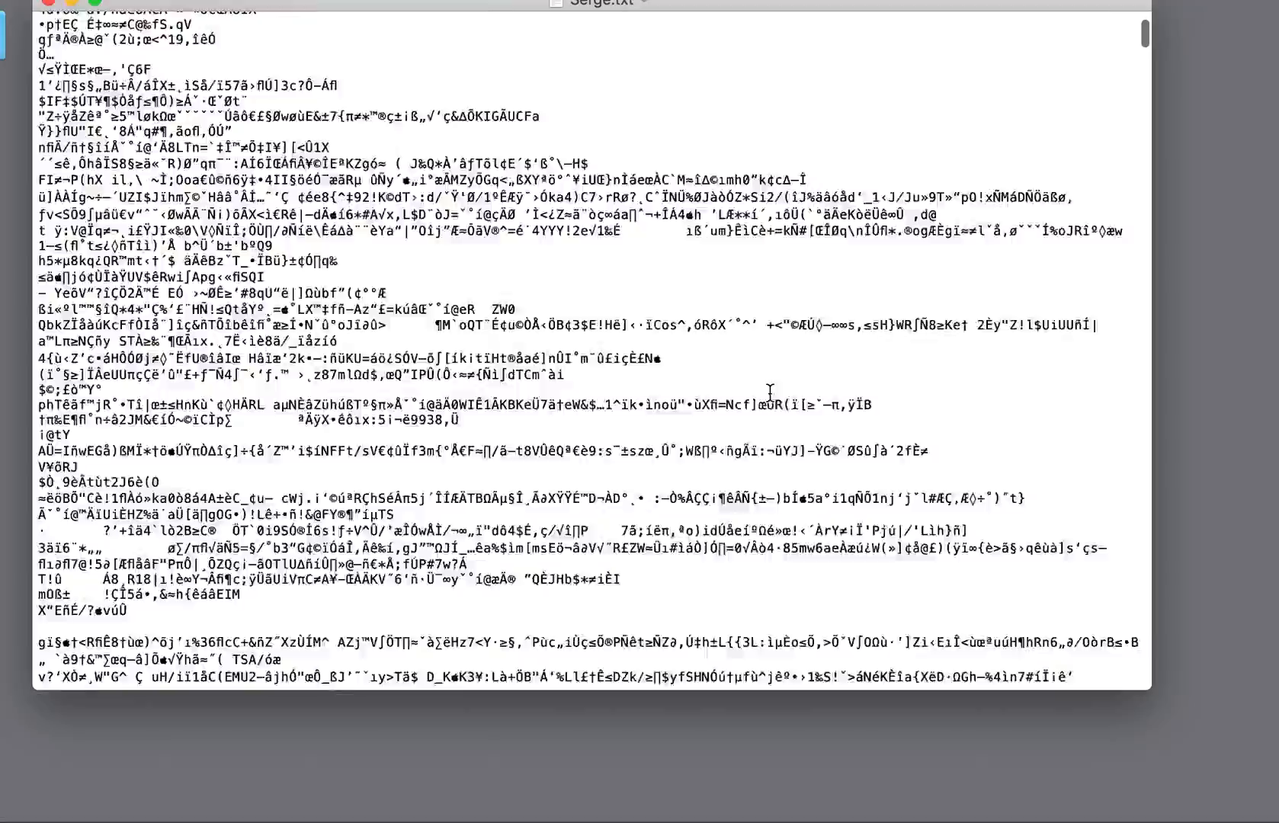
pyautogui.scroll(-20, 769, 393)
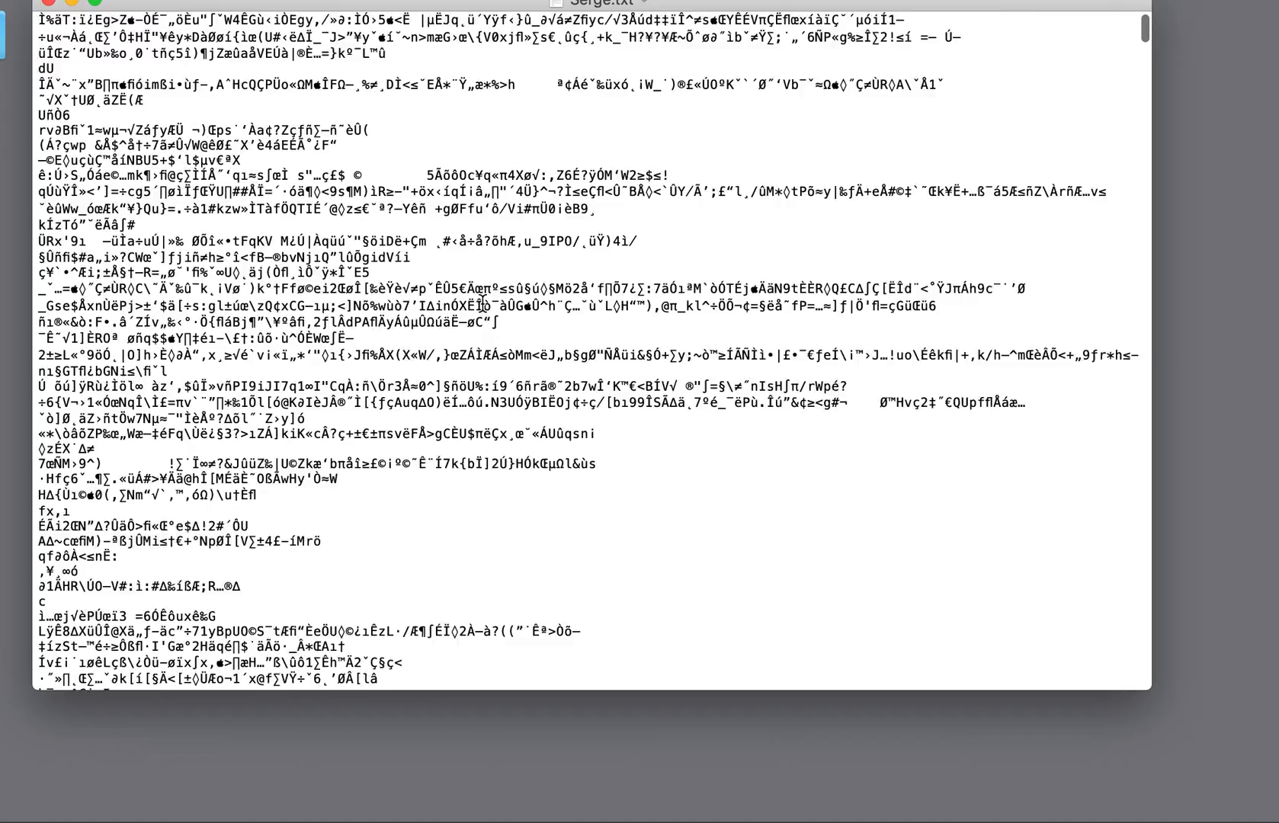
pyautogui.scroll(-15, 200, 359)
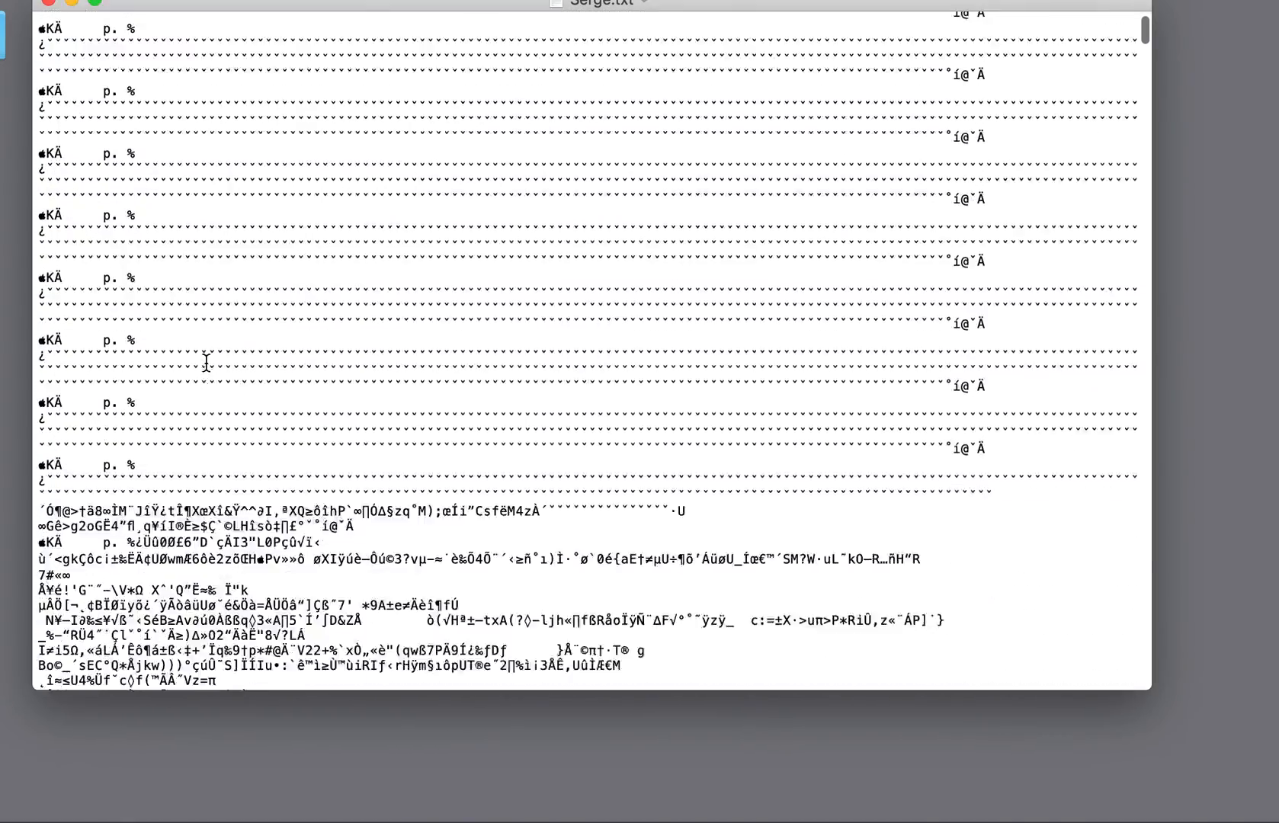
pyautogui.scroll(-10, 110, 418)
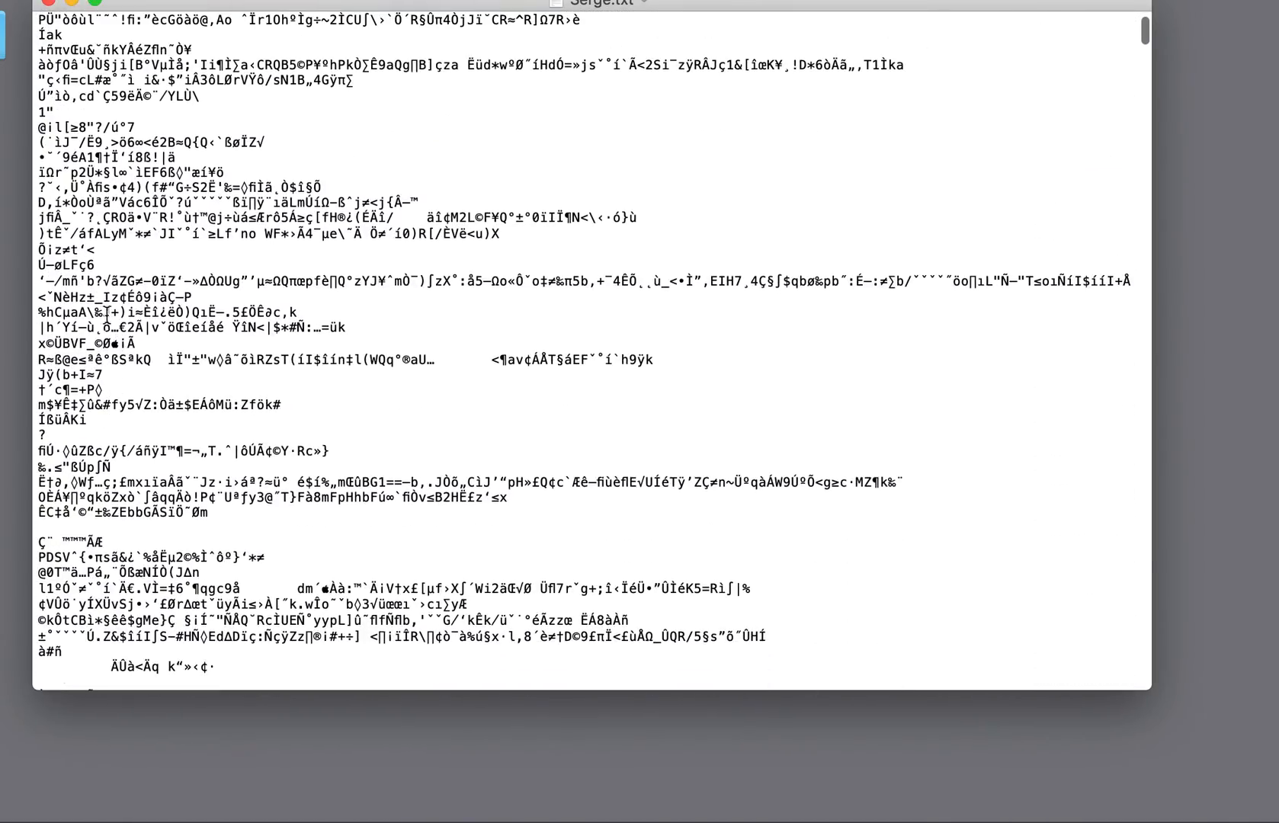
pyautogui.moveTo(95, 282); pyautogui.dragTo(276, 448)
pyautogui.press('super+c')
pyautogui.scroll(-12, 275, 446)
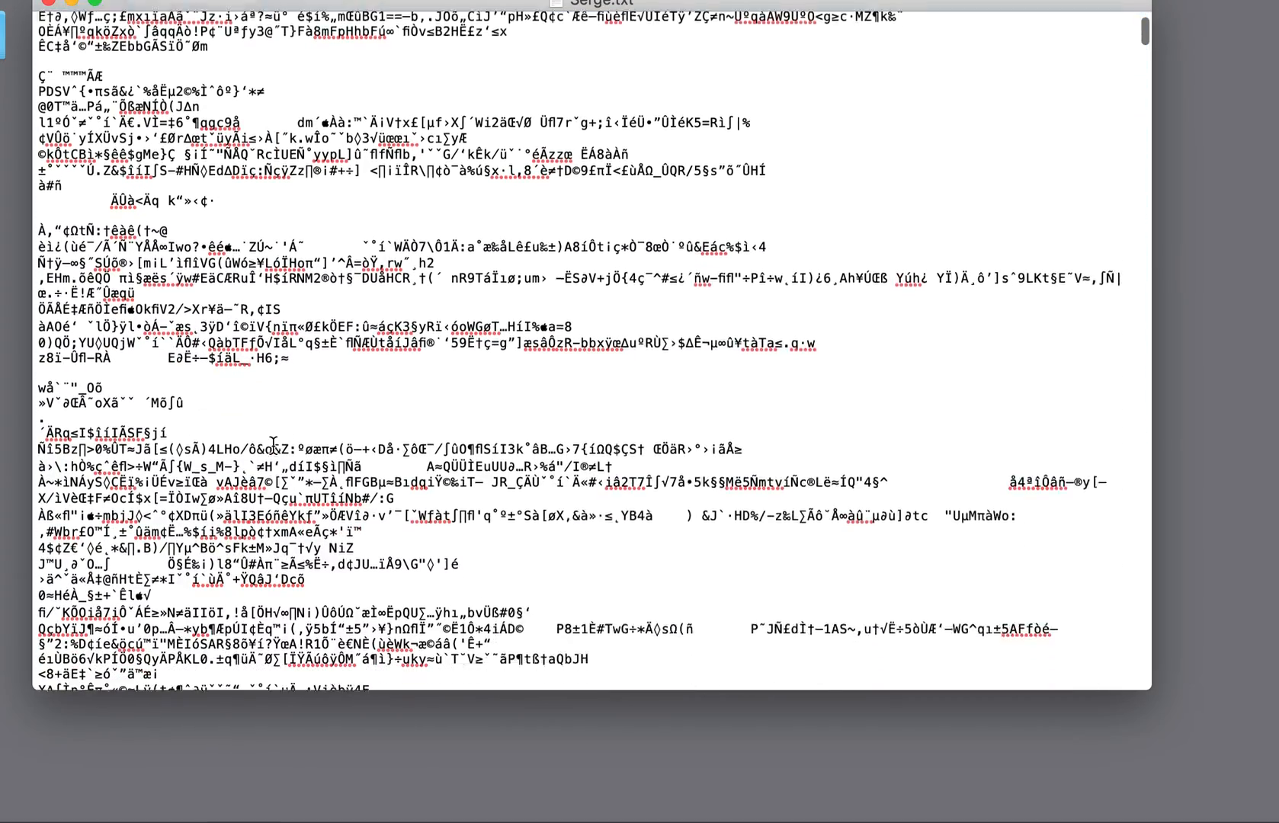
pyautogui.click(274, 447)
pyautogui.press('super+v')
# Copy another multi-line block of the Serge.txt code, paste it twice in a row further down, and close the file
pyautogui.scroll(-14, 274, 448)
pyautogui.moveTo(273, 328); pyautogui.dragTo(442, 560)
pyautogui.press('super+c')
pyautogui.scroll(-15, 442, 559)
pyautogui.click(405, 571)
pyautogui.press('super+v')
pyautogui.press('super+v')
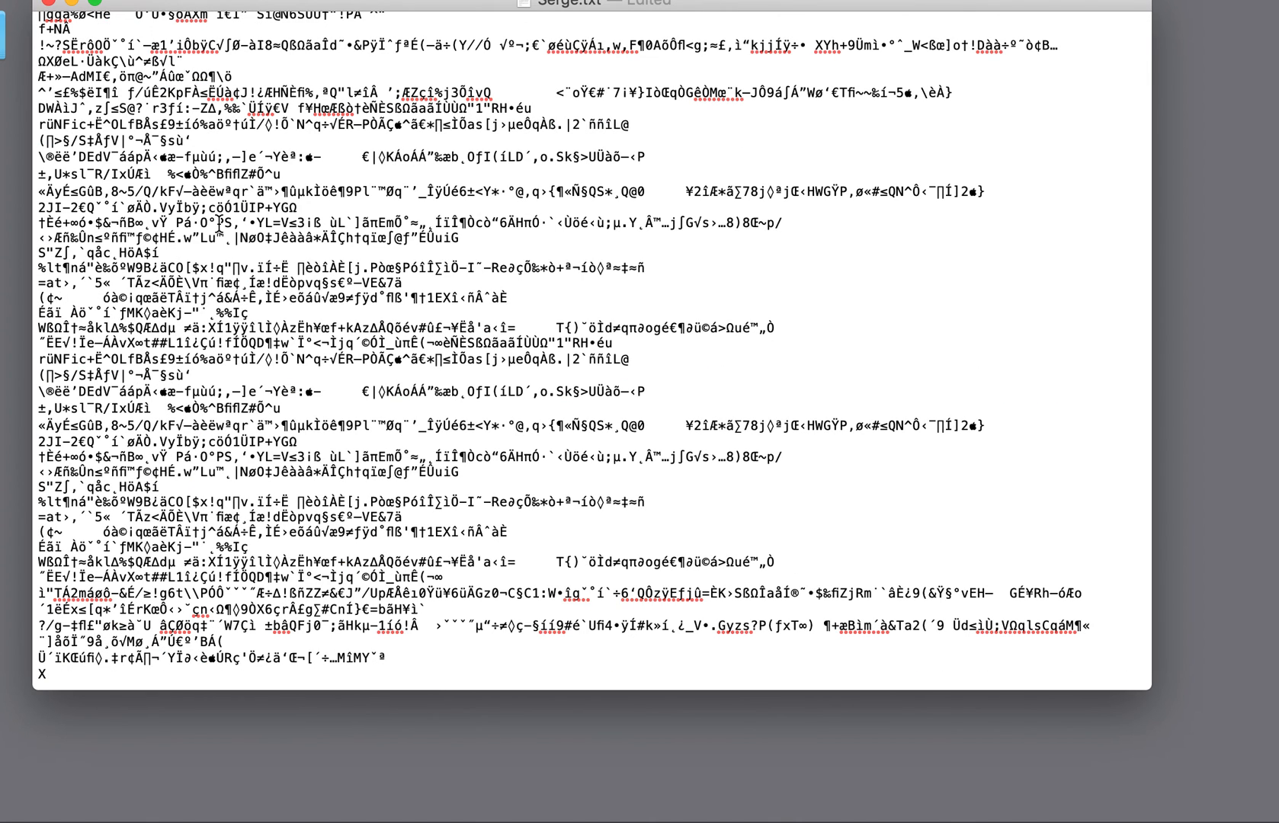
pyautogui.click(46, 5)
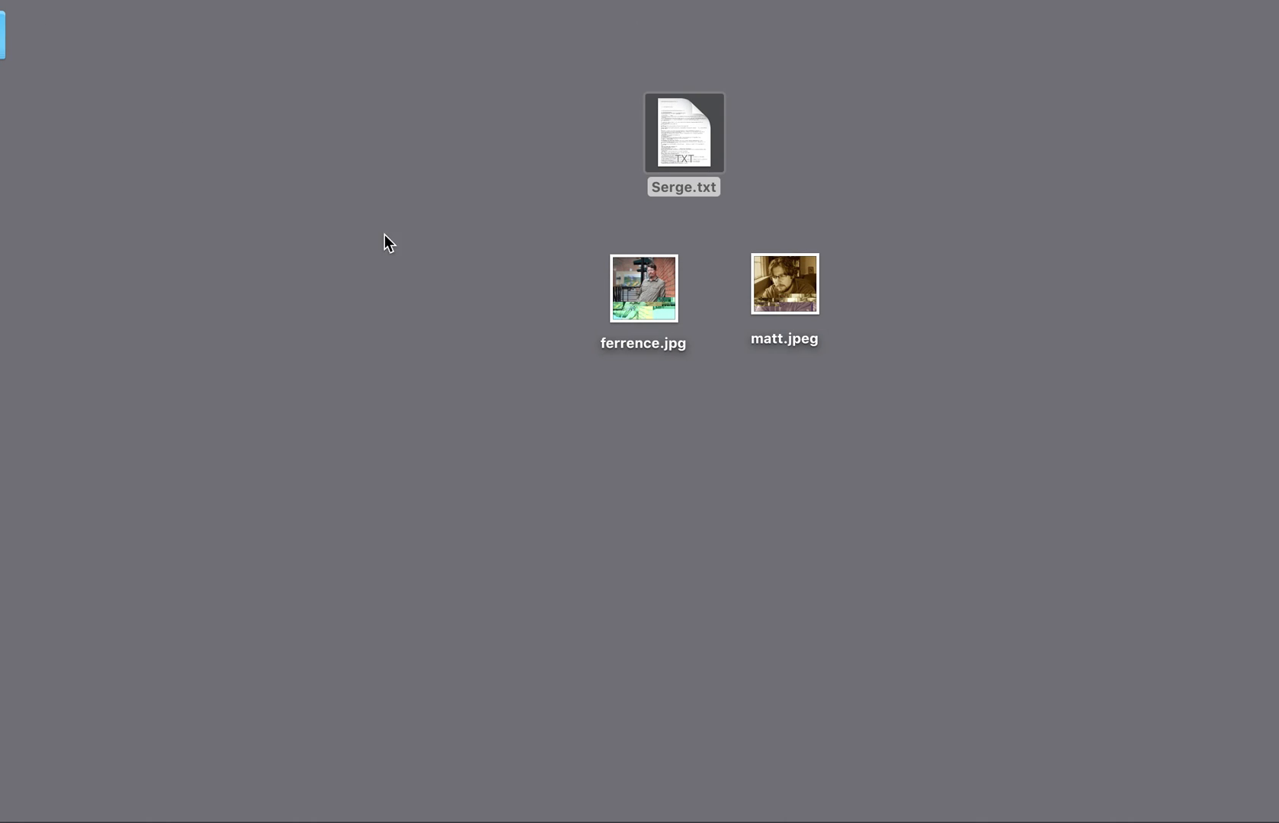
# Change the edited Serge text file's extension back to .mp3 and accept the new extension
pyautogui.click(701, 194)
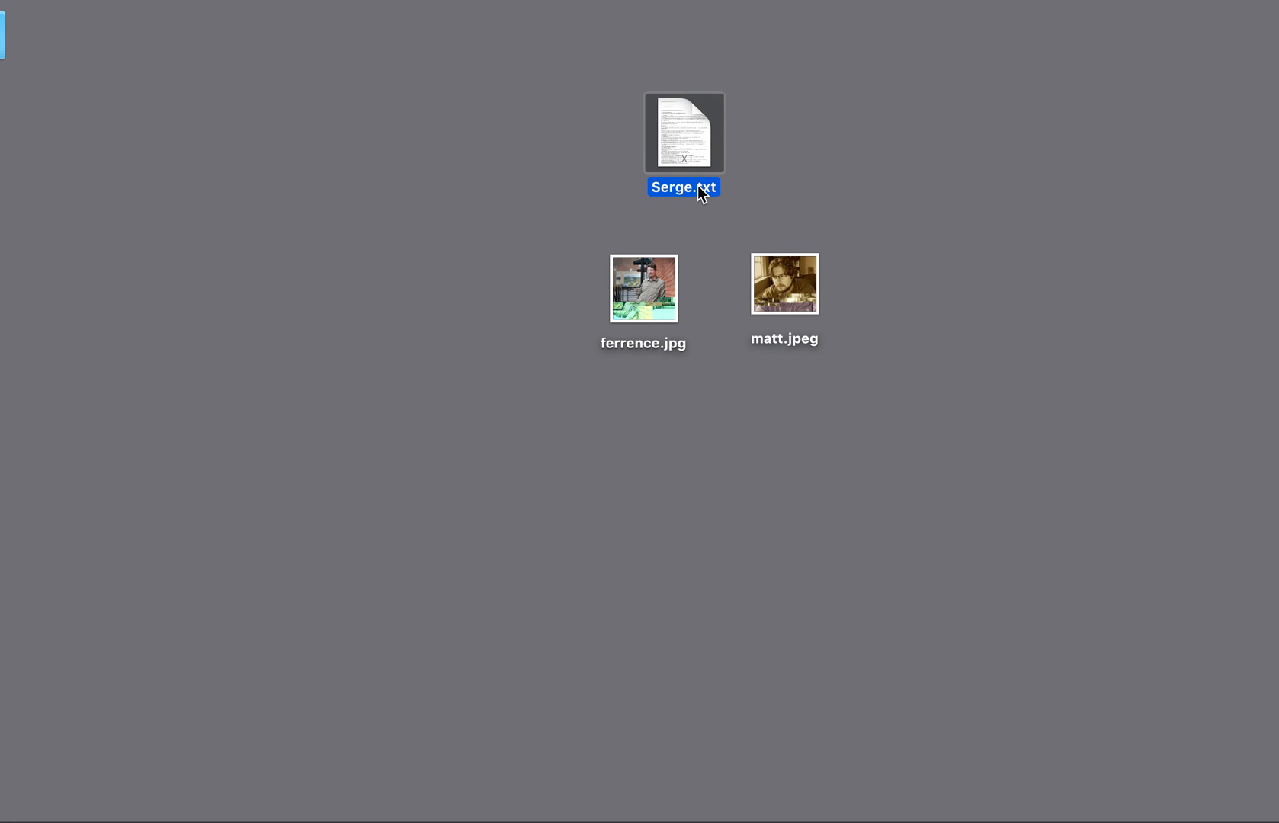
pyautogui.click(699, 187)
pyautogui.moveTo(699, 184); pyautogui.dragTo(732, 183)
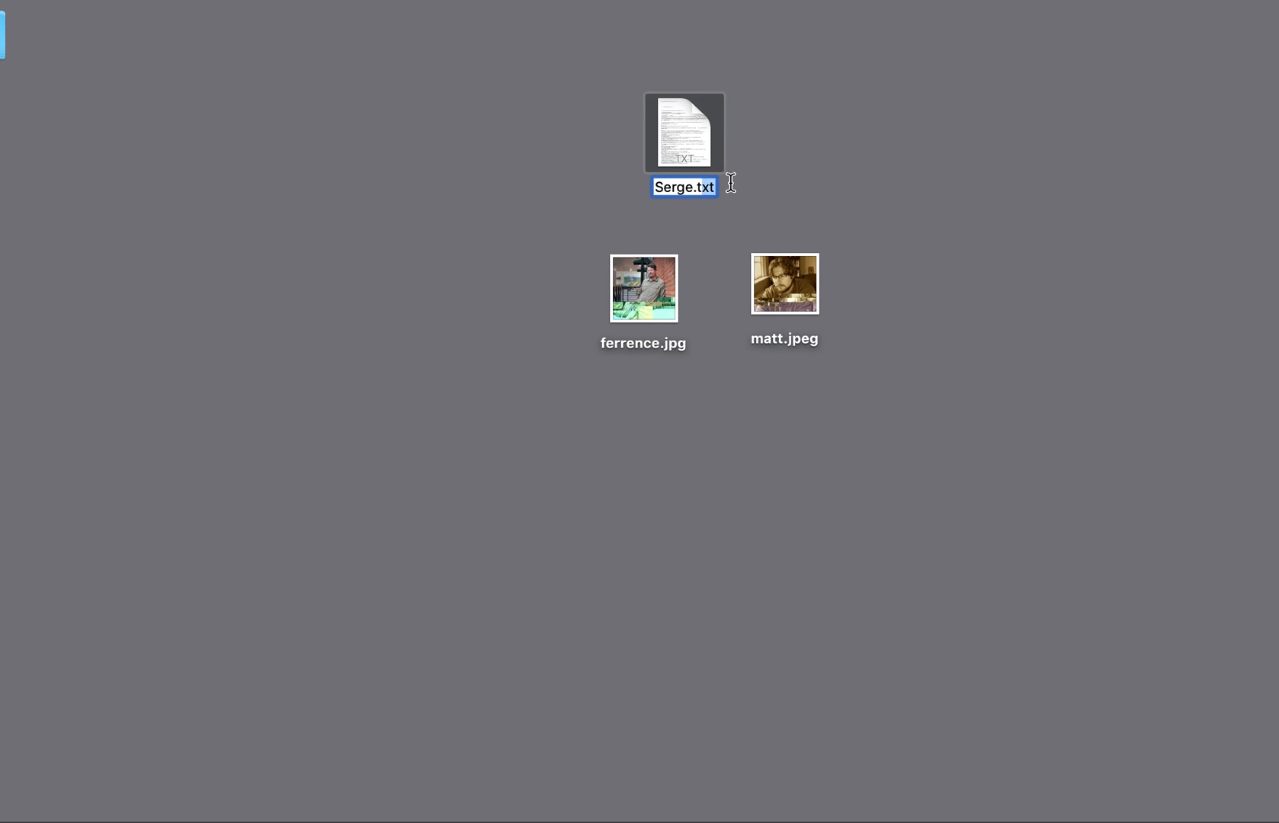
pyautogui.write('t')
pyautogui.press('BackSpace')
pyautogui.write('mp3')
pyautogui.press('Return')
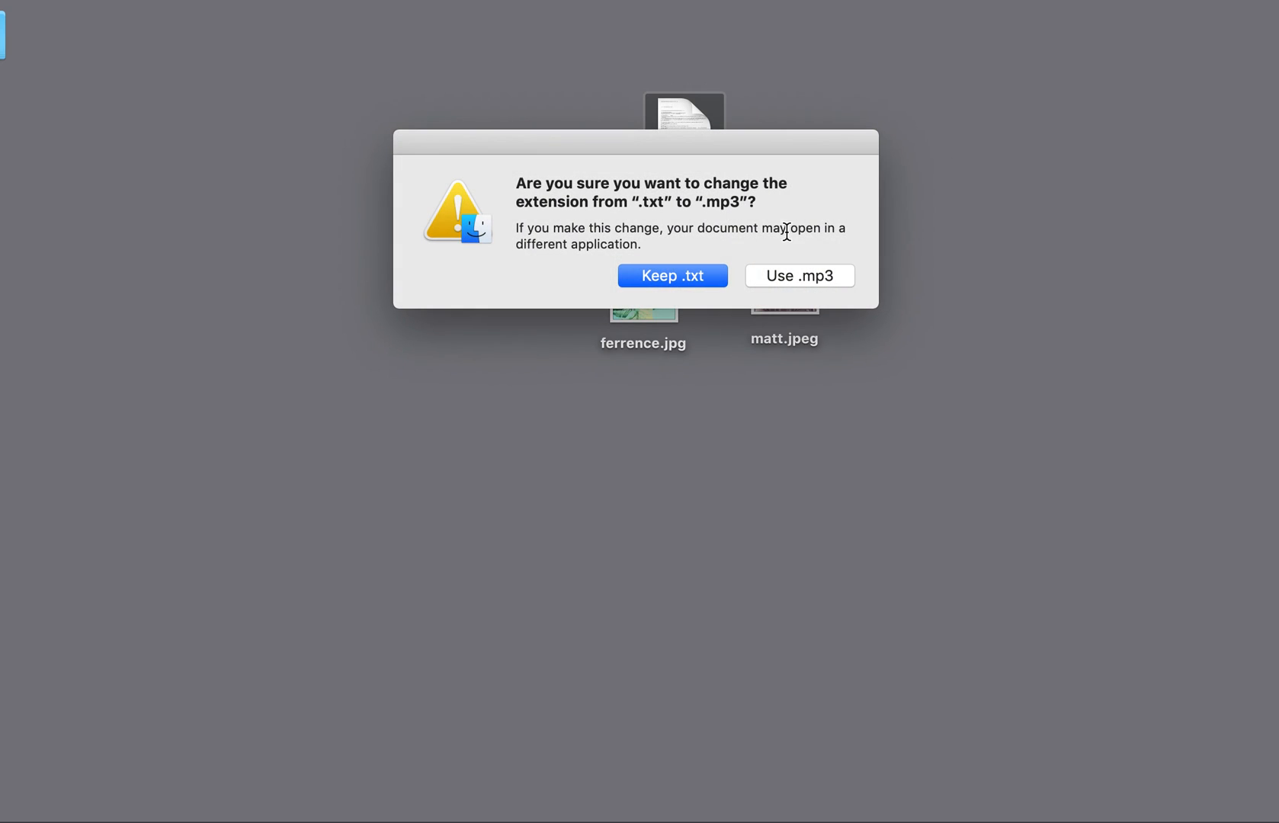
pyautogui.click(789, 276)
# Play the edited Serge.mp3 from its desktop preview at a higher volume, pausing and resuming to listen for glitches, and stop playback
pyautogui.click(685, 134)
pyautogui.press('XF86AudioRaiseVolume')
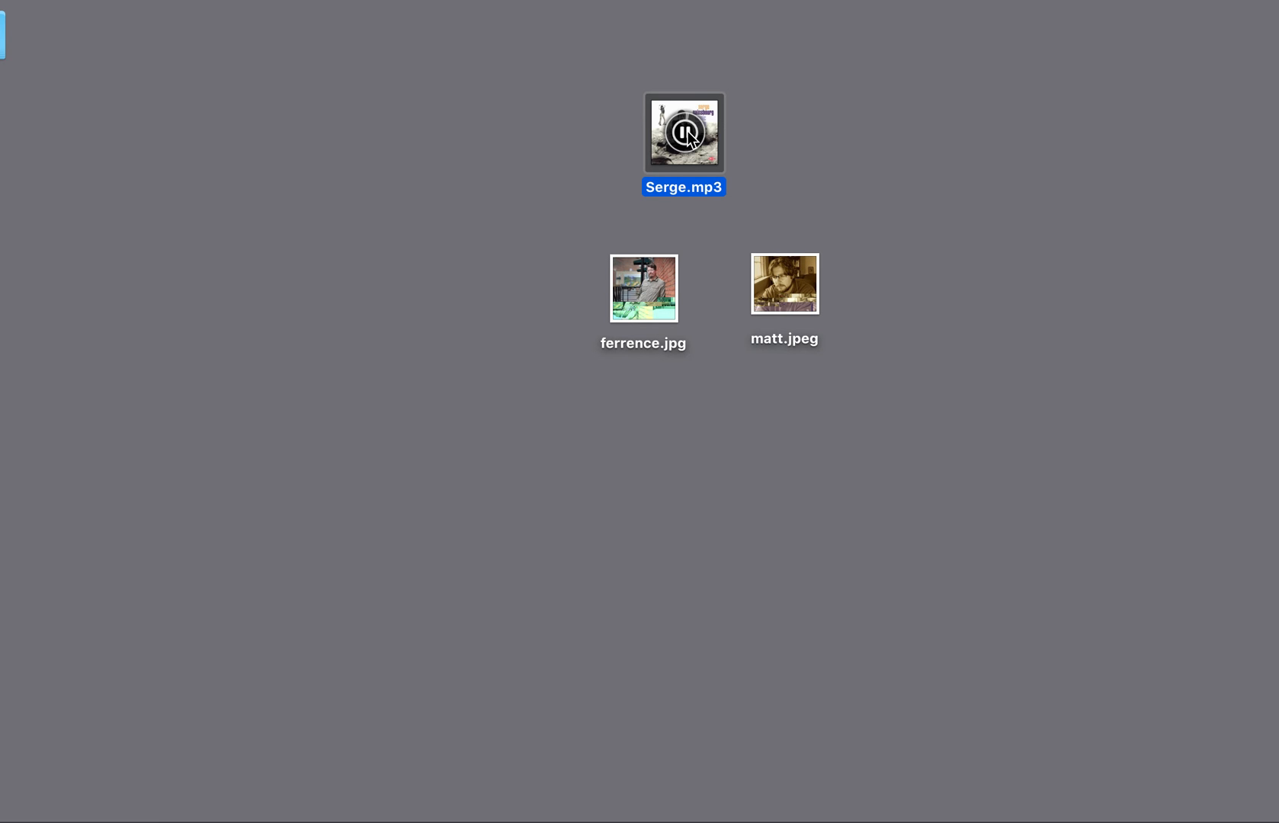
pyautogui.click(685, 133)
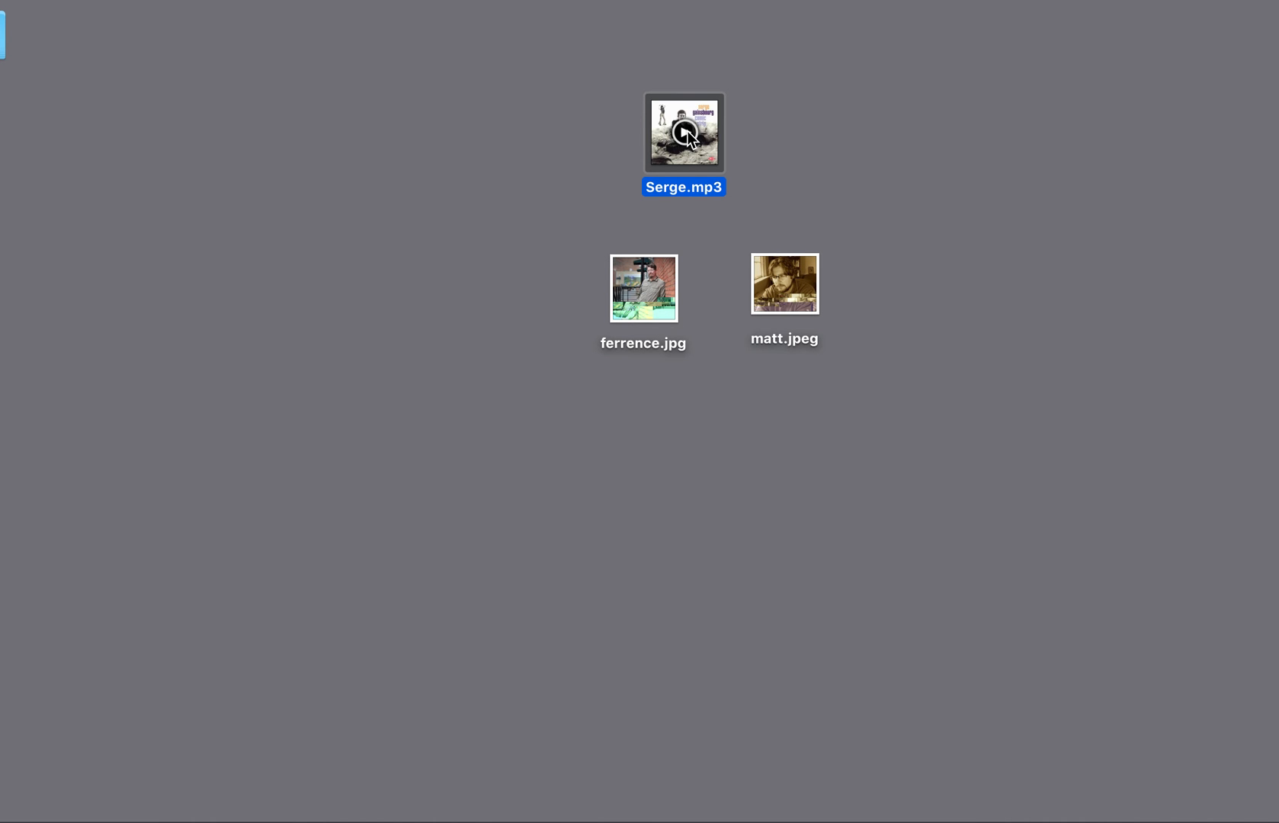
pyautogui.click(685, 133)
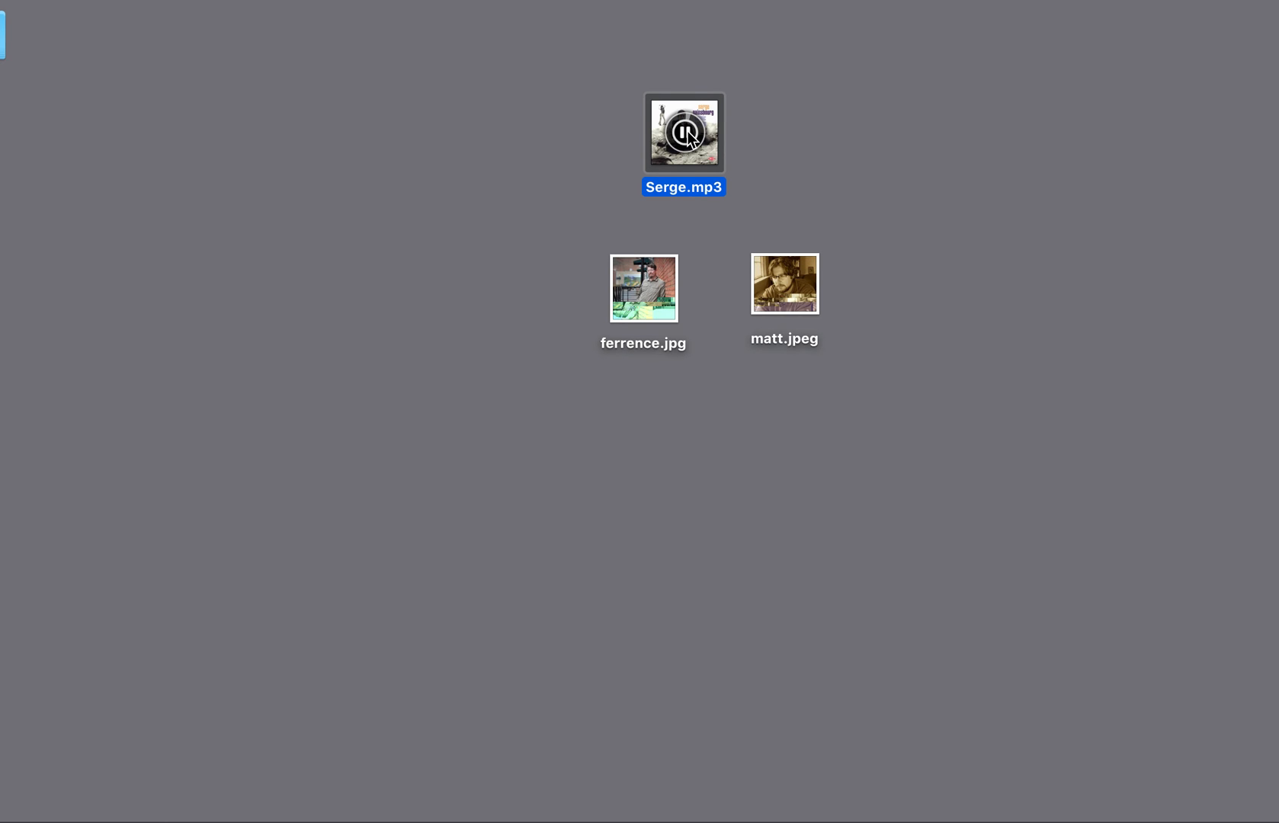
pyautogui.click(685, 133)
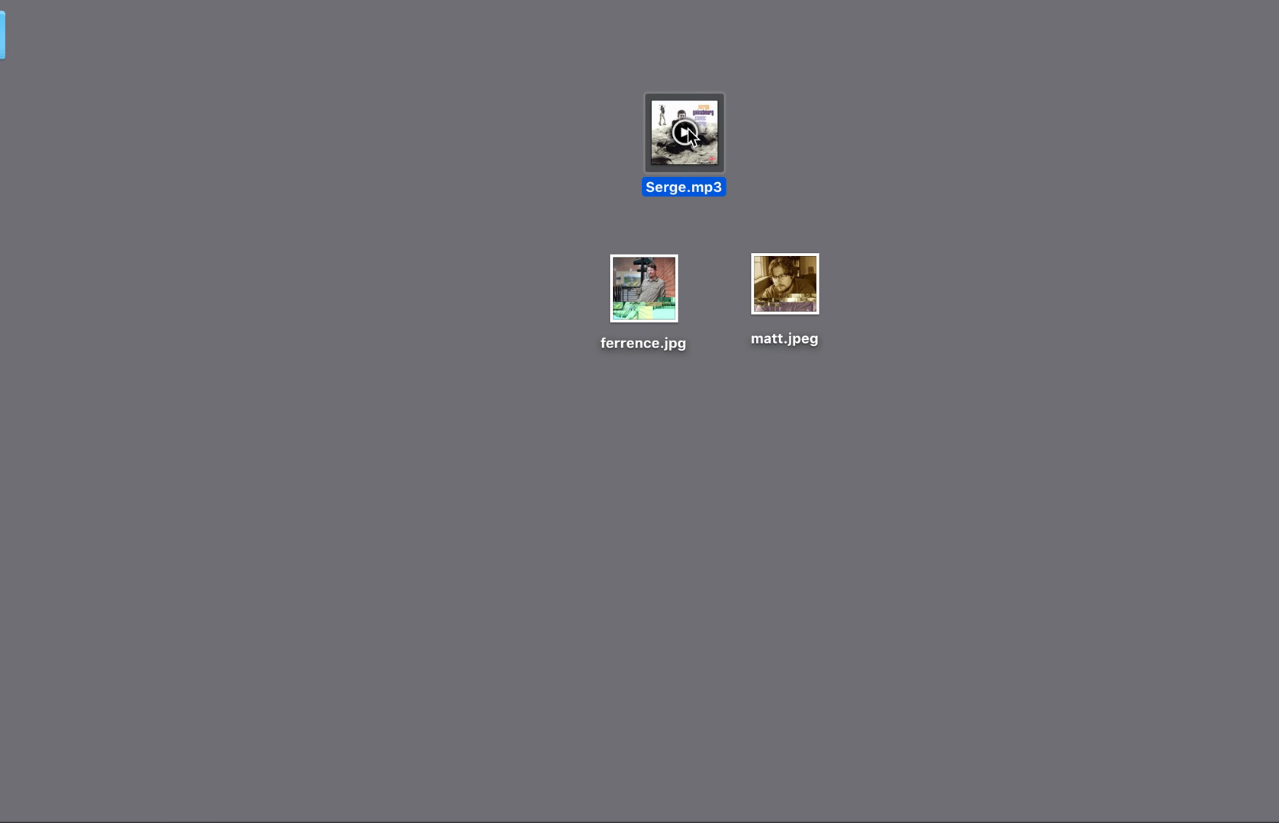